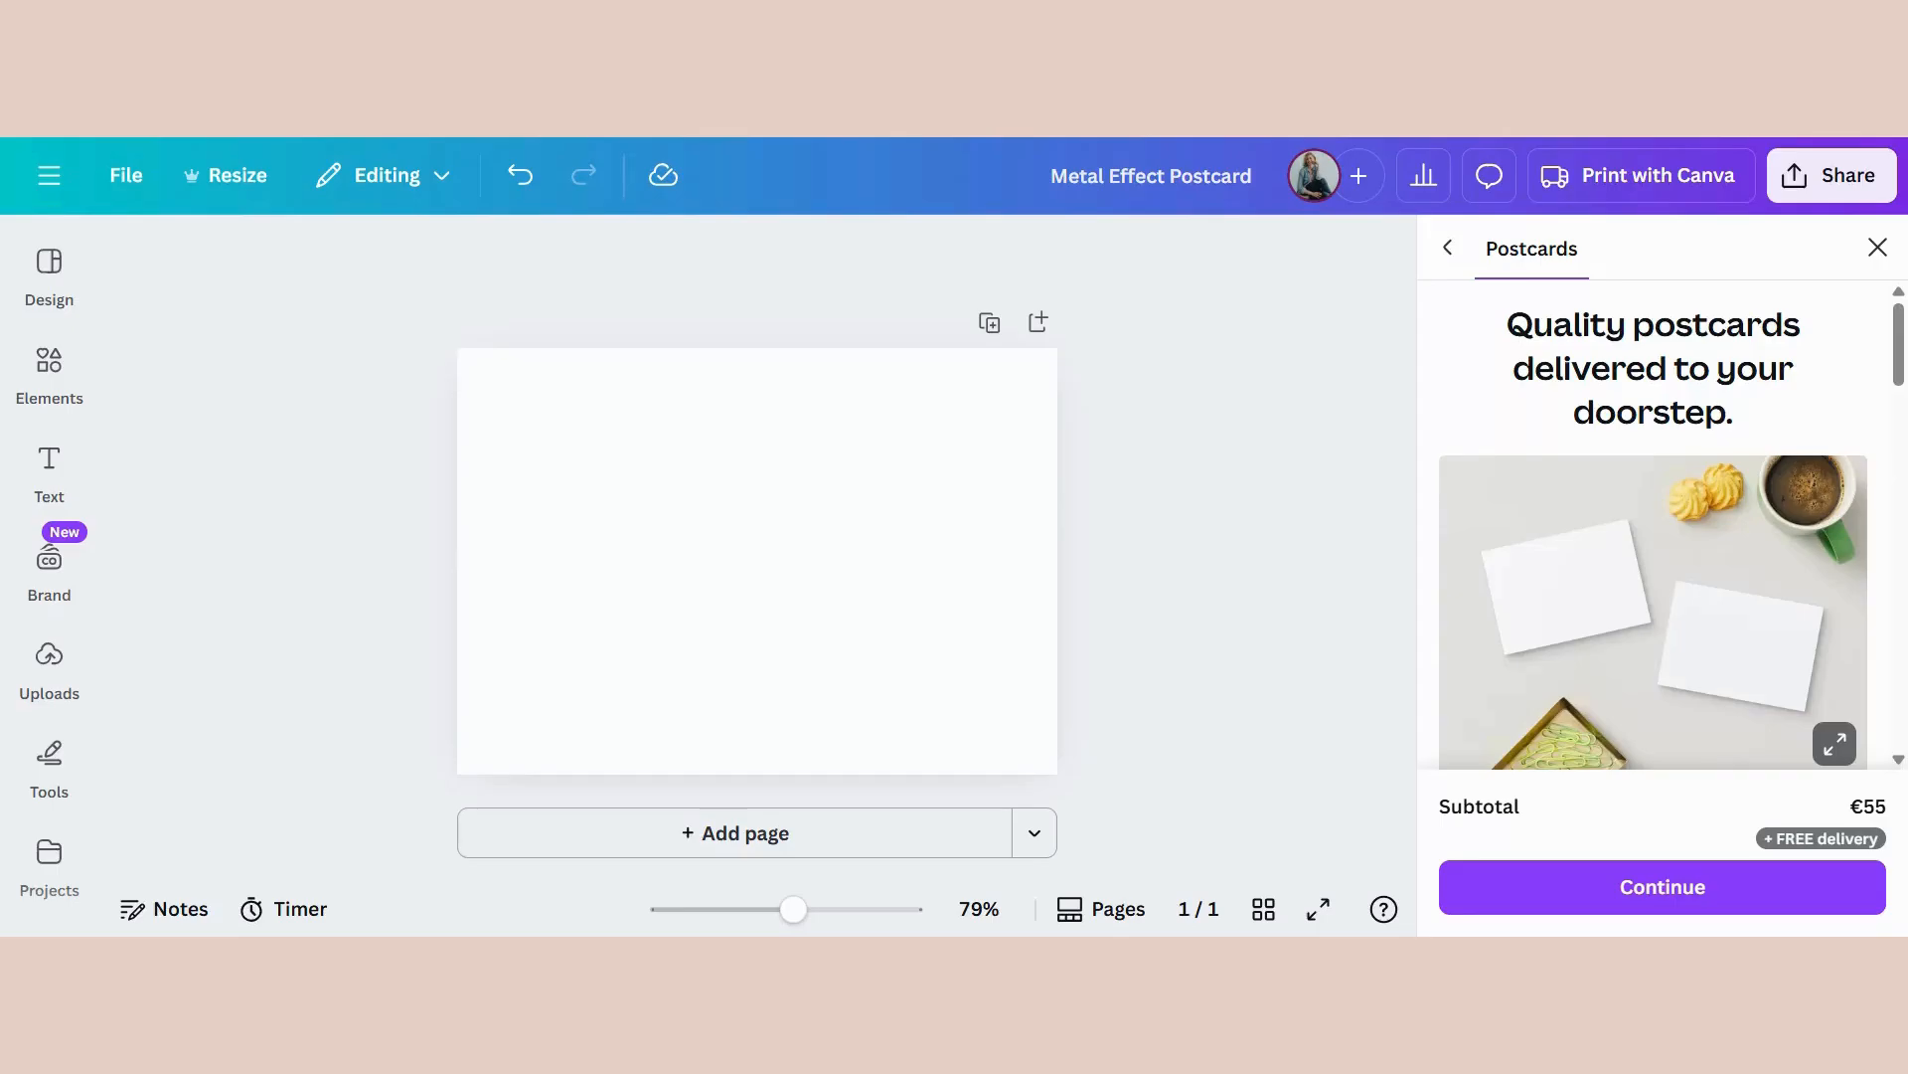
Step: Add a text box reading "Happy" to the blank postcard
key("t")
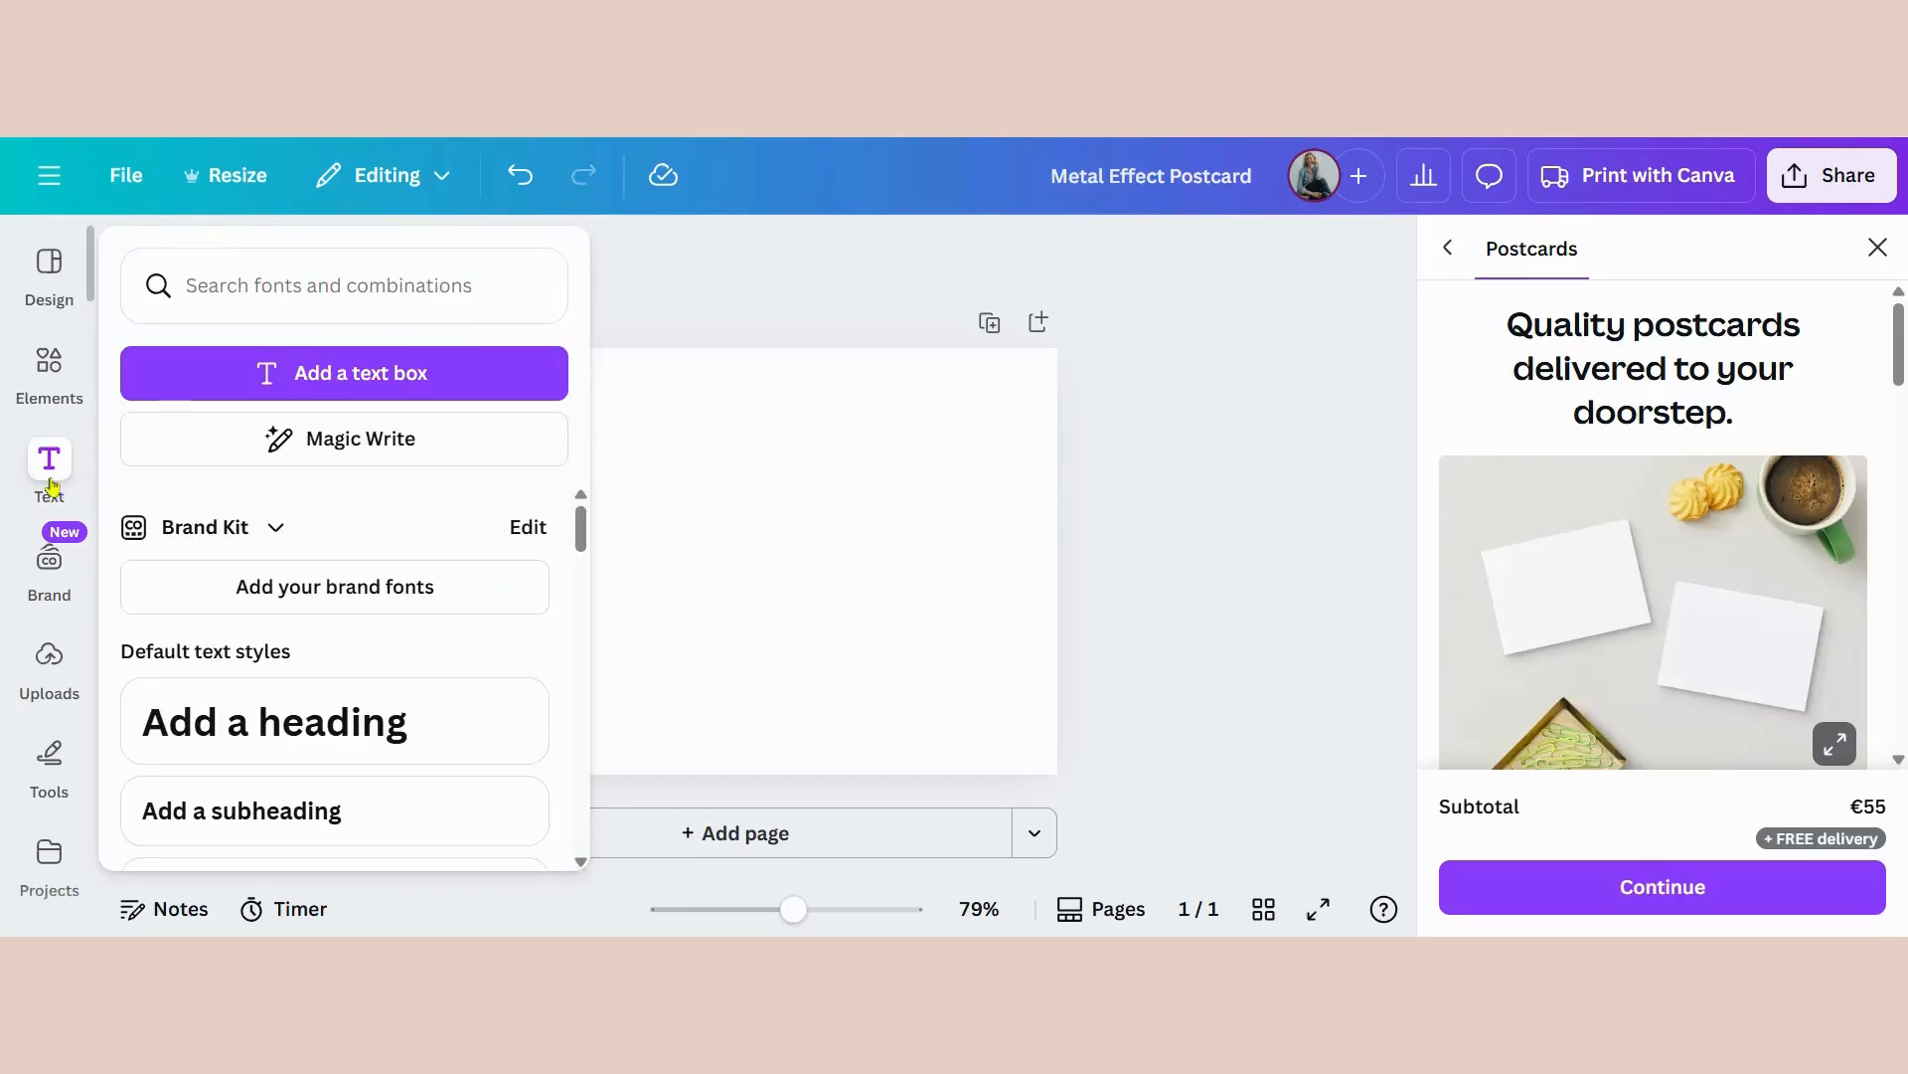
left_click(723, 559)
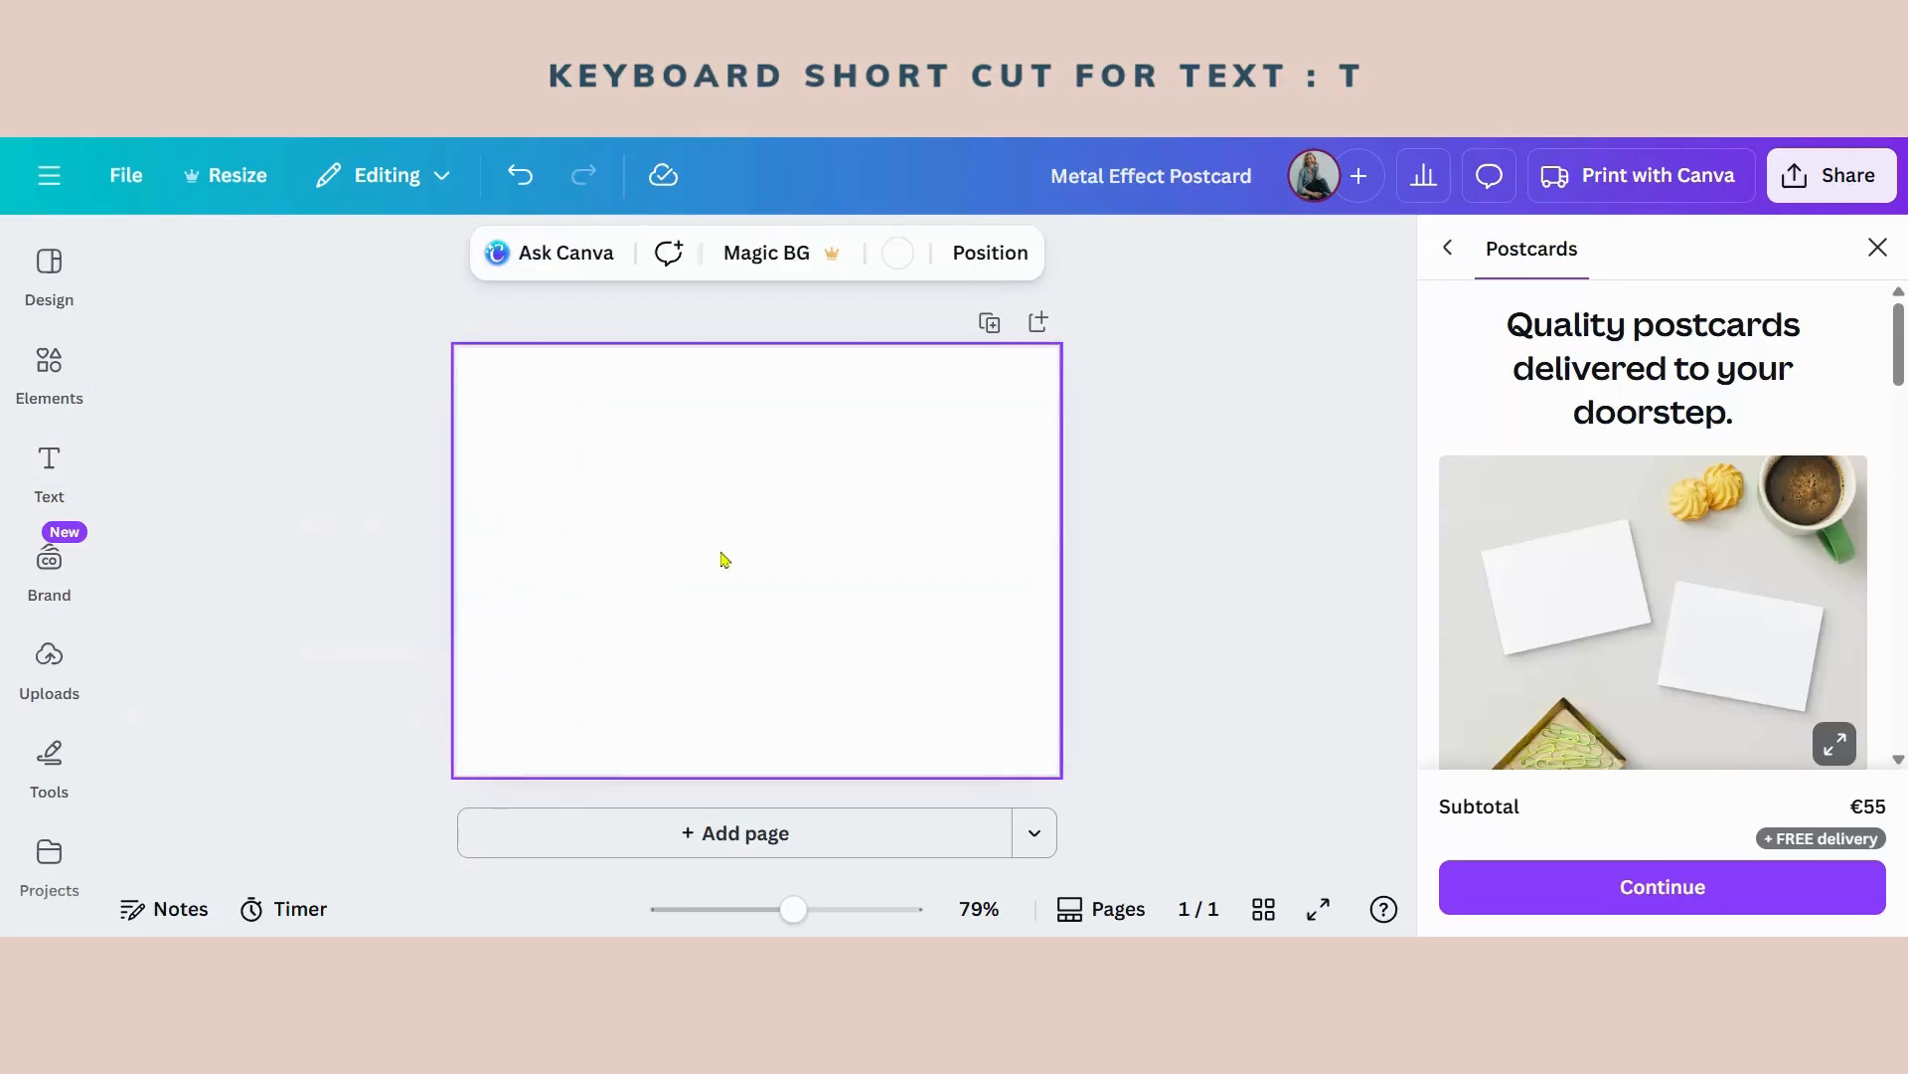
key("t")
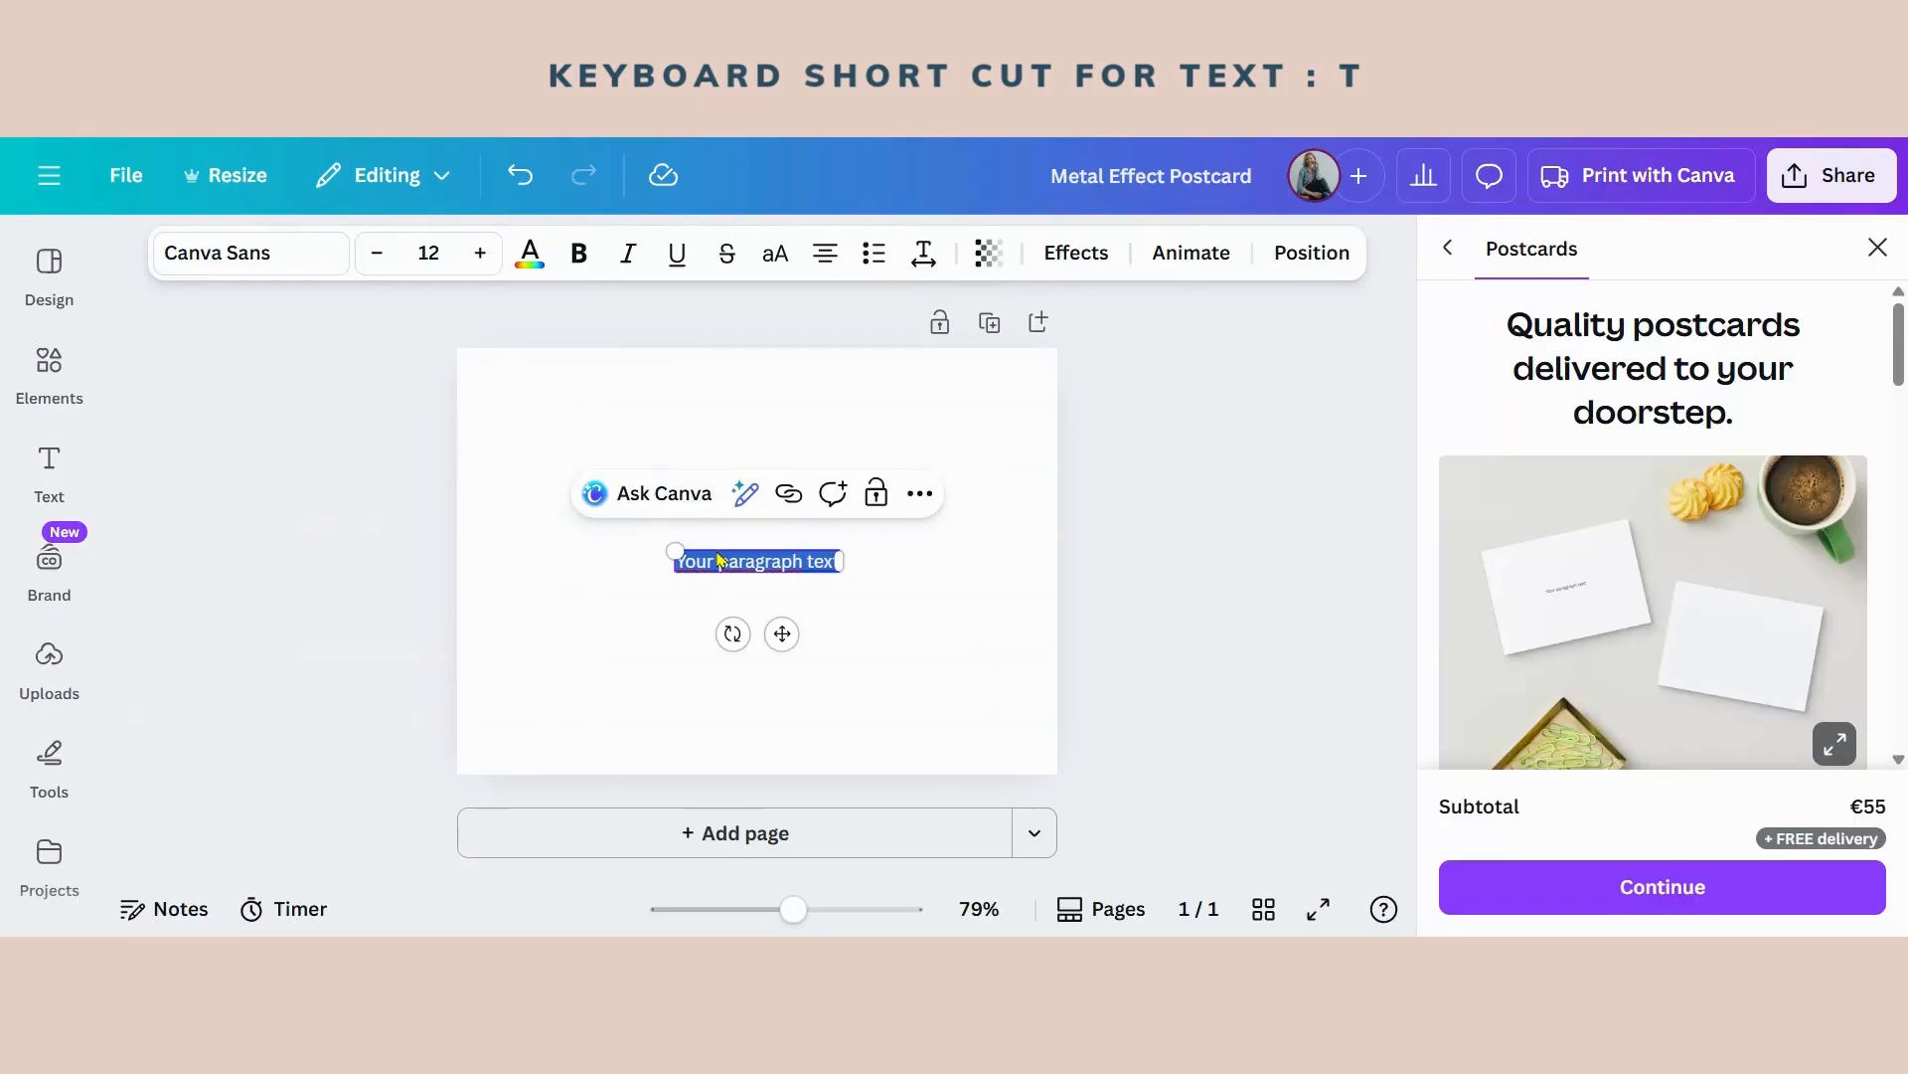
type("Happy")
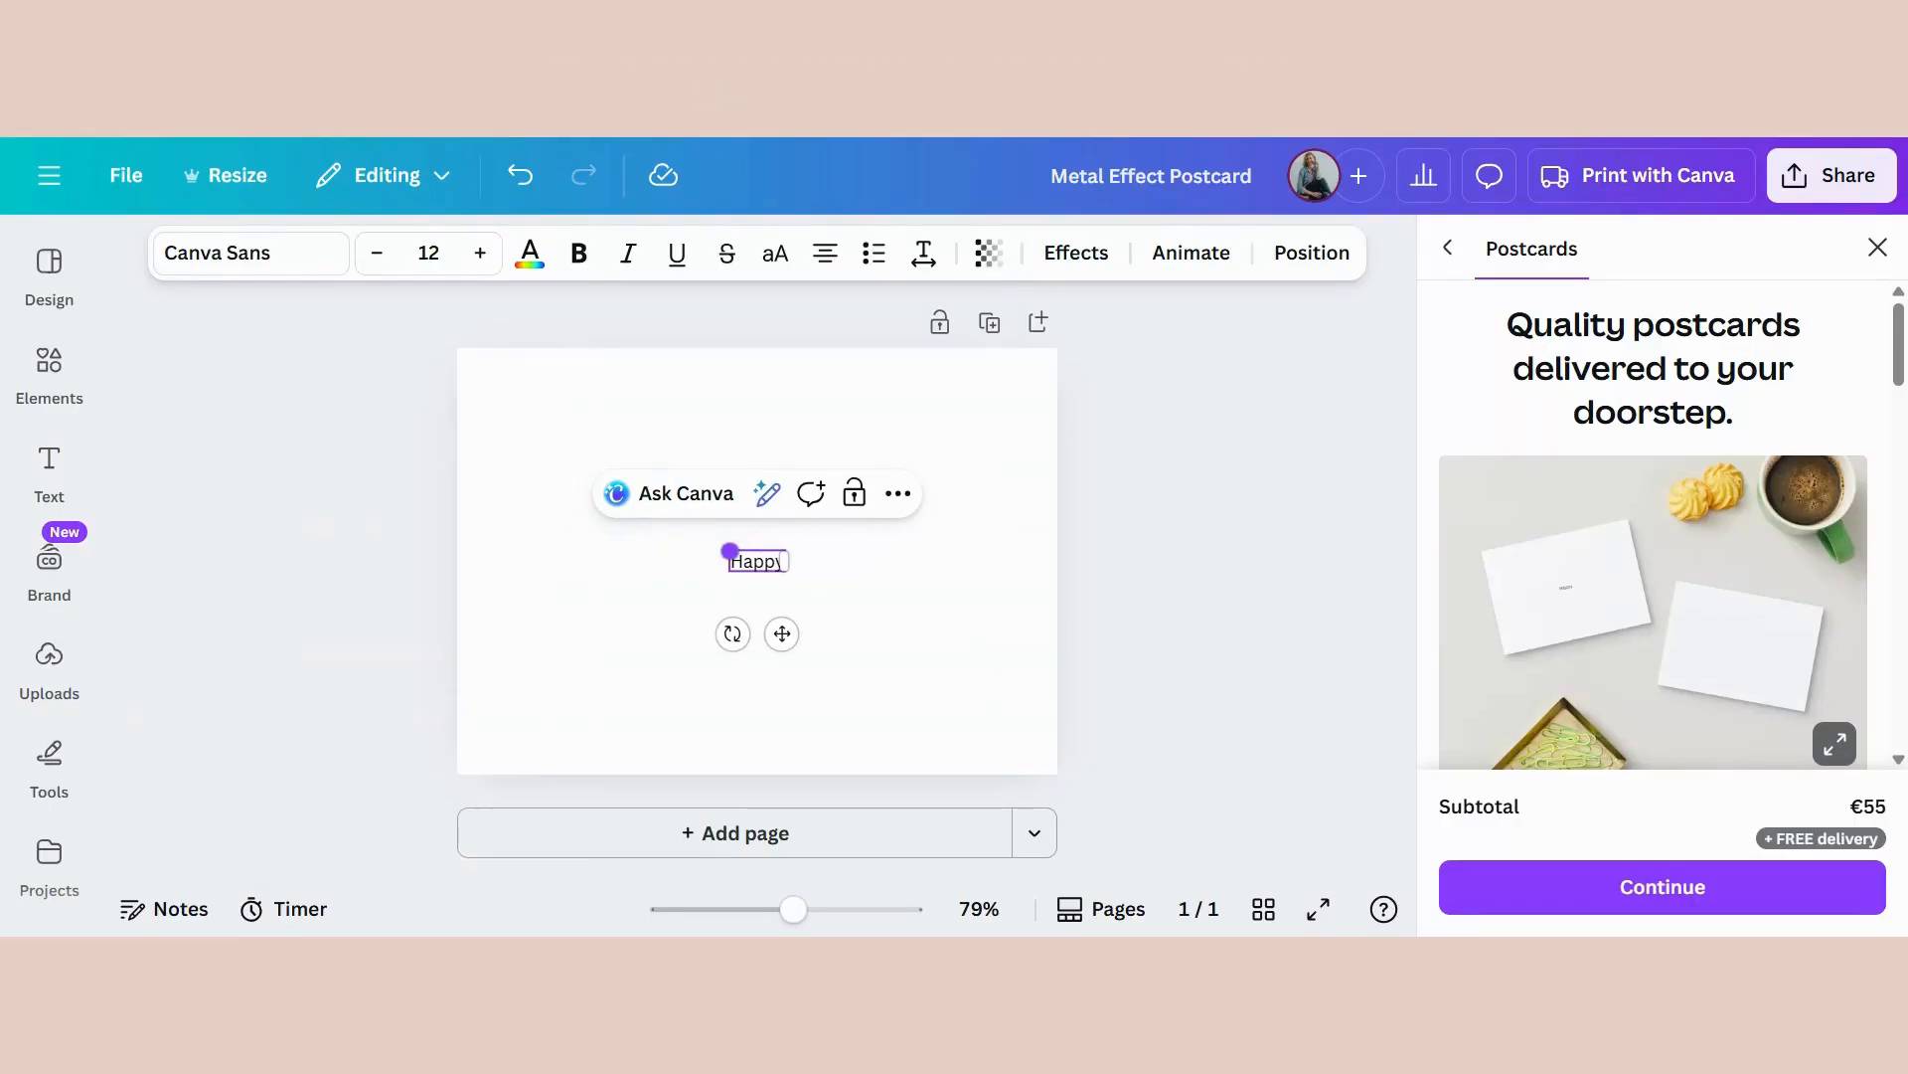
Step: Add a second, separate text box reading "Holidays" to the postcard
left_click(869, 656)
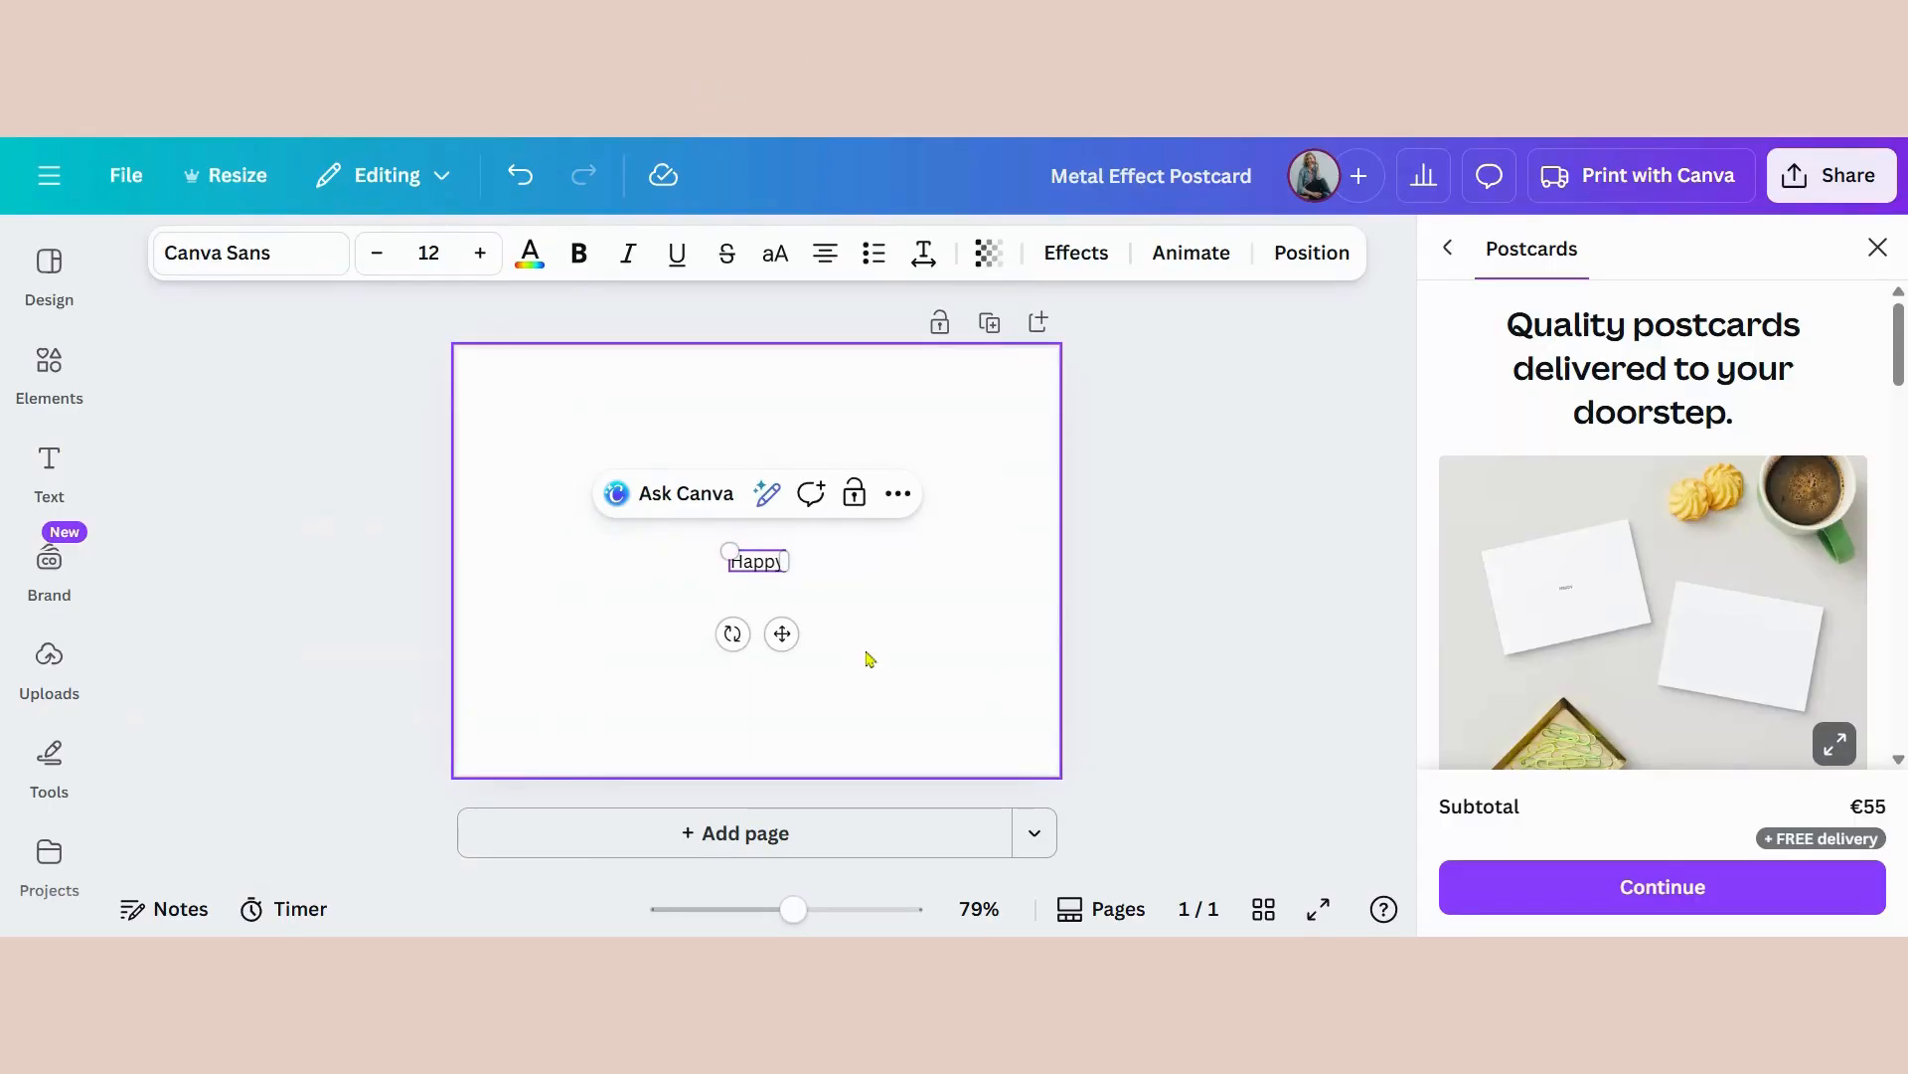
type("text")
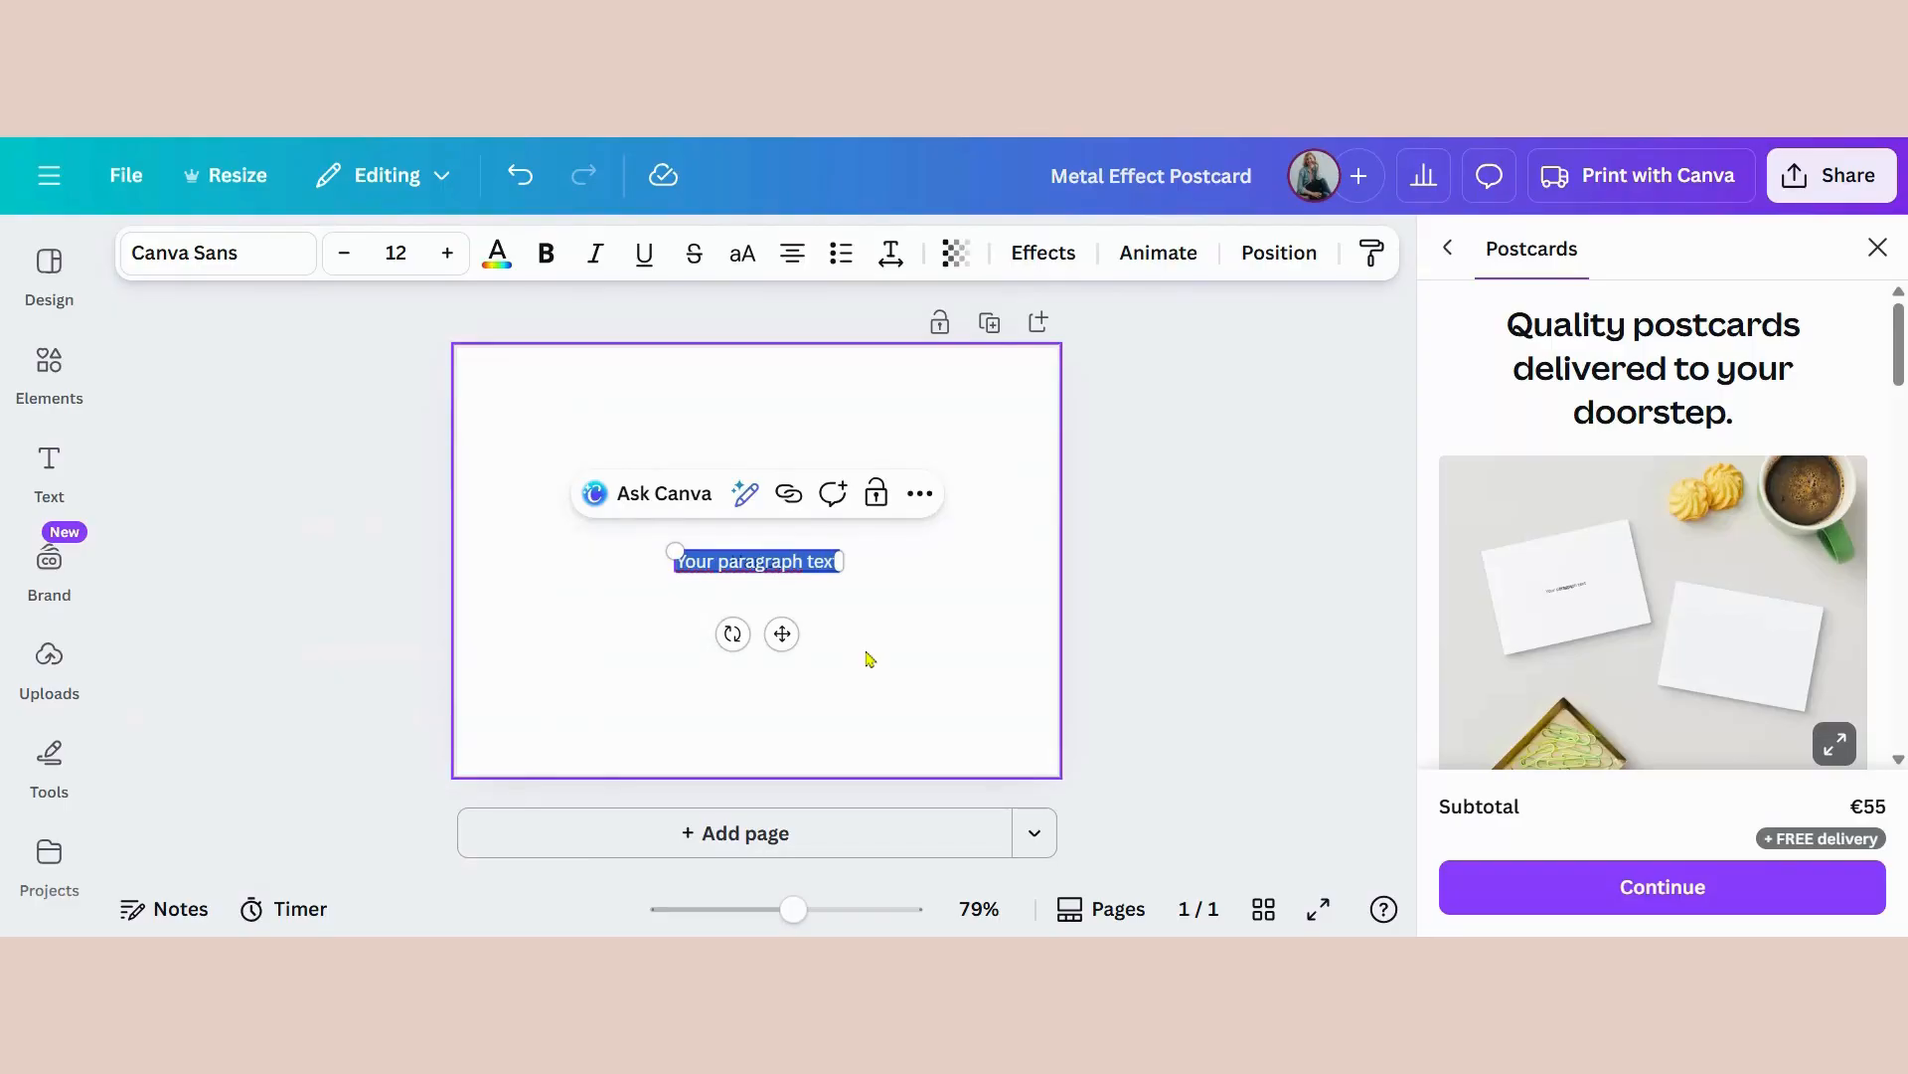
type("Holidays")
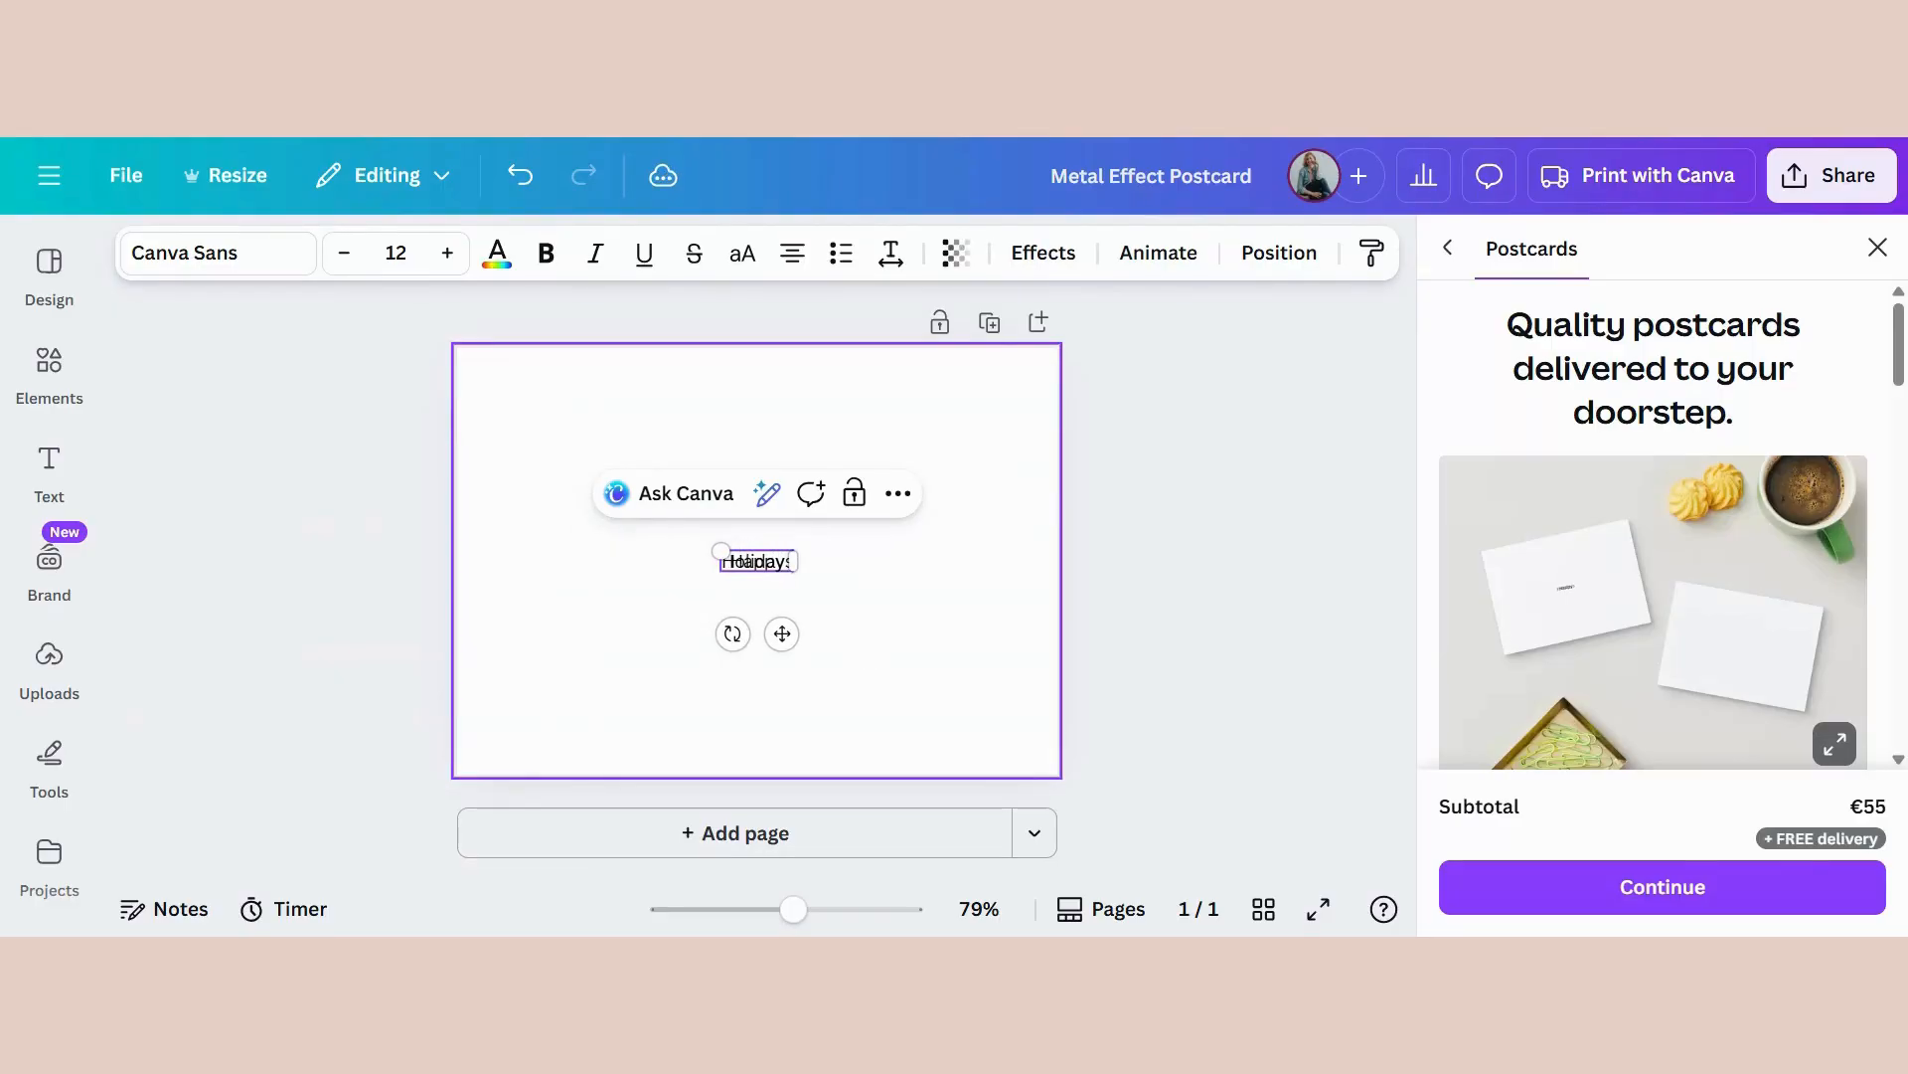
left_click(941, 651)
Step: Enlarge "Holidays" to about size 44.9 in the lower part of the postcard and "Happy" to about 63.1 above it
left_click_drag(771, 566, 507, 609)
left_click_drag(655, 605, 731, 654)
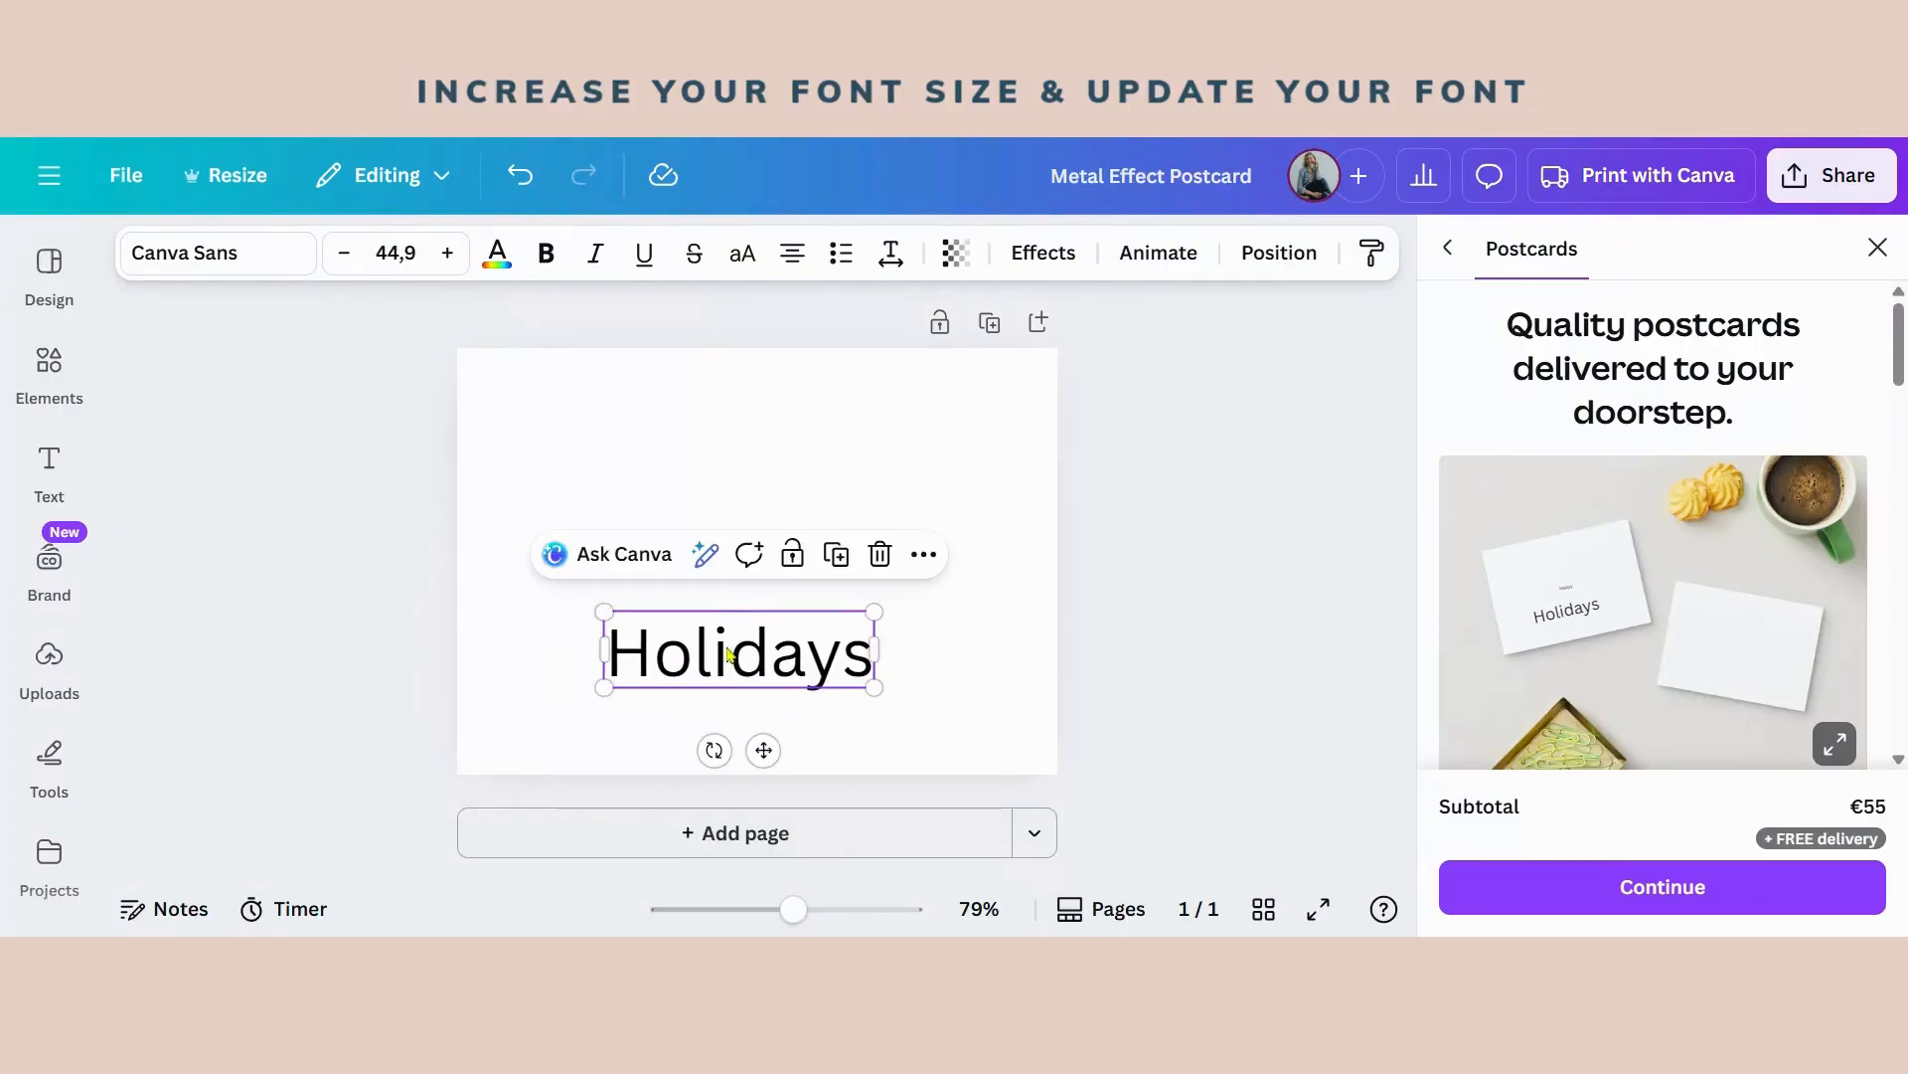
left_click(795, 591)
left_click(780, 562)
left_click_drag(730, 551, 466, 521)
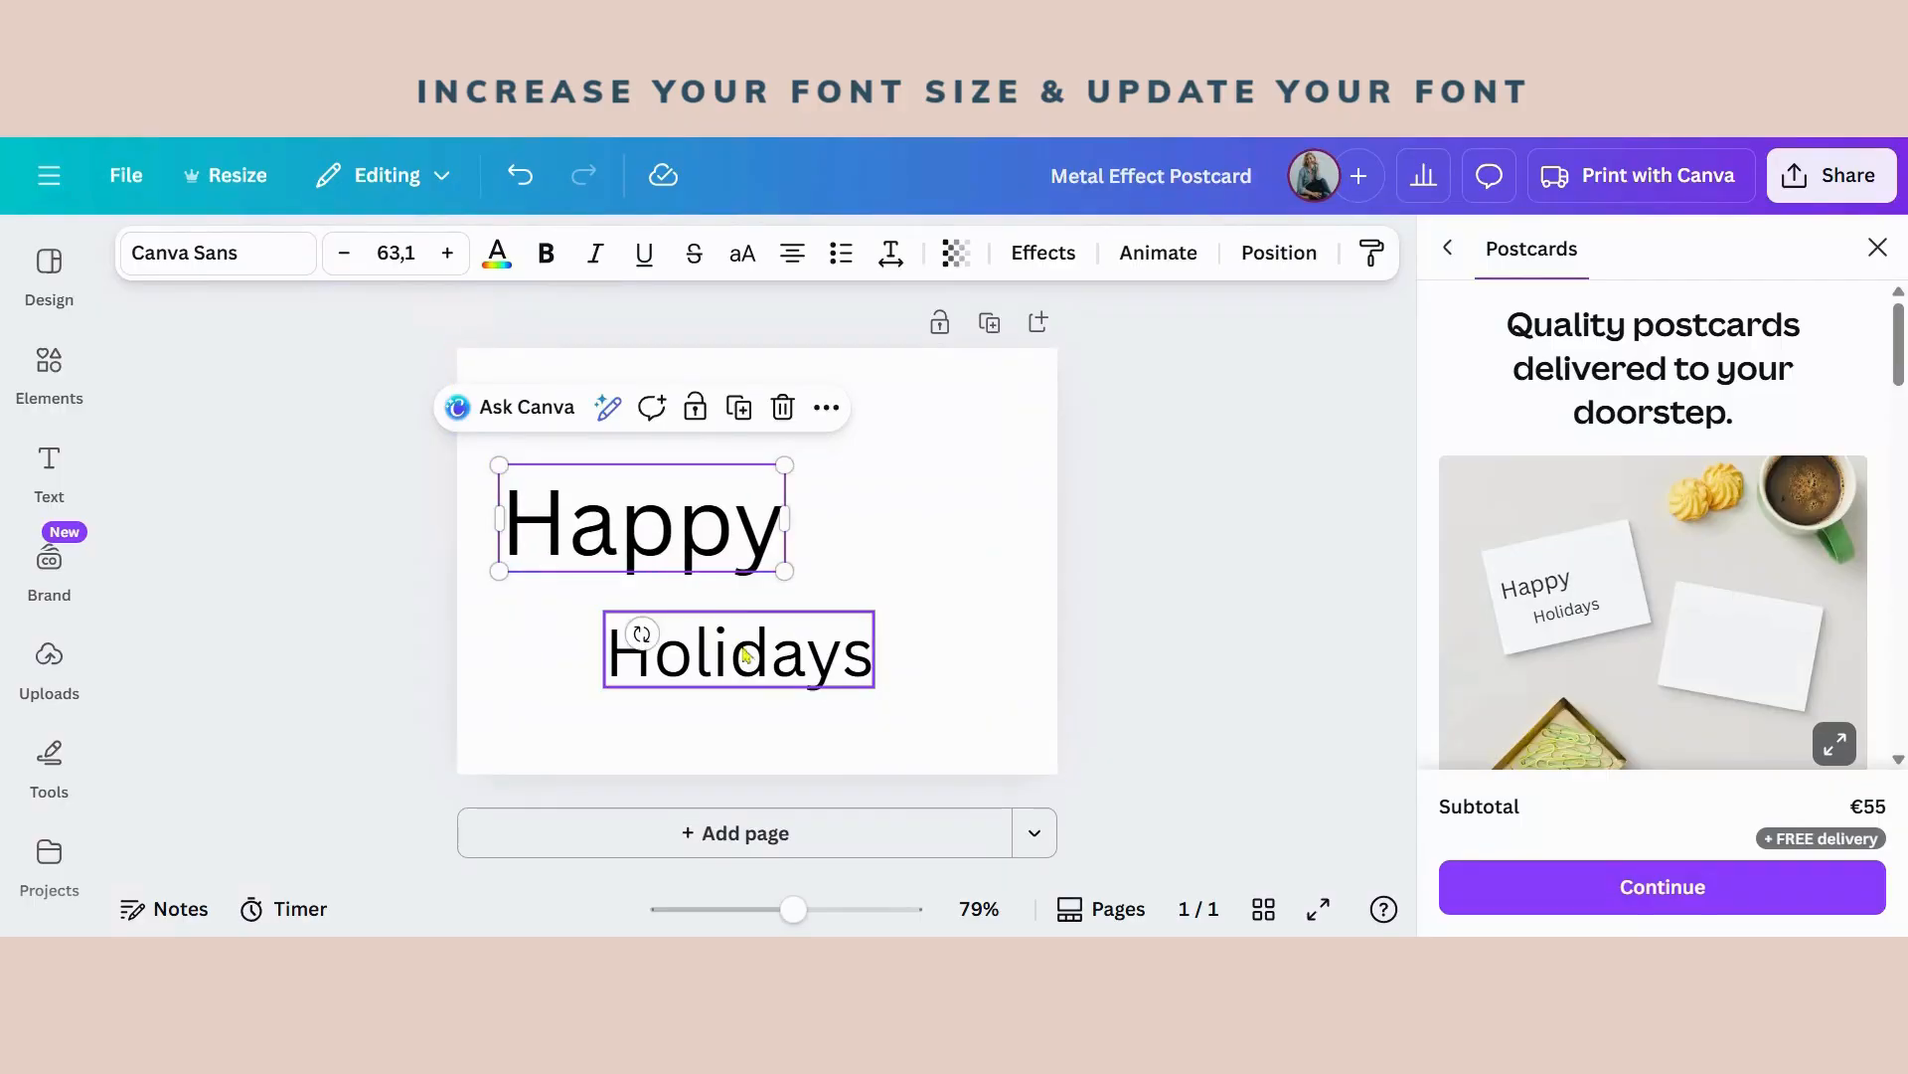
Step: Enlarge the "Holidays" text further to about size 80.6 so it spans most of the postcard's width
left_click(632, 641)
left_click_drag(874, 610, 1003, 574)
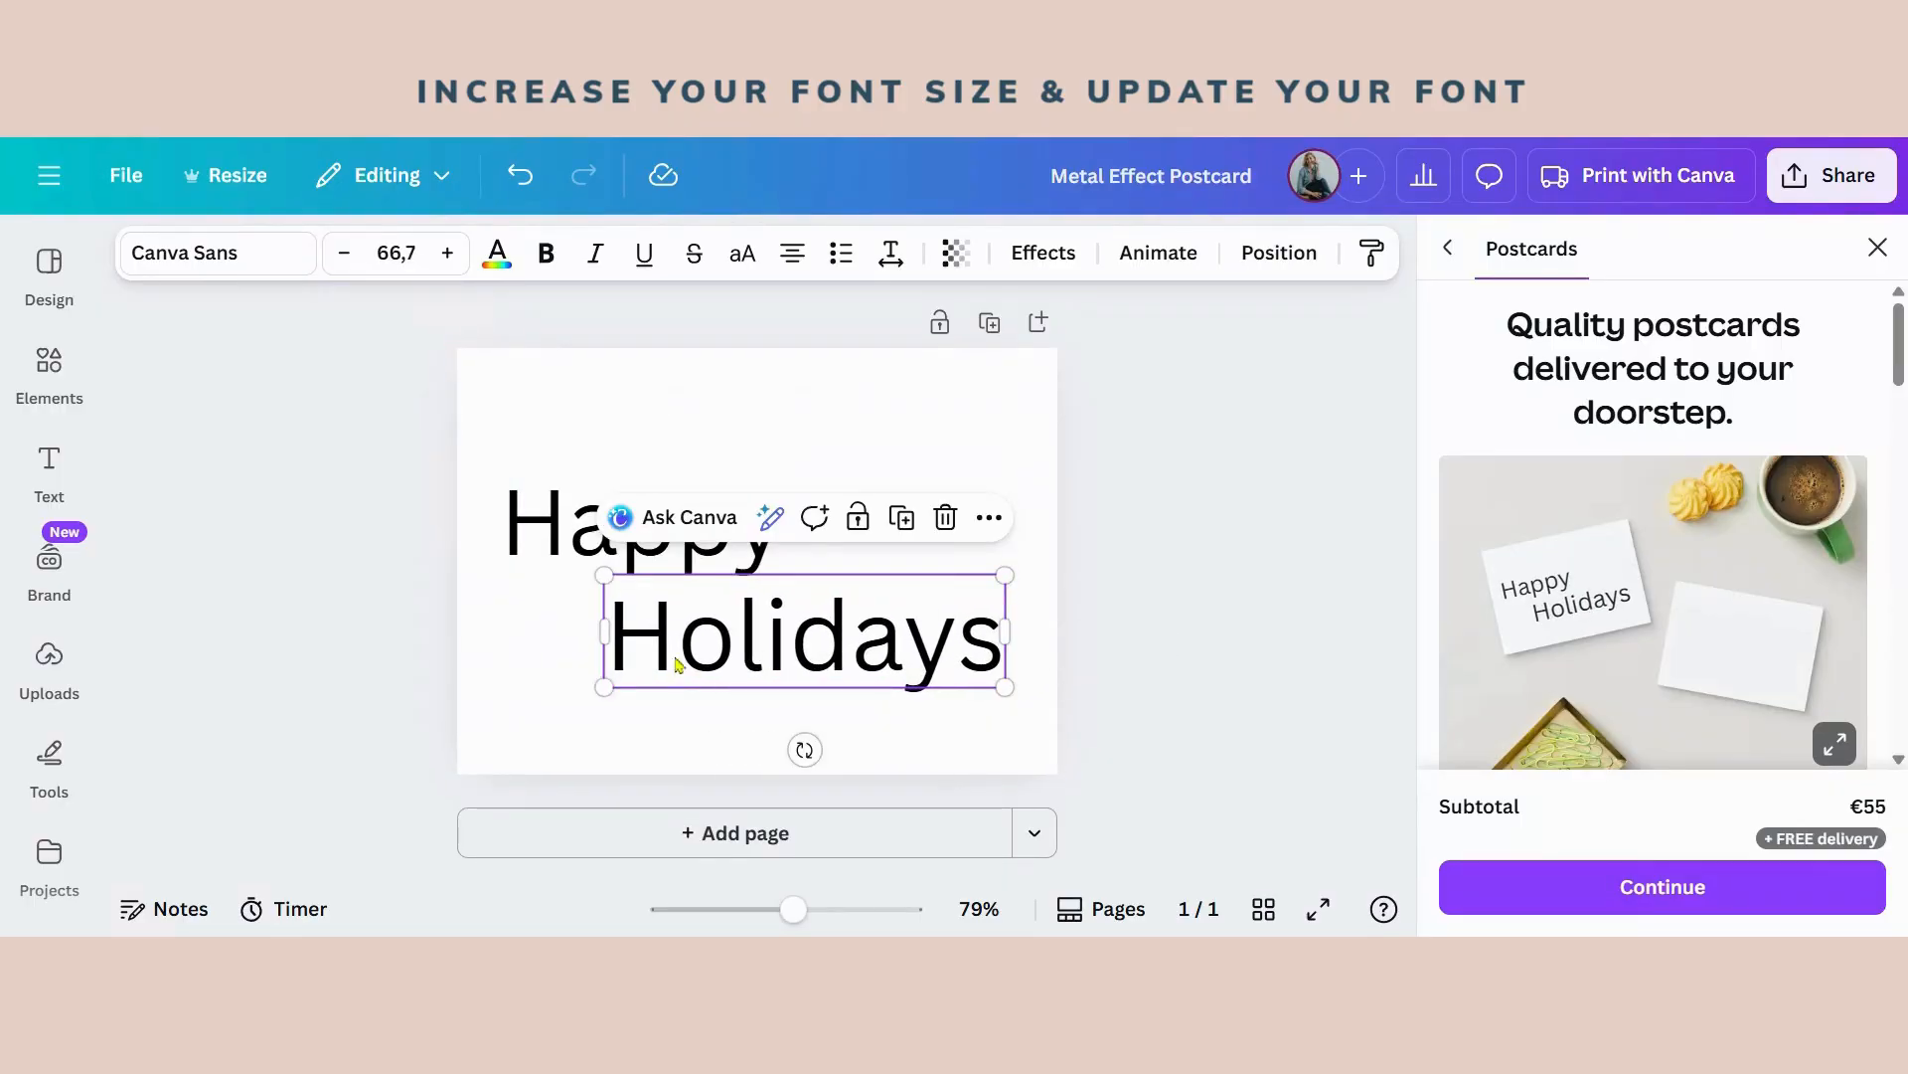
left_click_drag(604, 686, 542, 695)
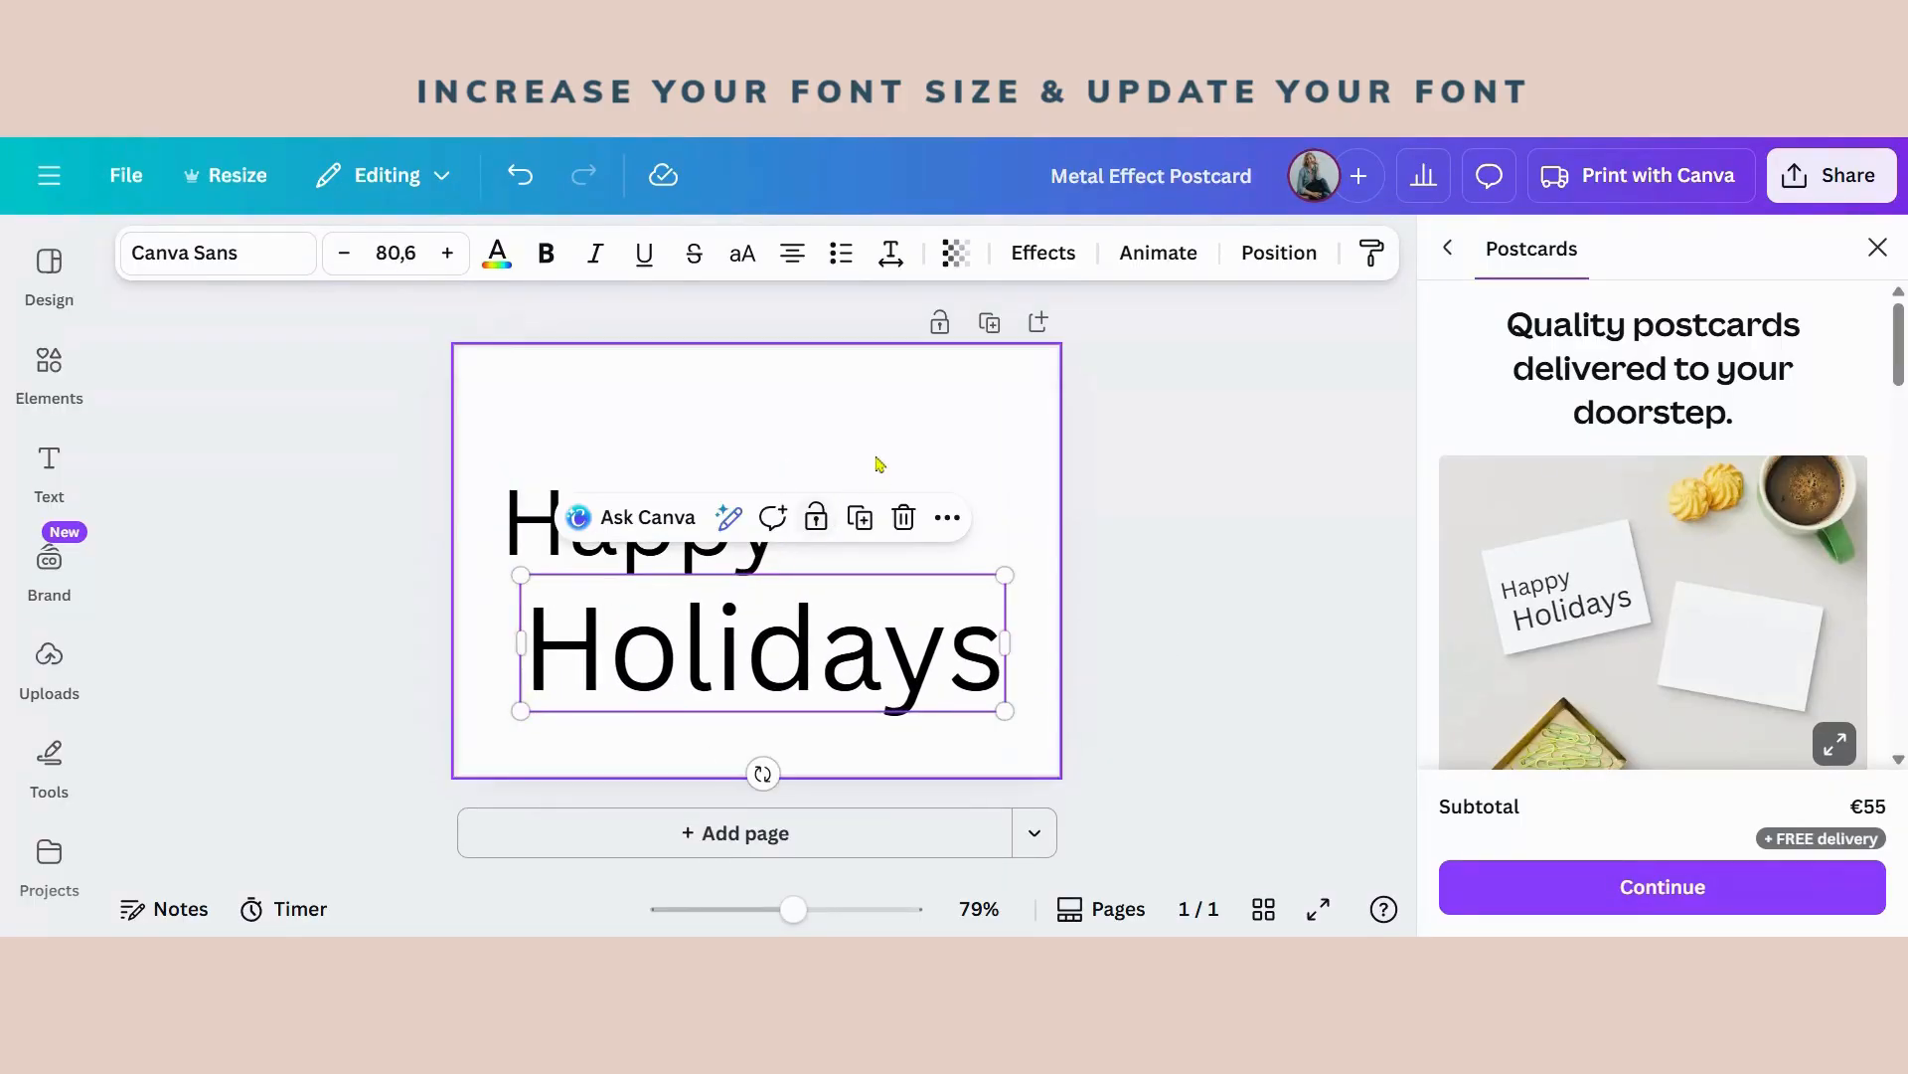
left_click(818, 486)
Step: Search the fonts for "calligraphy" with the "Happy" text selected
left_click(676, 512)
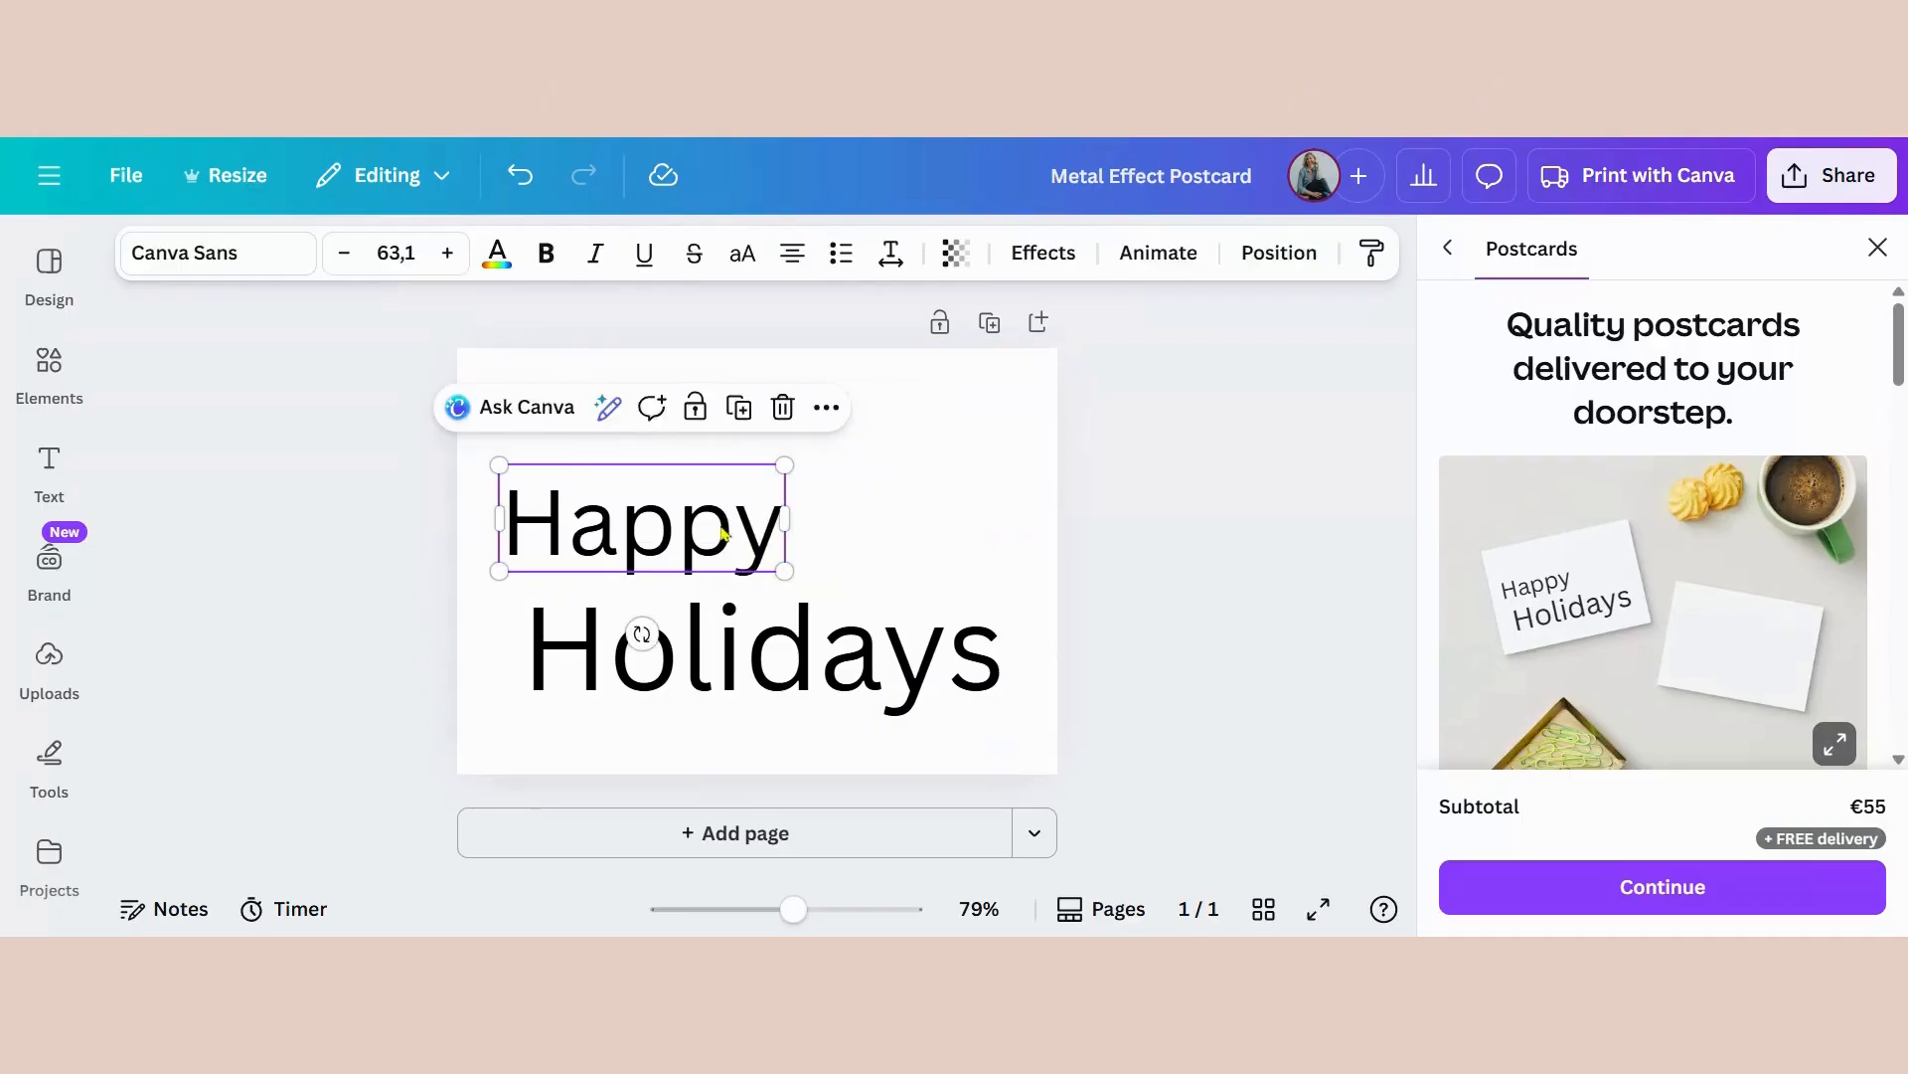
left_click(241, 264)
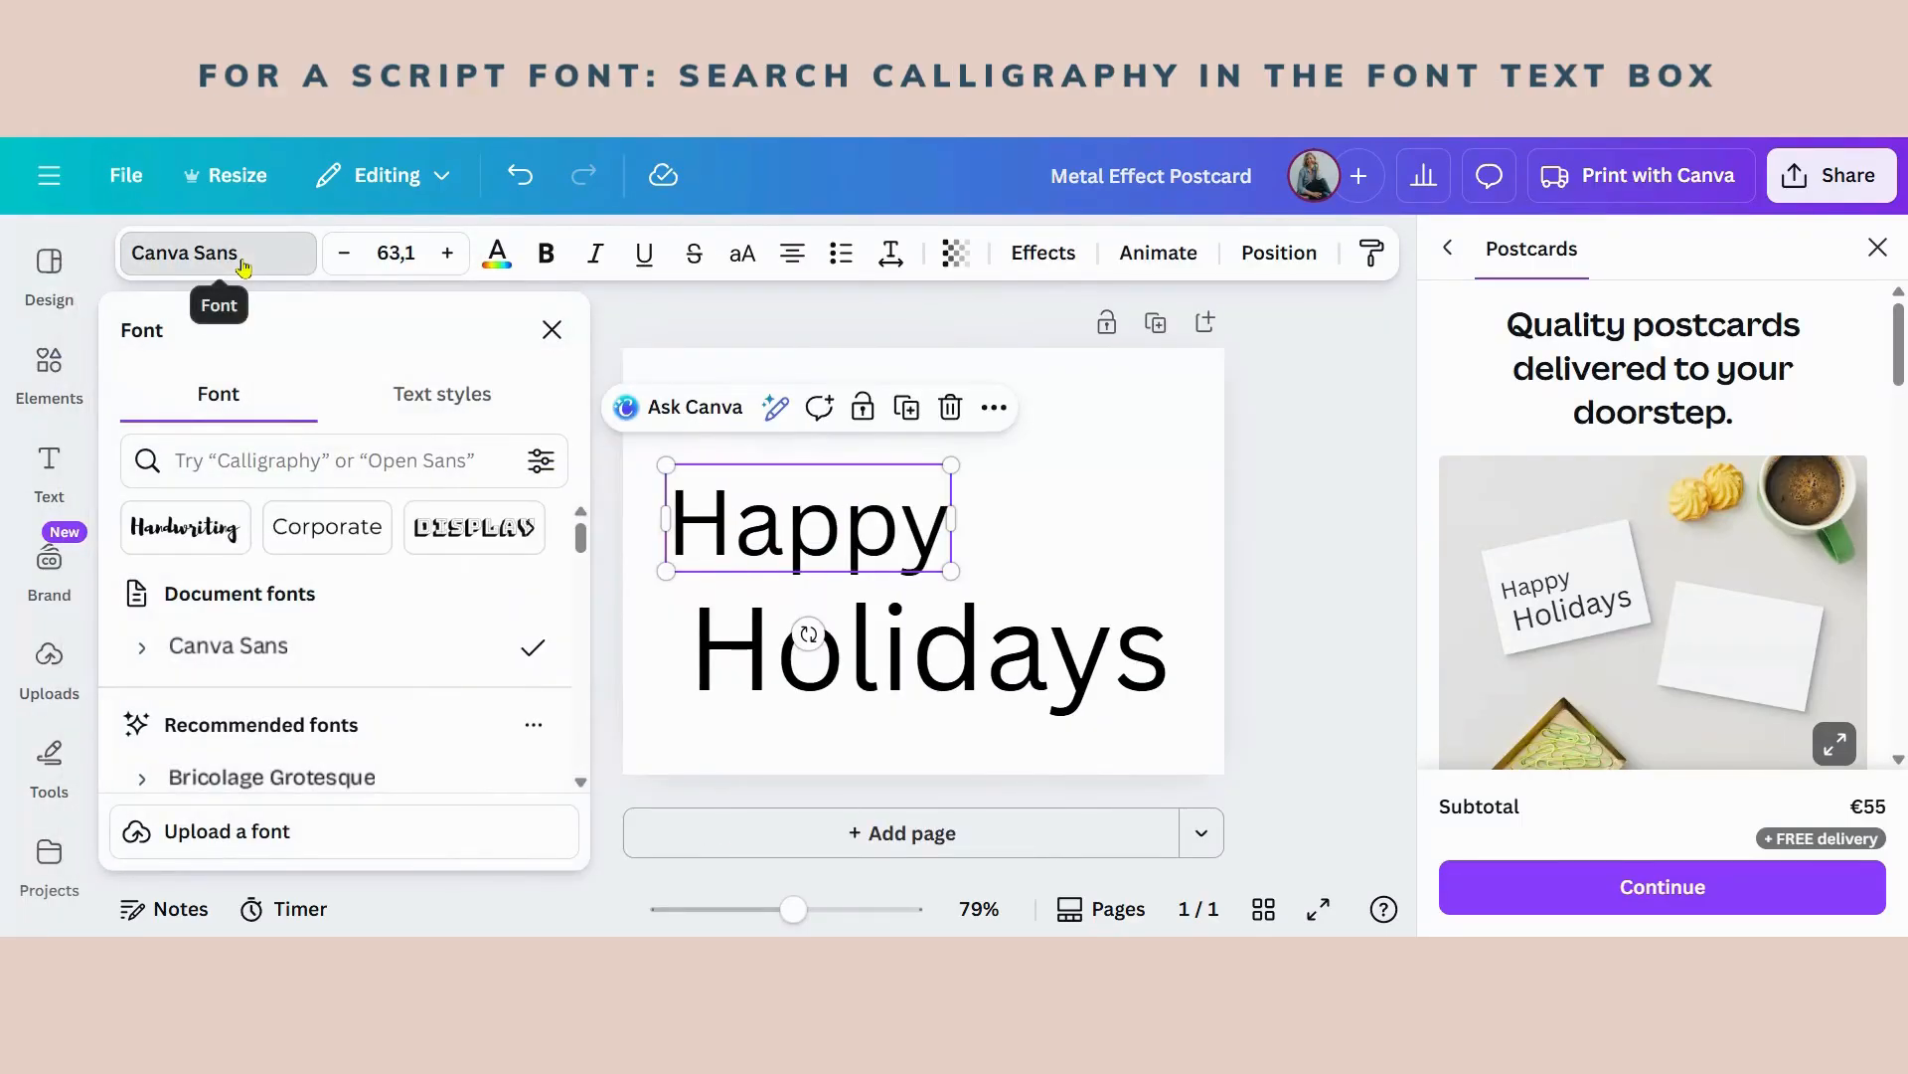
scroll(234, 641, "down", 3)
left_click(250, 464)
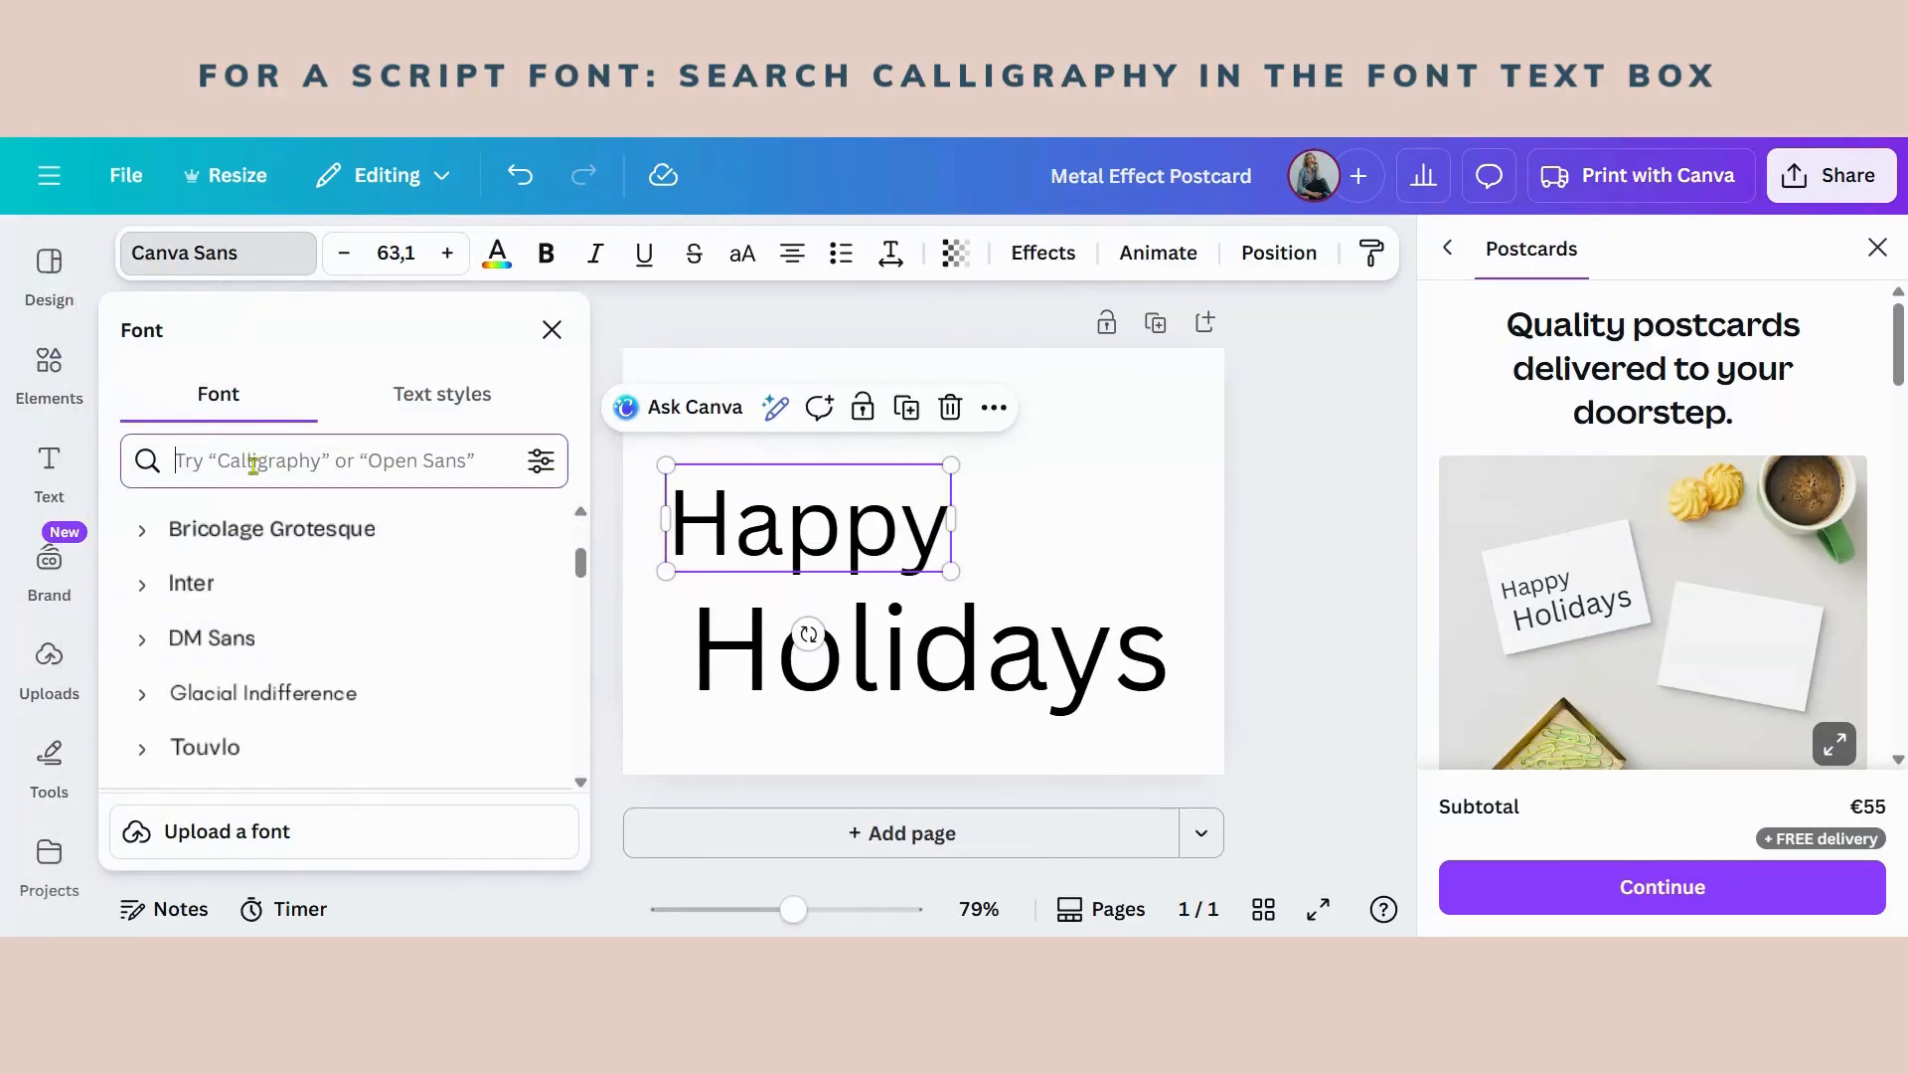
type("calligraphy")
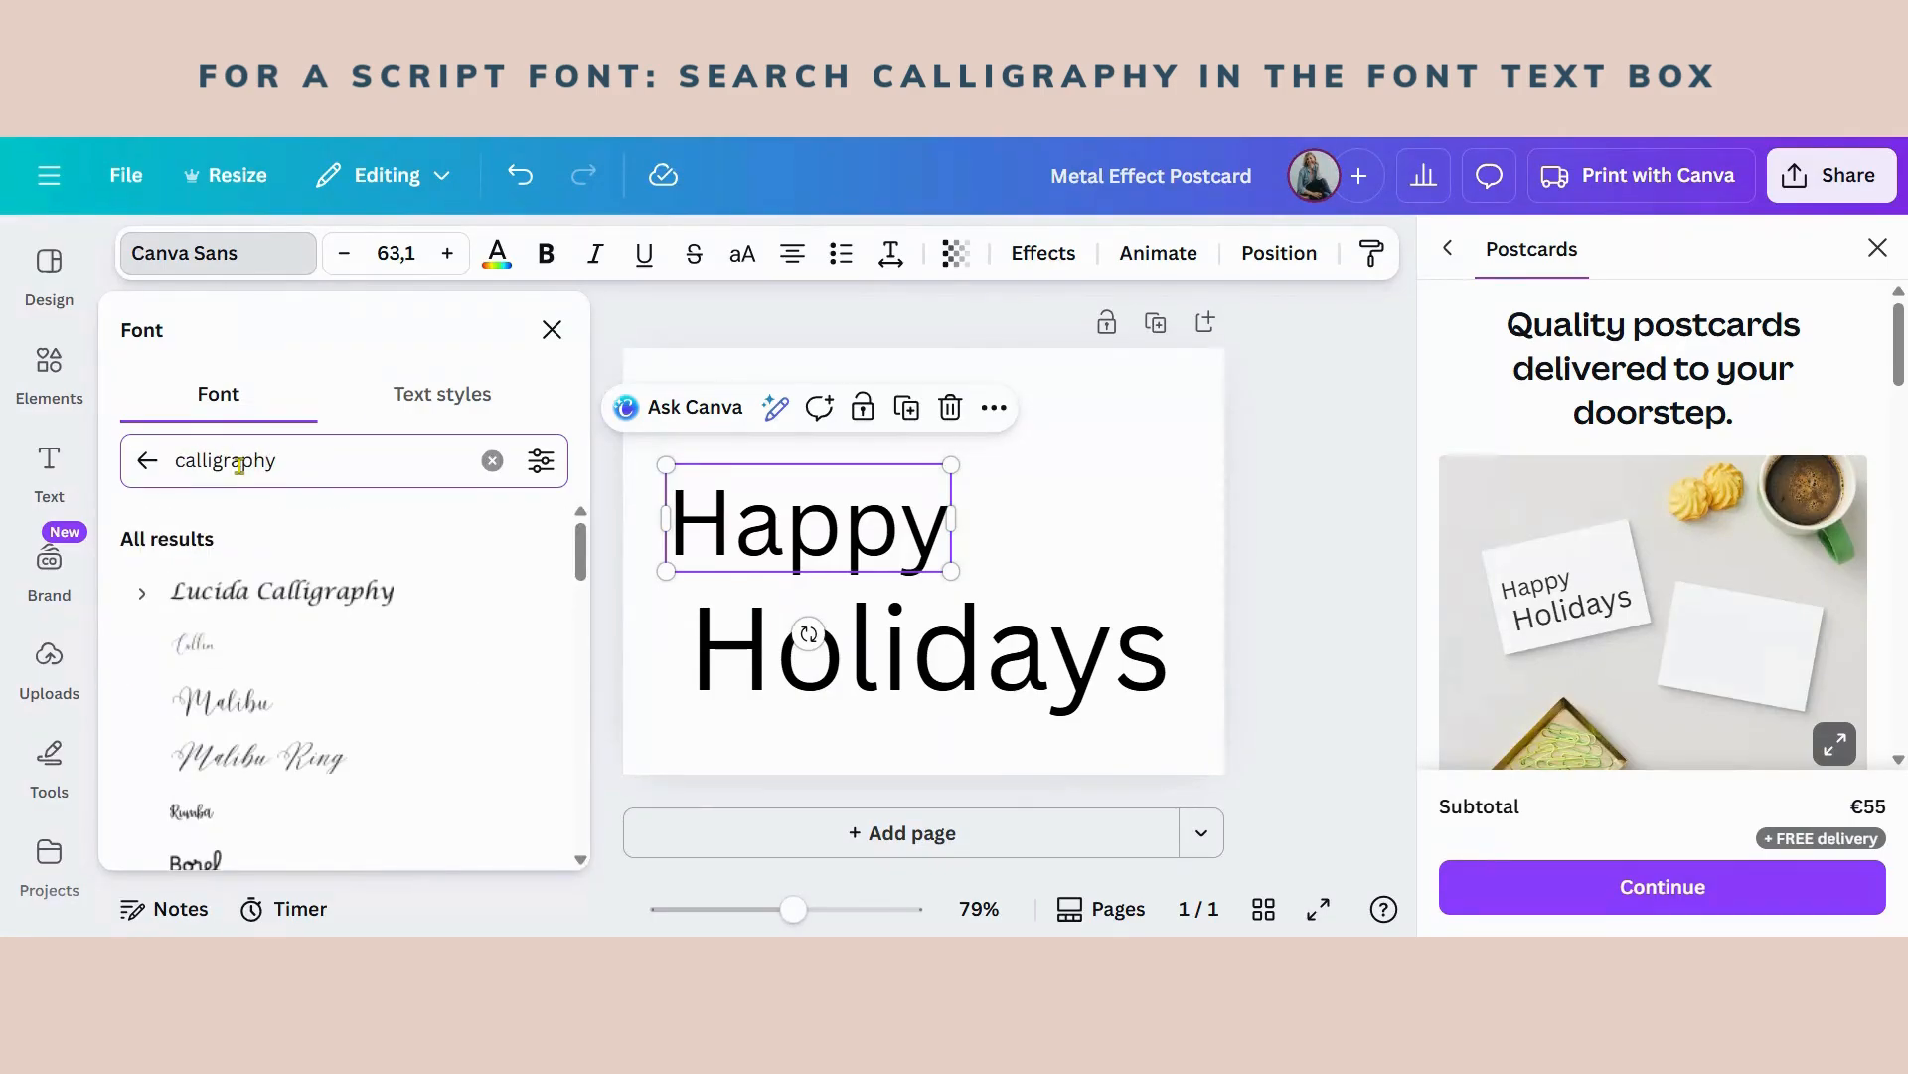
Step: Try the Malibu and Style Swashes fonts on "Happy" and settle on Lavonia Classy
scroll(284, 587, "down", 2)
left_click(288, 577)
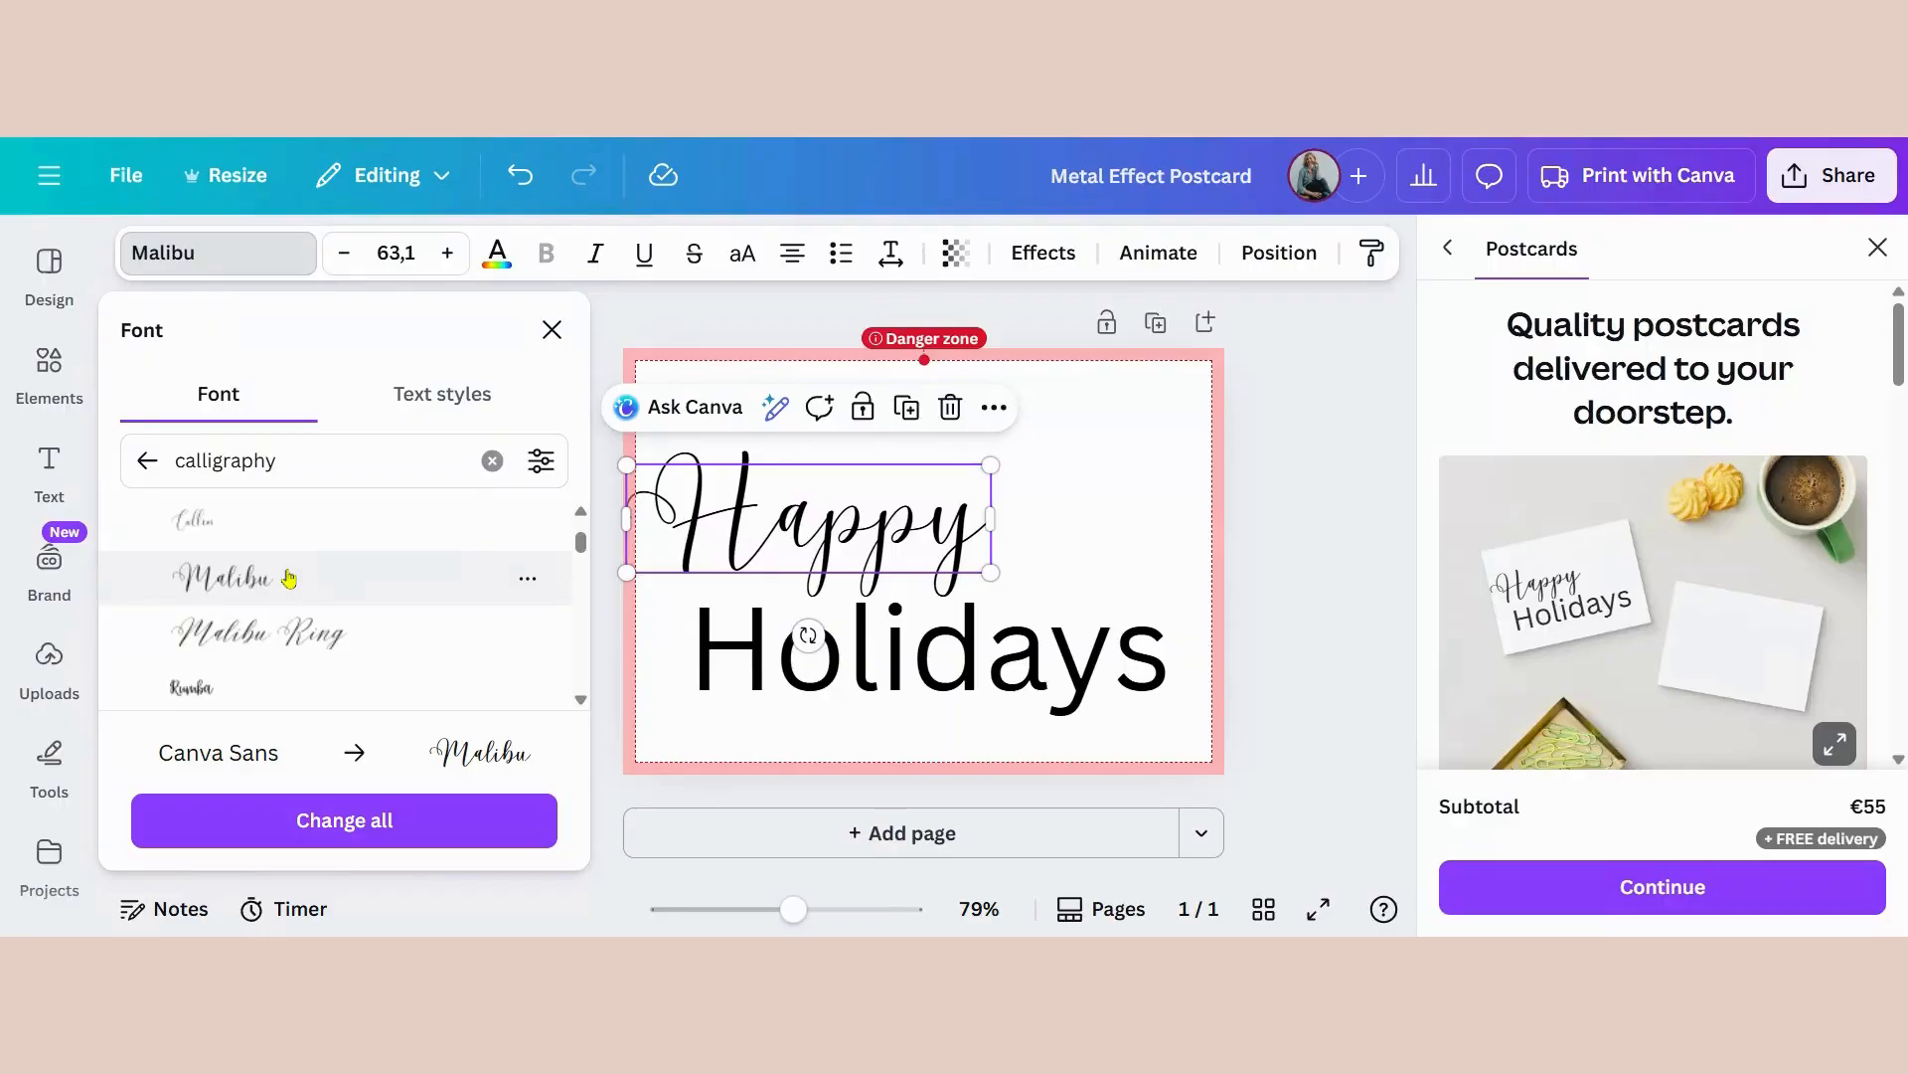
scroll(287, 587, "down", 3)
left_click(279, 602)
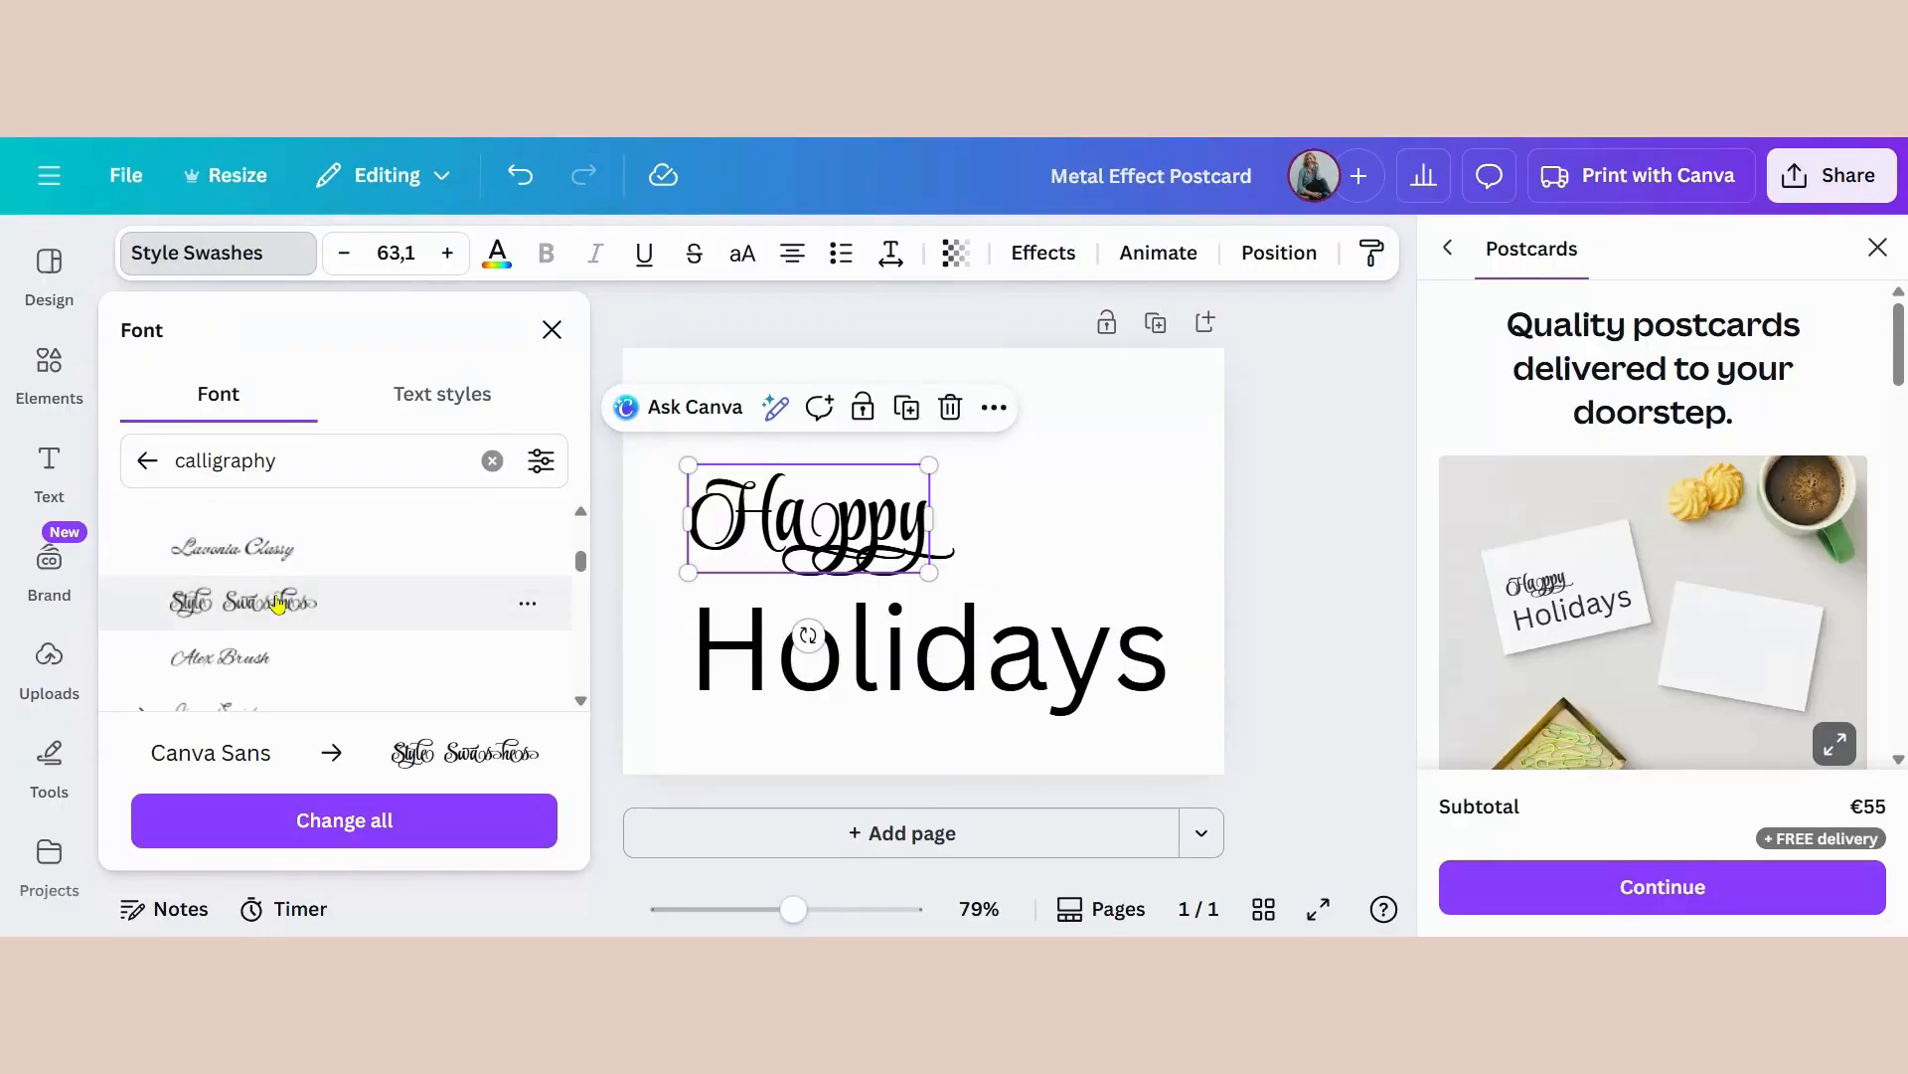
left_click(260, 548)
Step: Resize and position the script "Happy" close above "Holidays", and make "Holidays" bold
left_click_drag(800, 507, 847, 550)
left_click_drag(969, 506, 1085, 453)
left_click_drag(1042, 537, 1029, 541)
left_click_drag(1073, 457, 979, 500)
left_click_drag(925, 568, 882, 556)
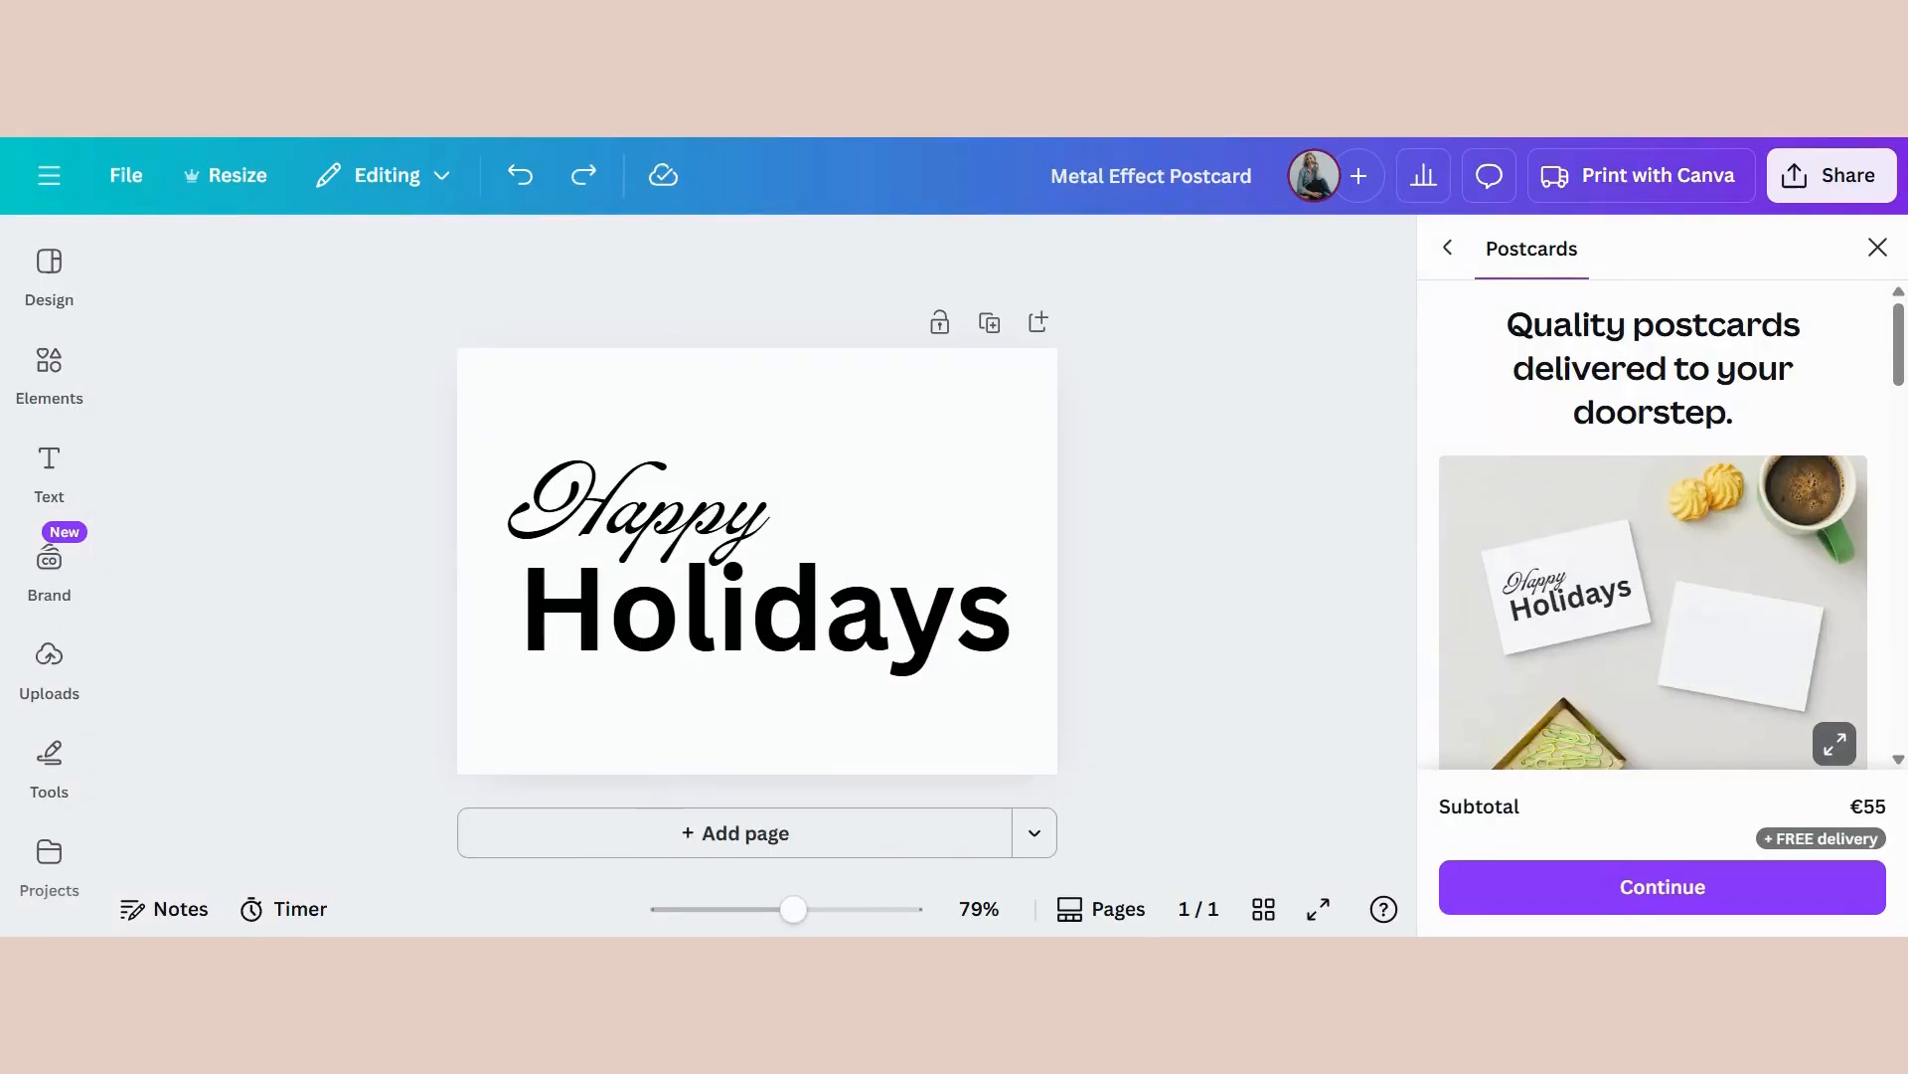
Step: Colour "Holidays" with the brown-gold metallic default gradient and apply that gradient to all the black text
left_click(977, 628)
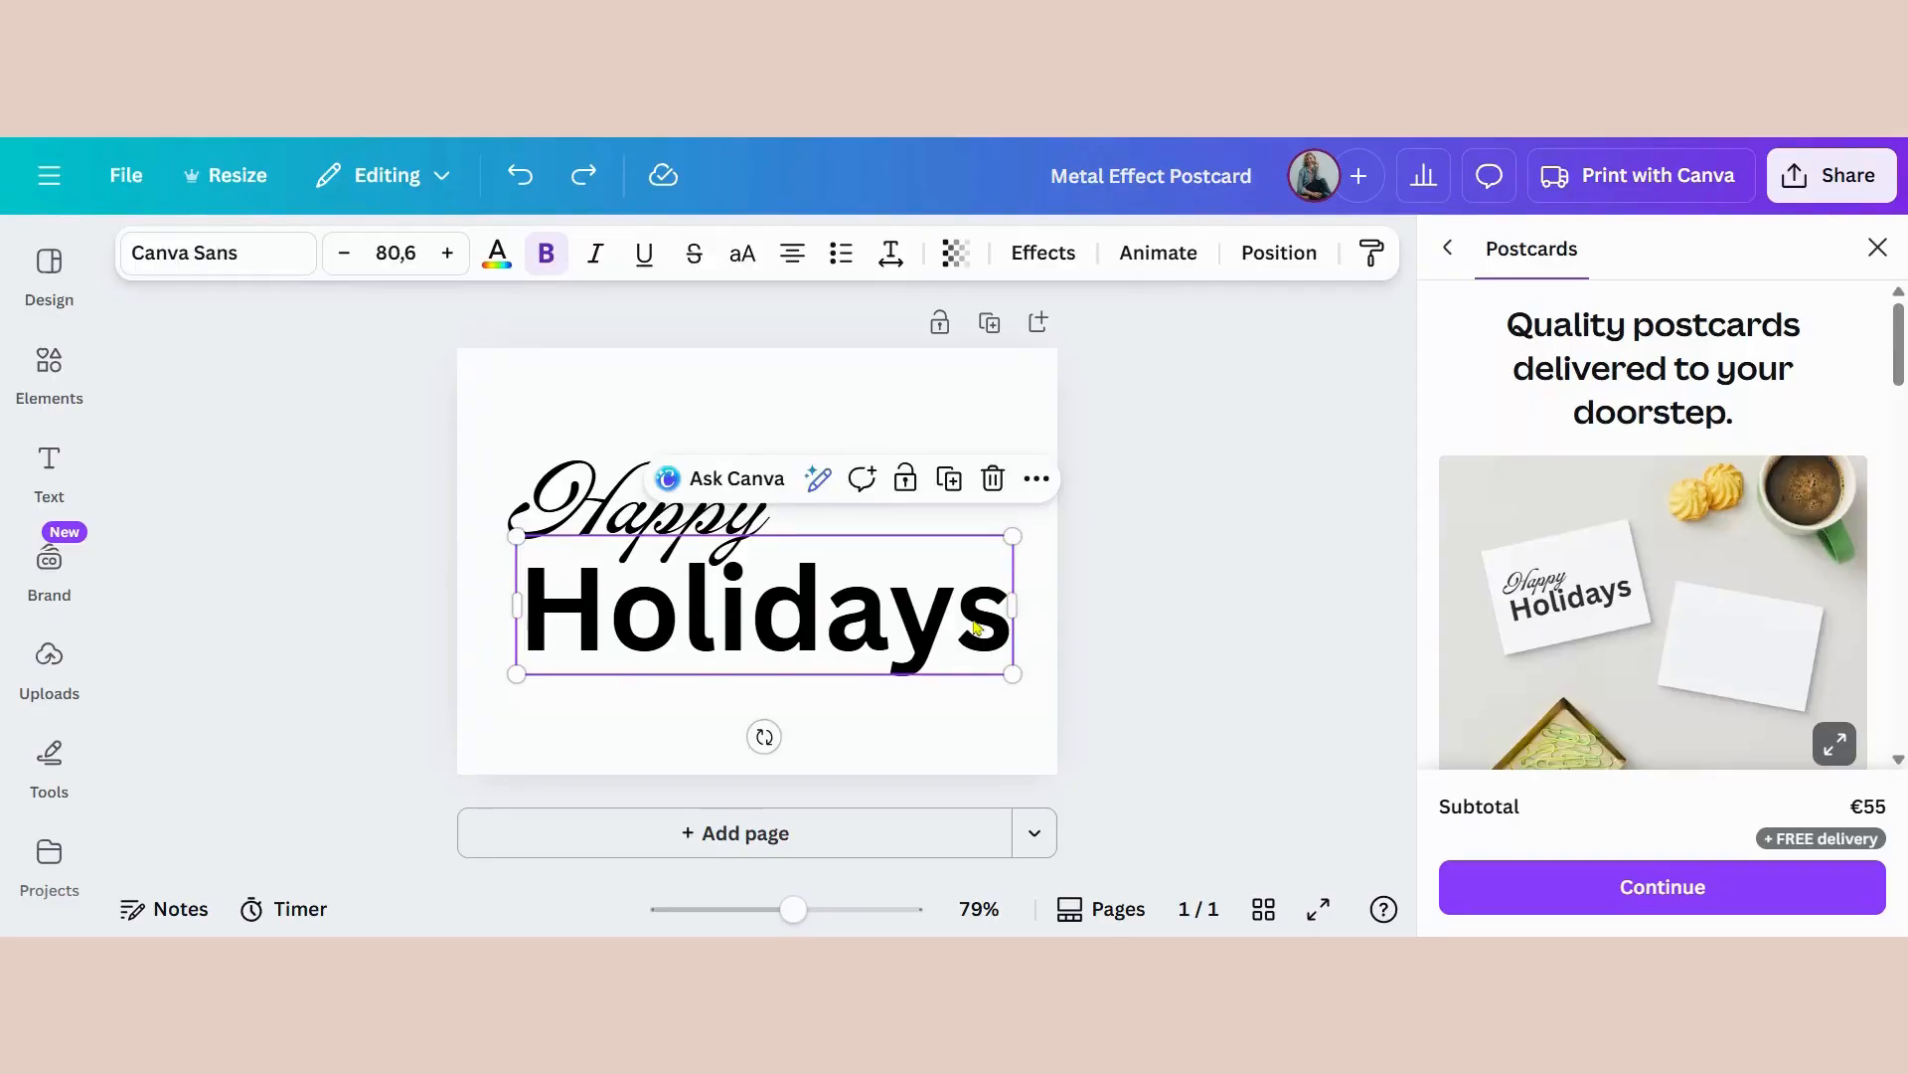
left_click(499, 260)
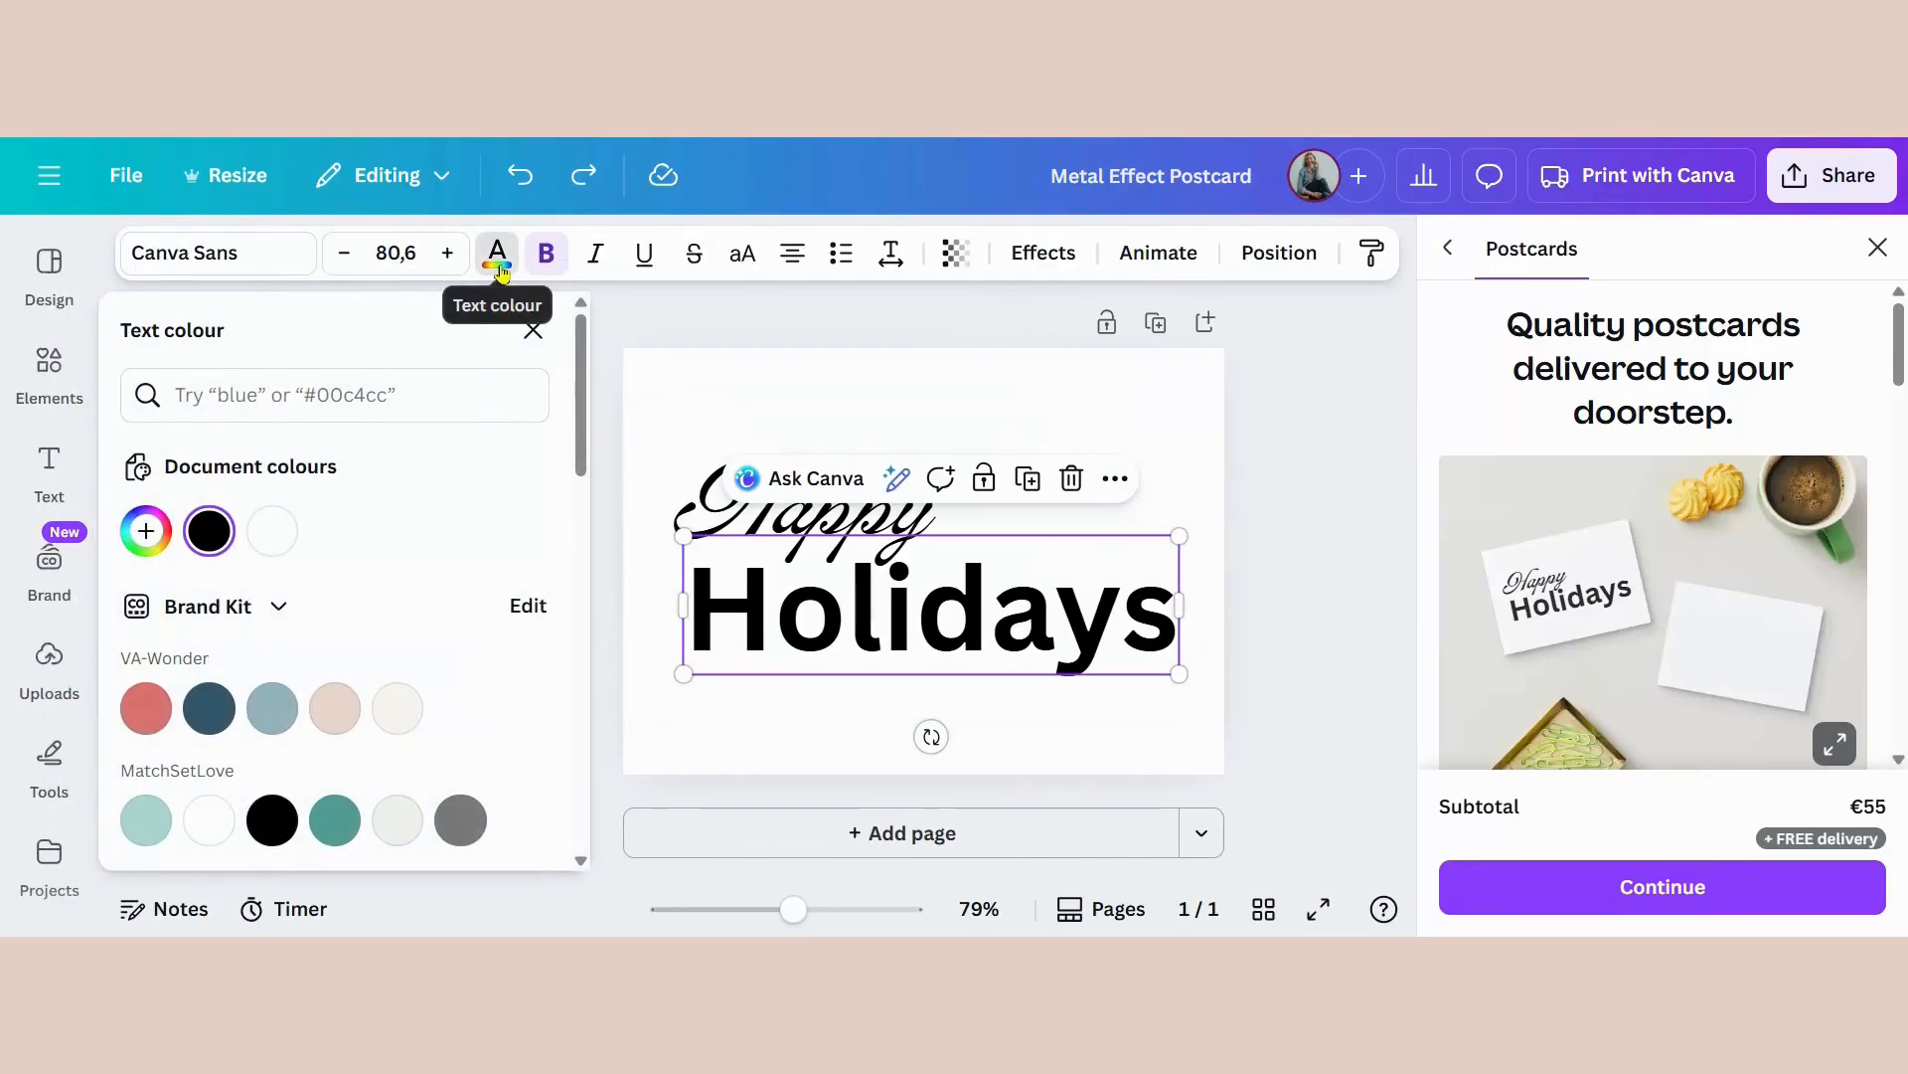
scroll(528, 682, "down", 5)
scroll(524, 696, "down", 3)
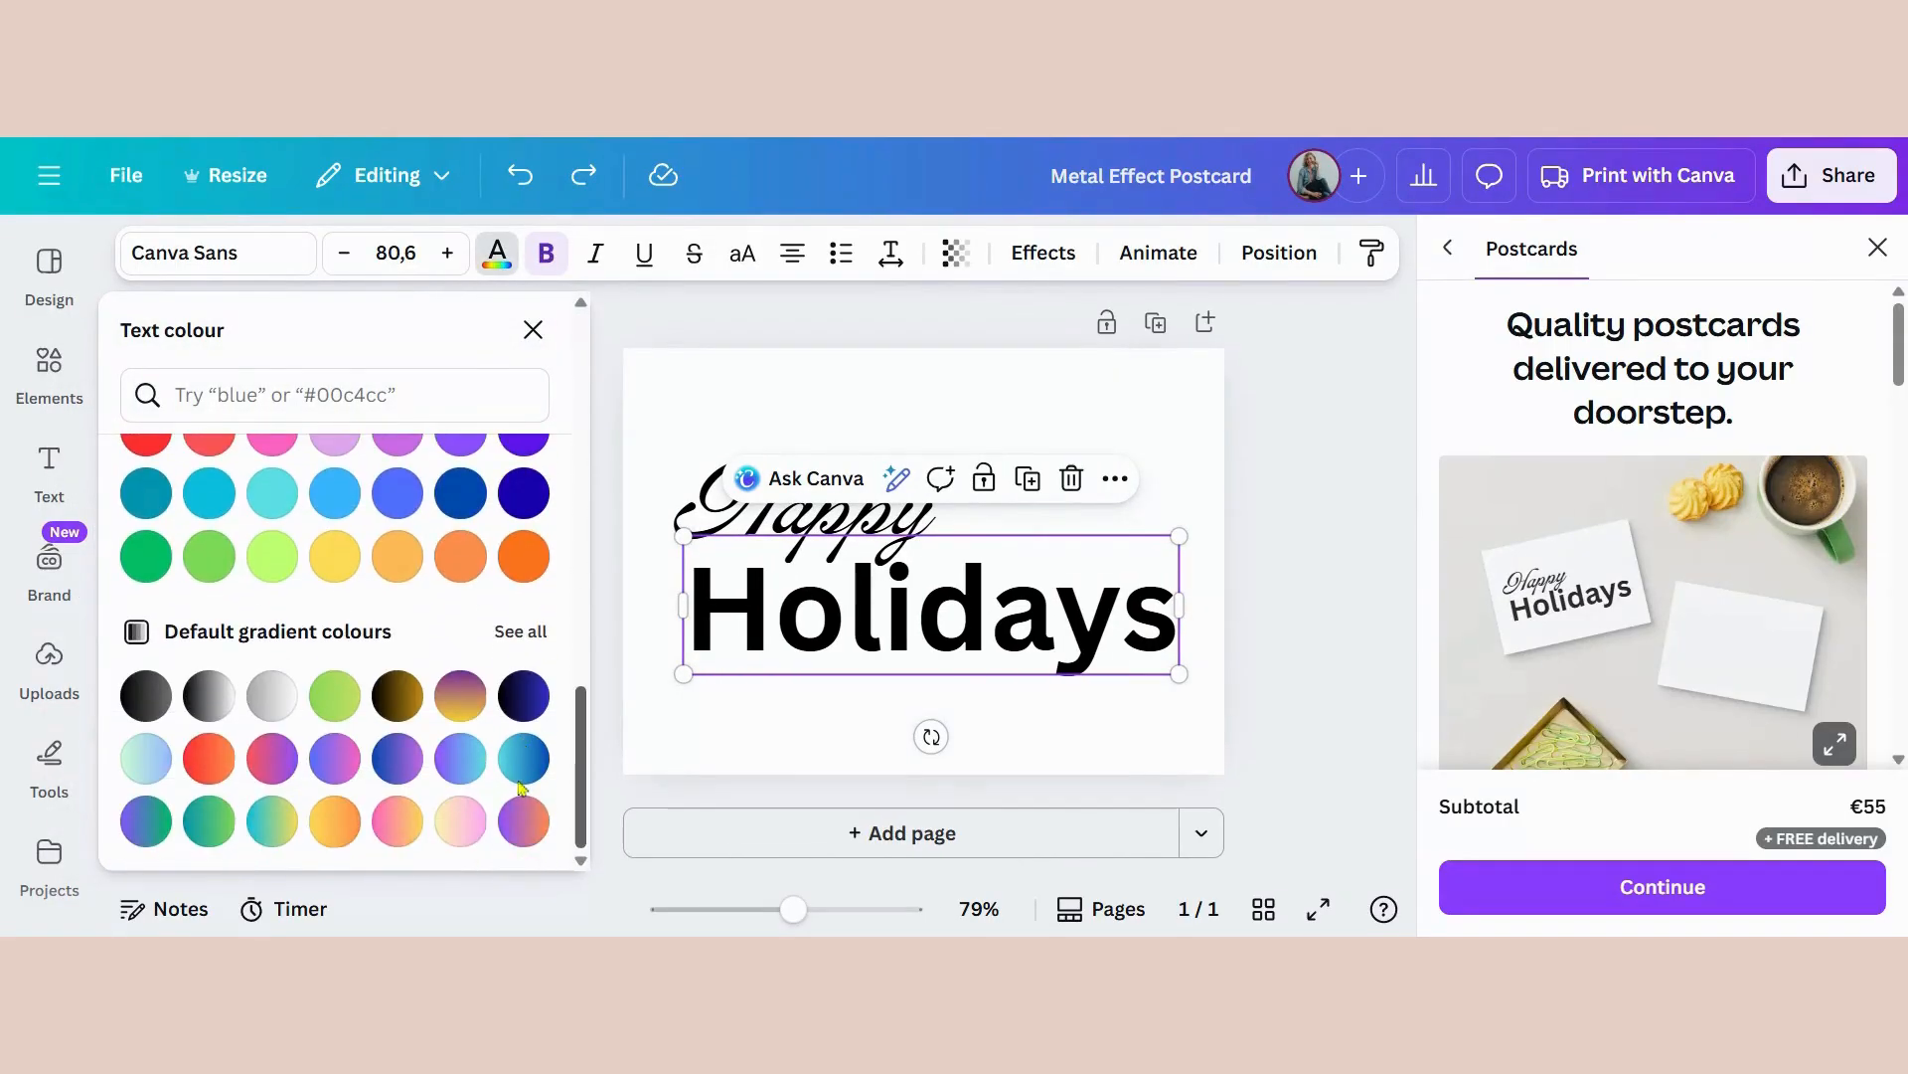
left_click(536, 646)
scroll(584, 521, "down", 1)
left_click_drag(584, 521, 577, 755)
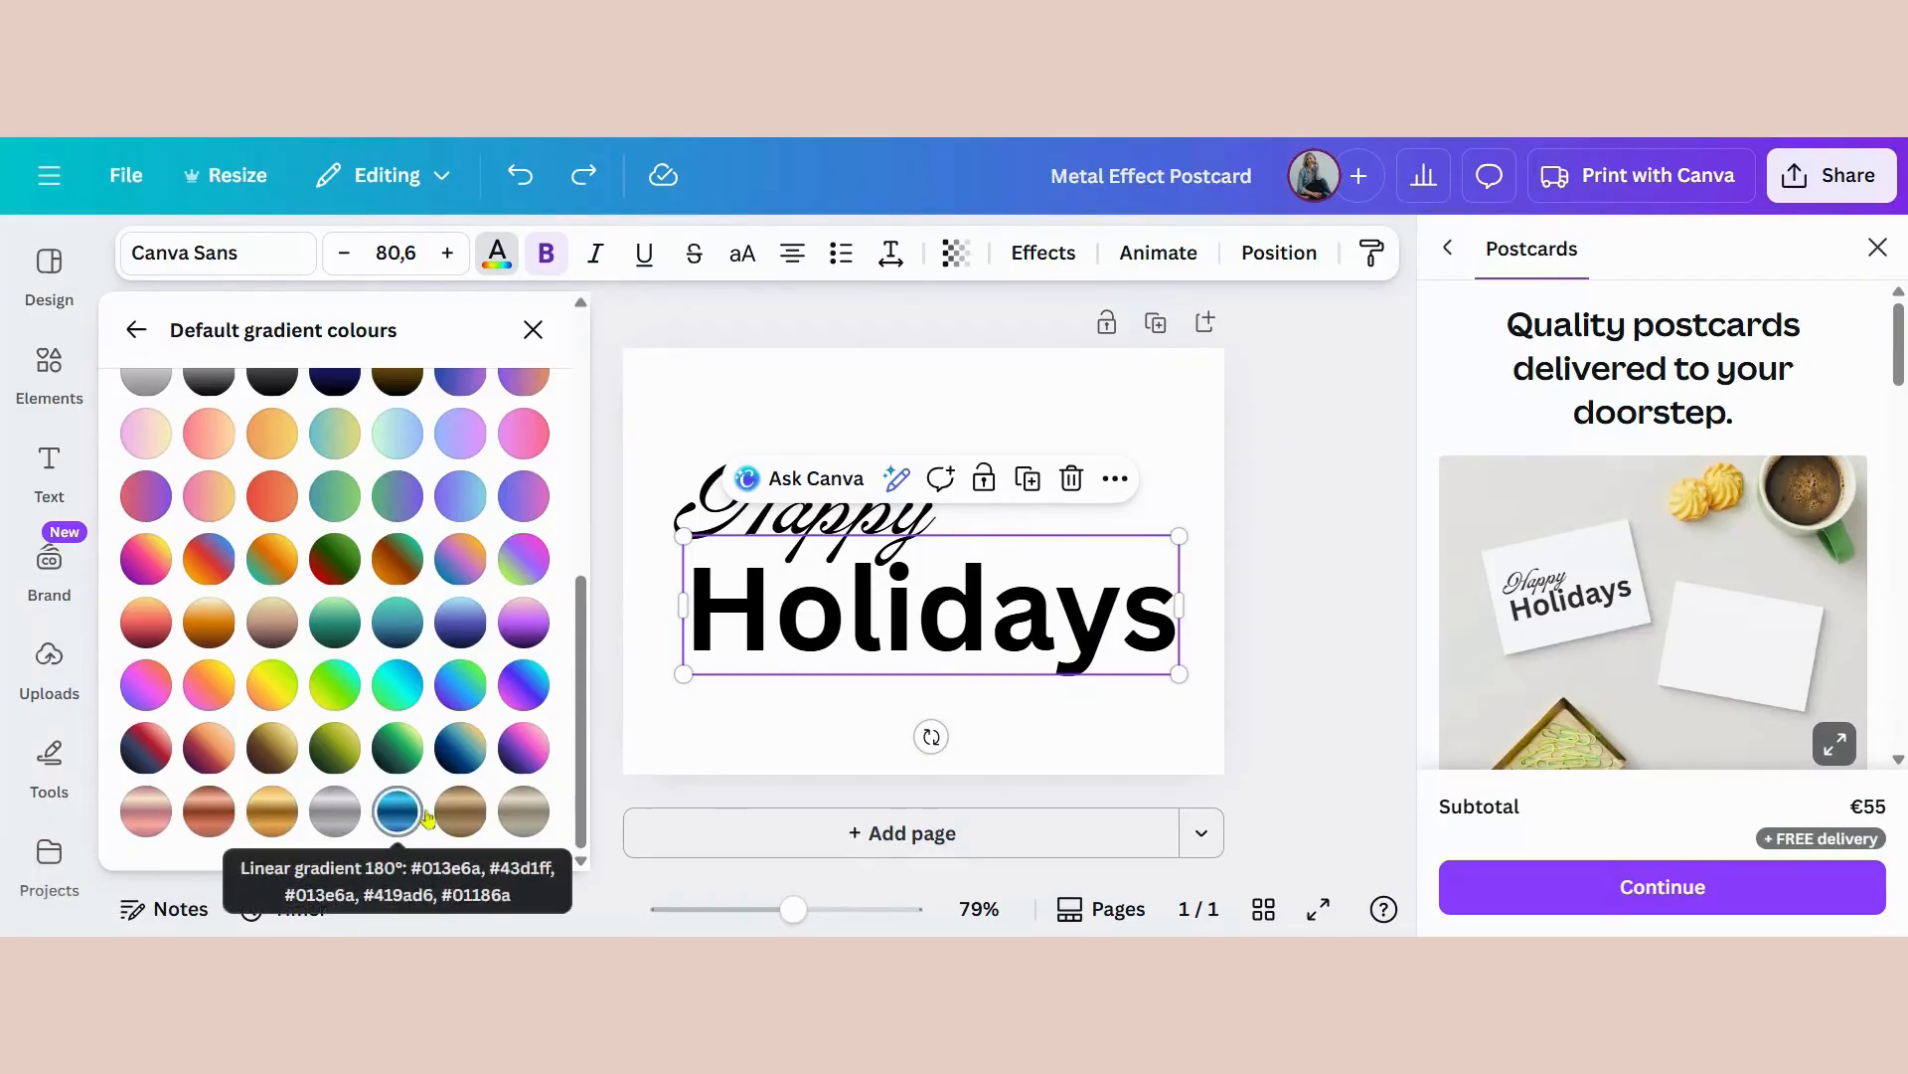
left_click(463, 813)
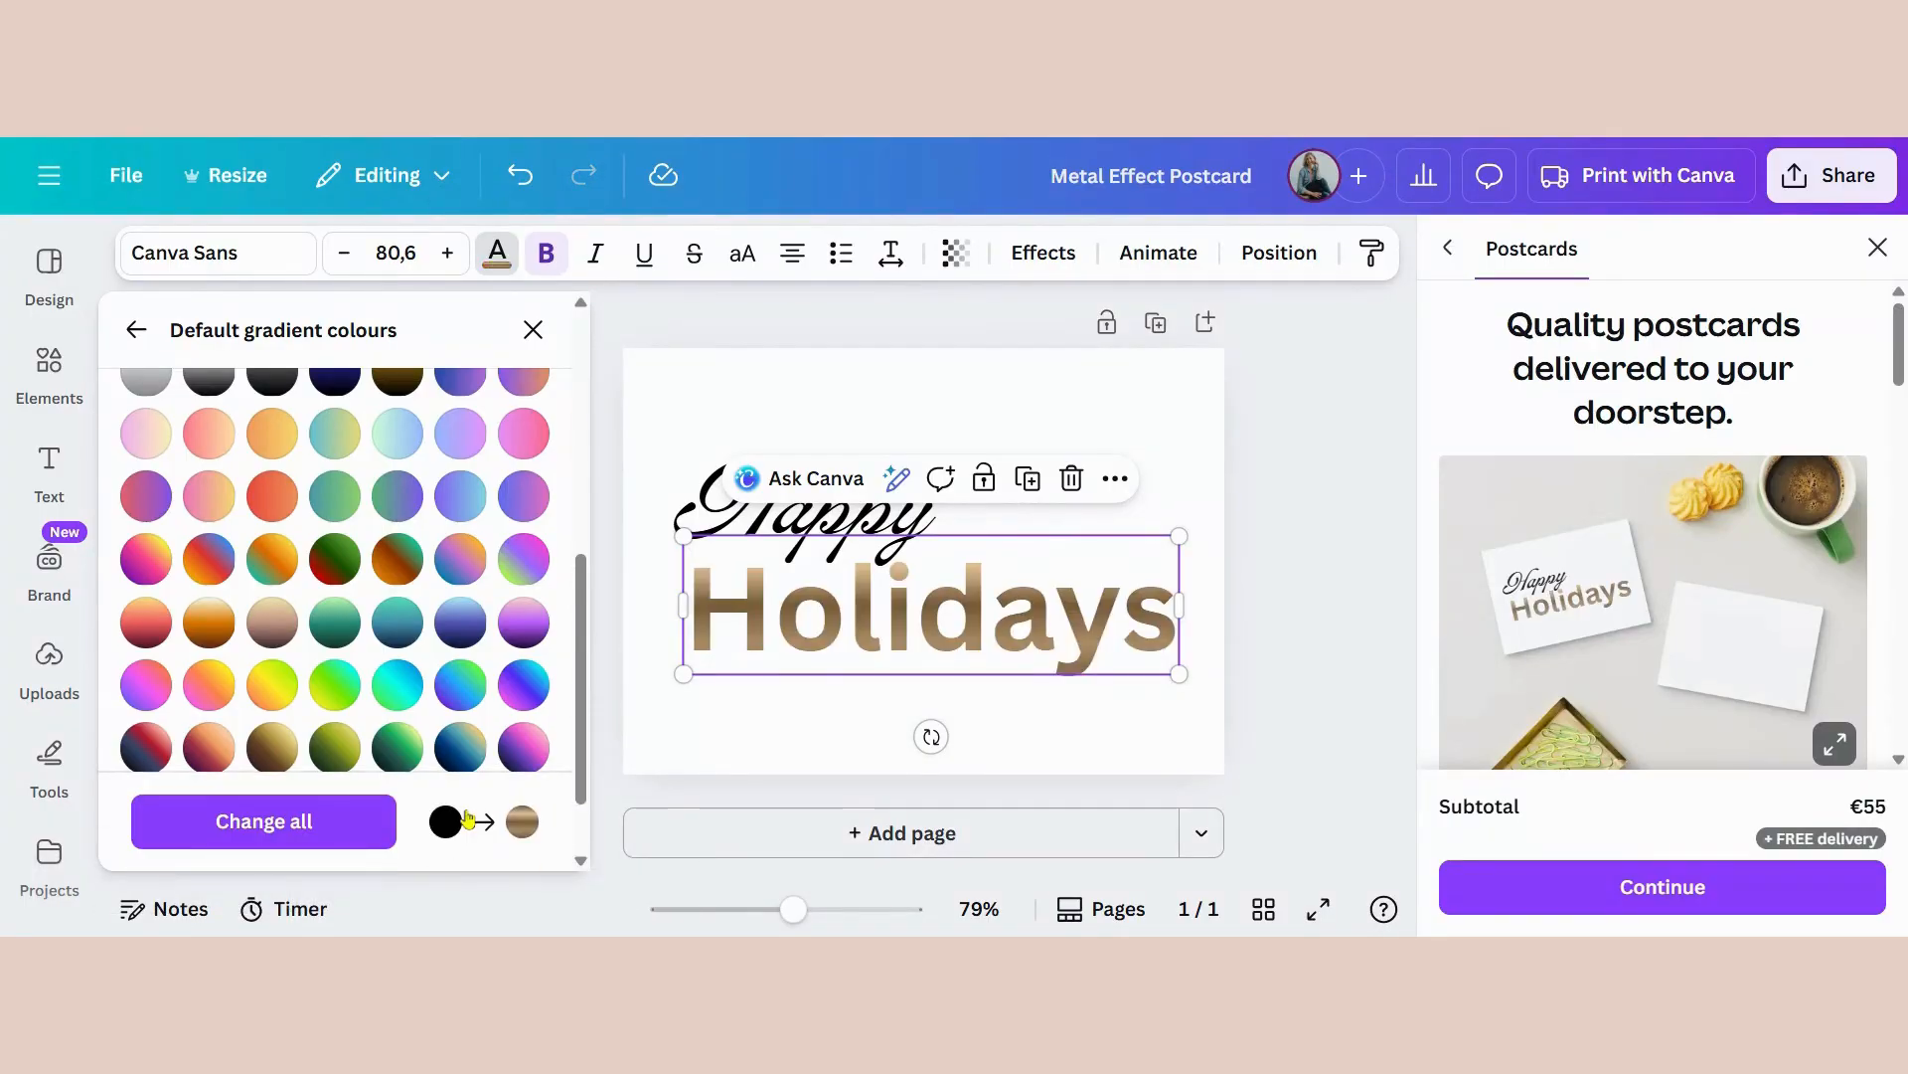
left_click(300, 823)
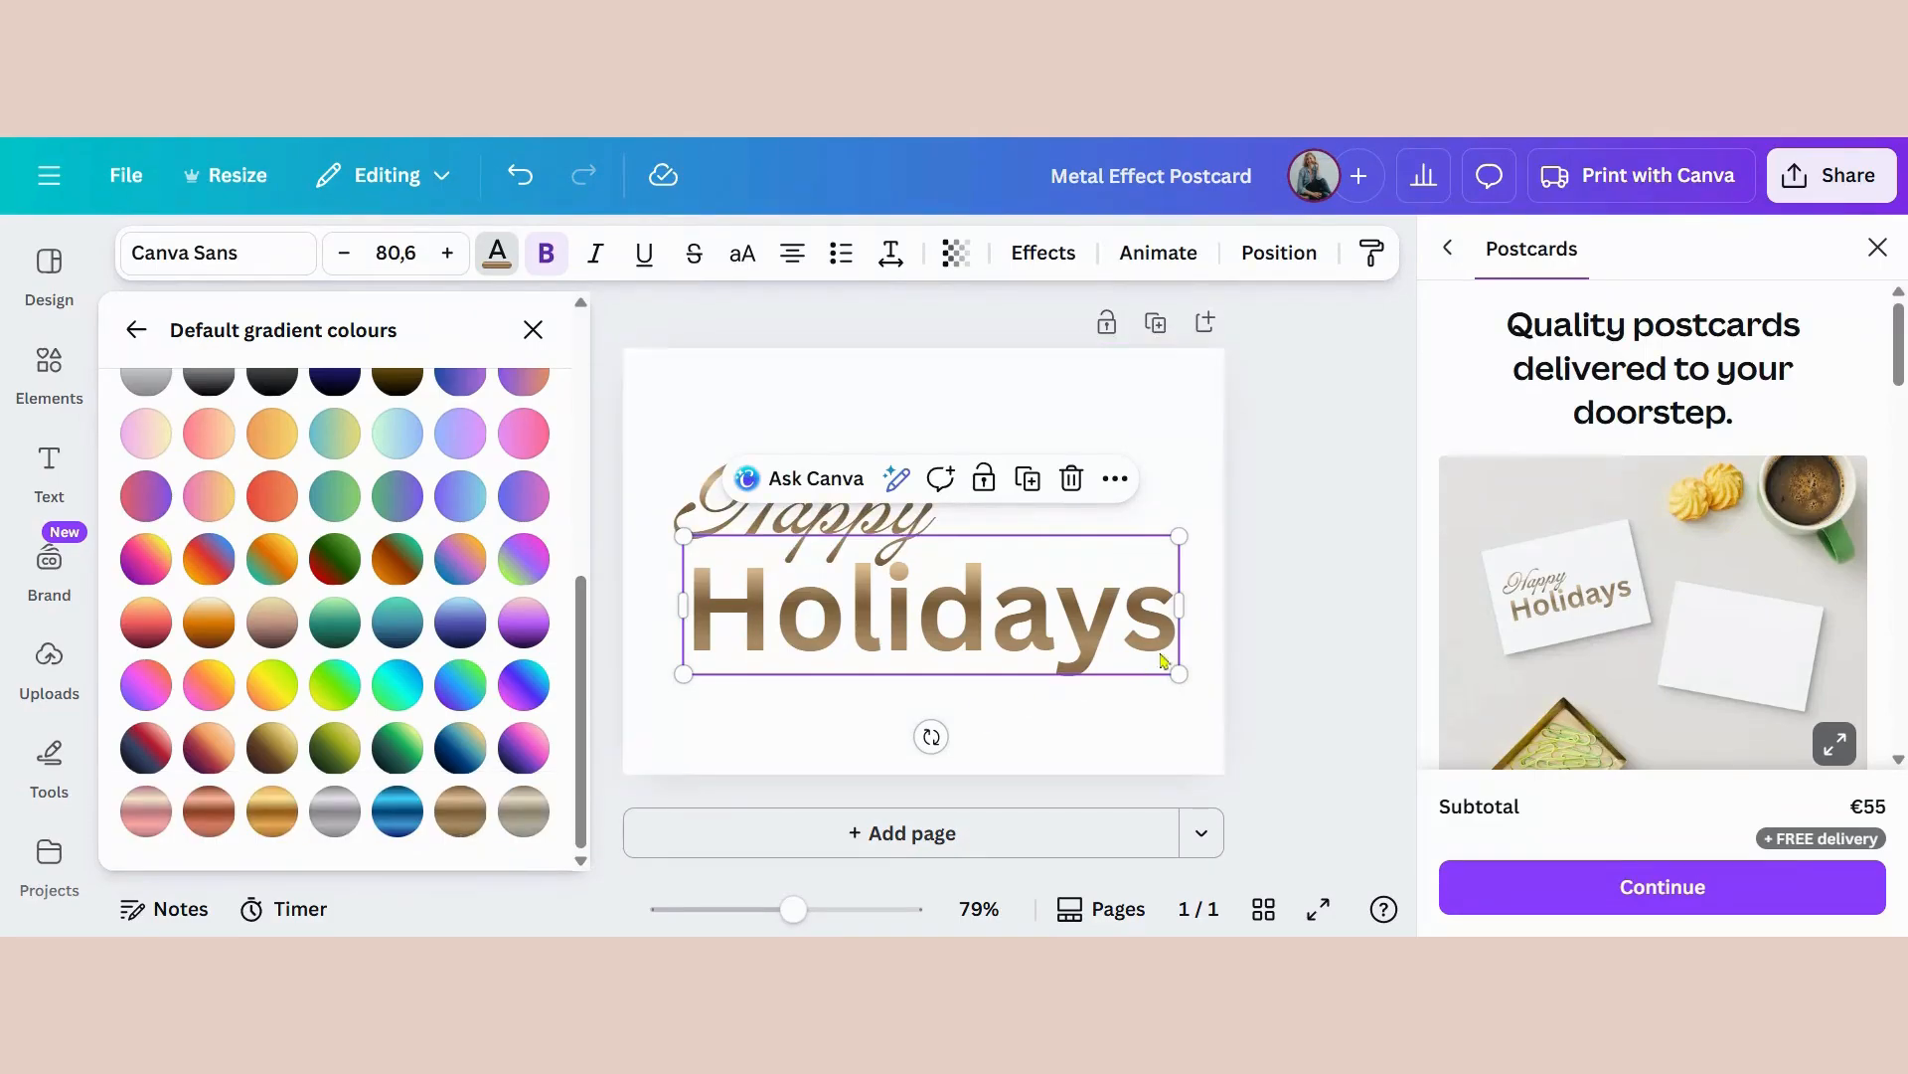
left_click(1310, 613)
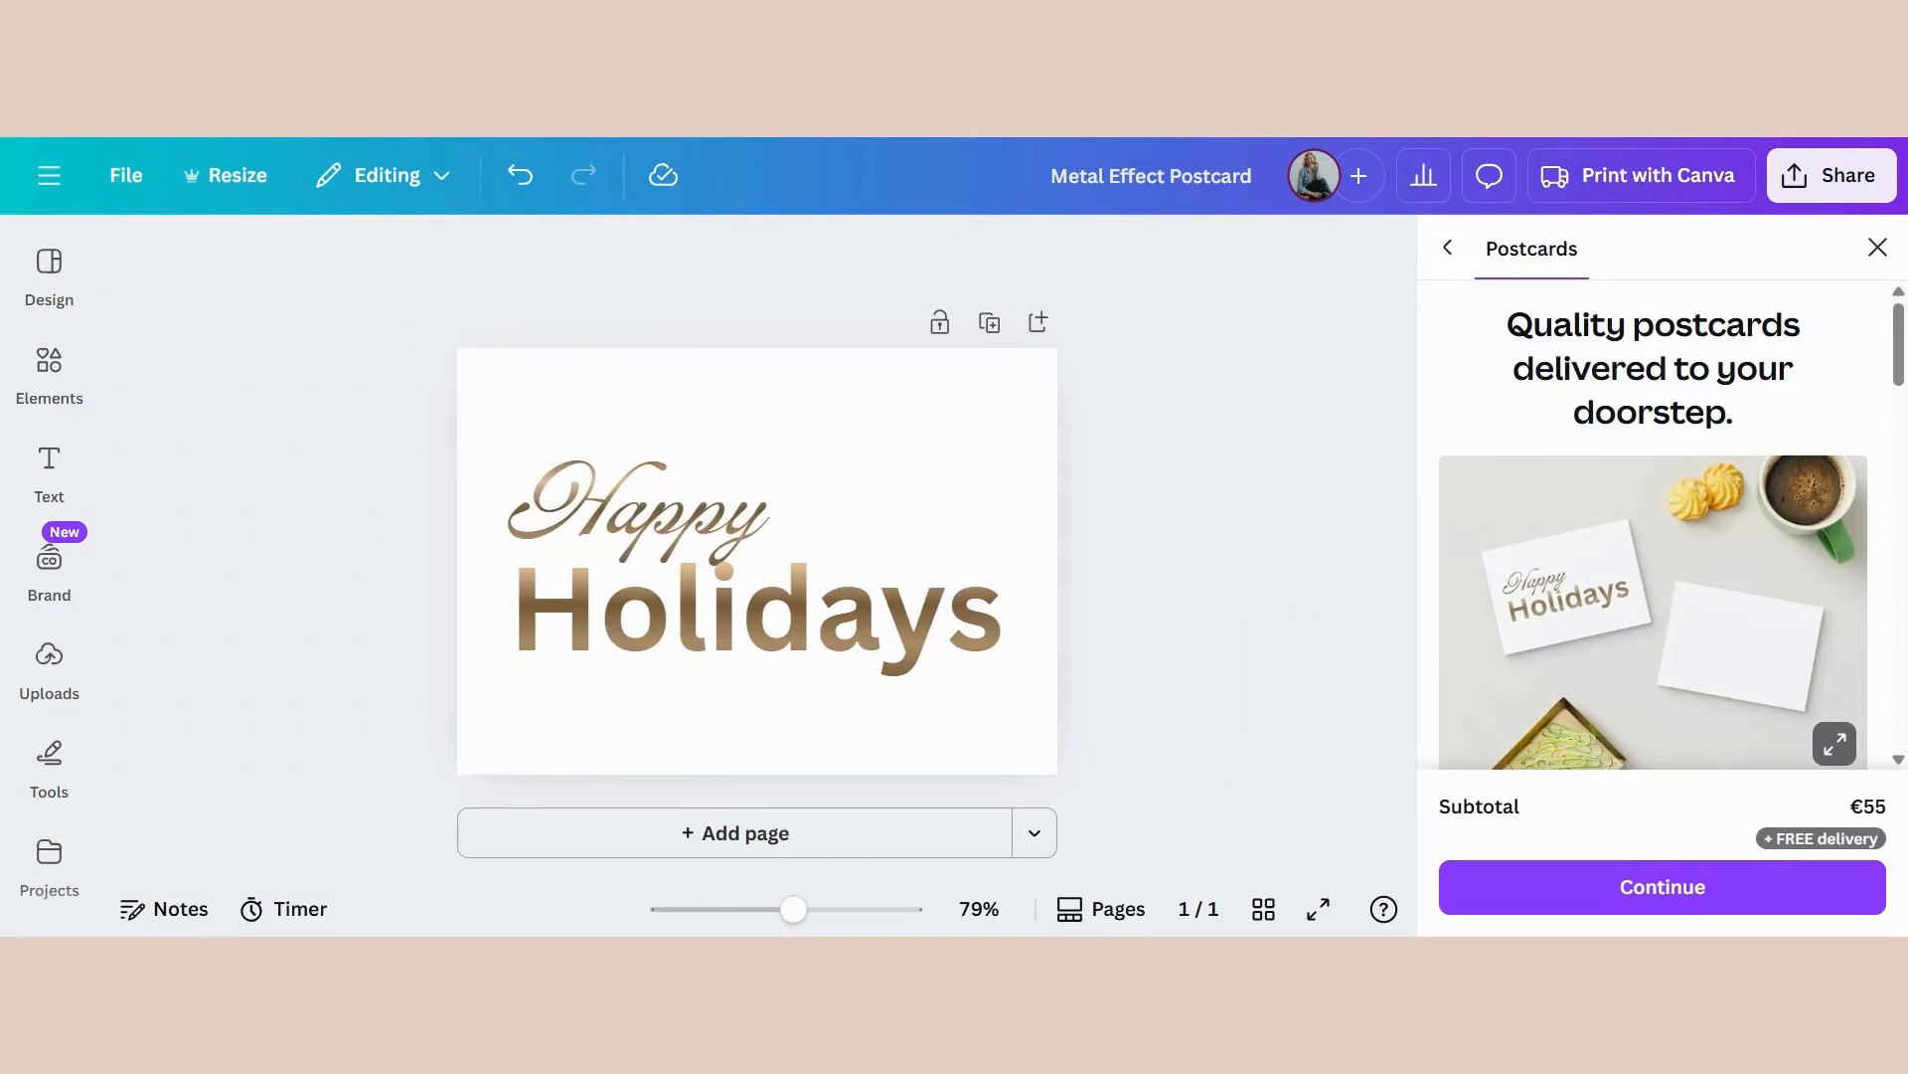
Step: Apply the Shadow text effect to "Holidays"
left_click(930, 623)
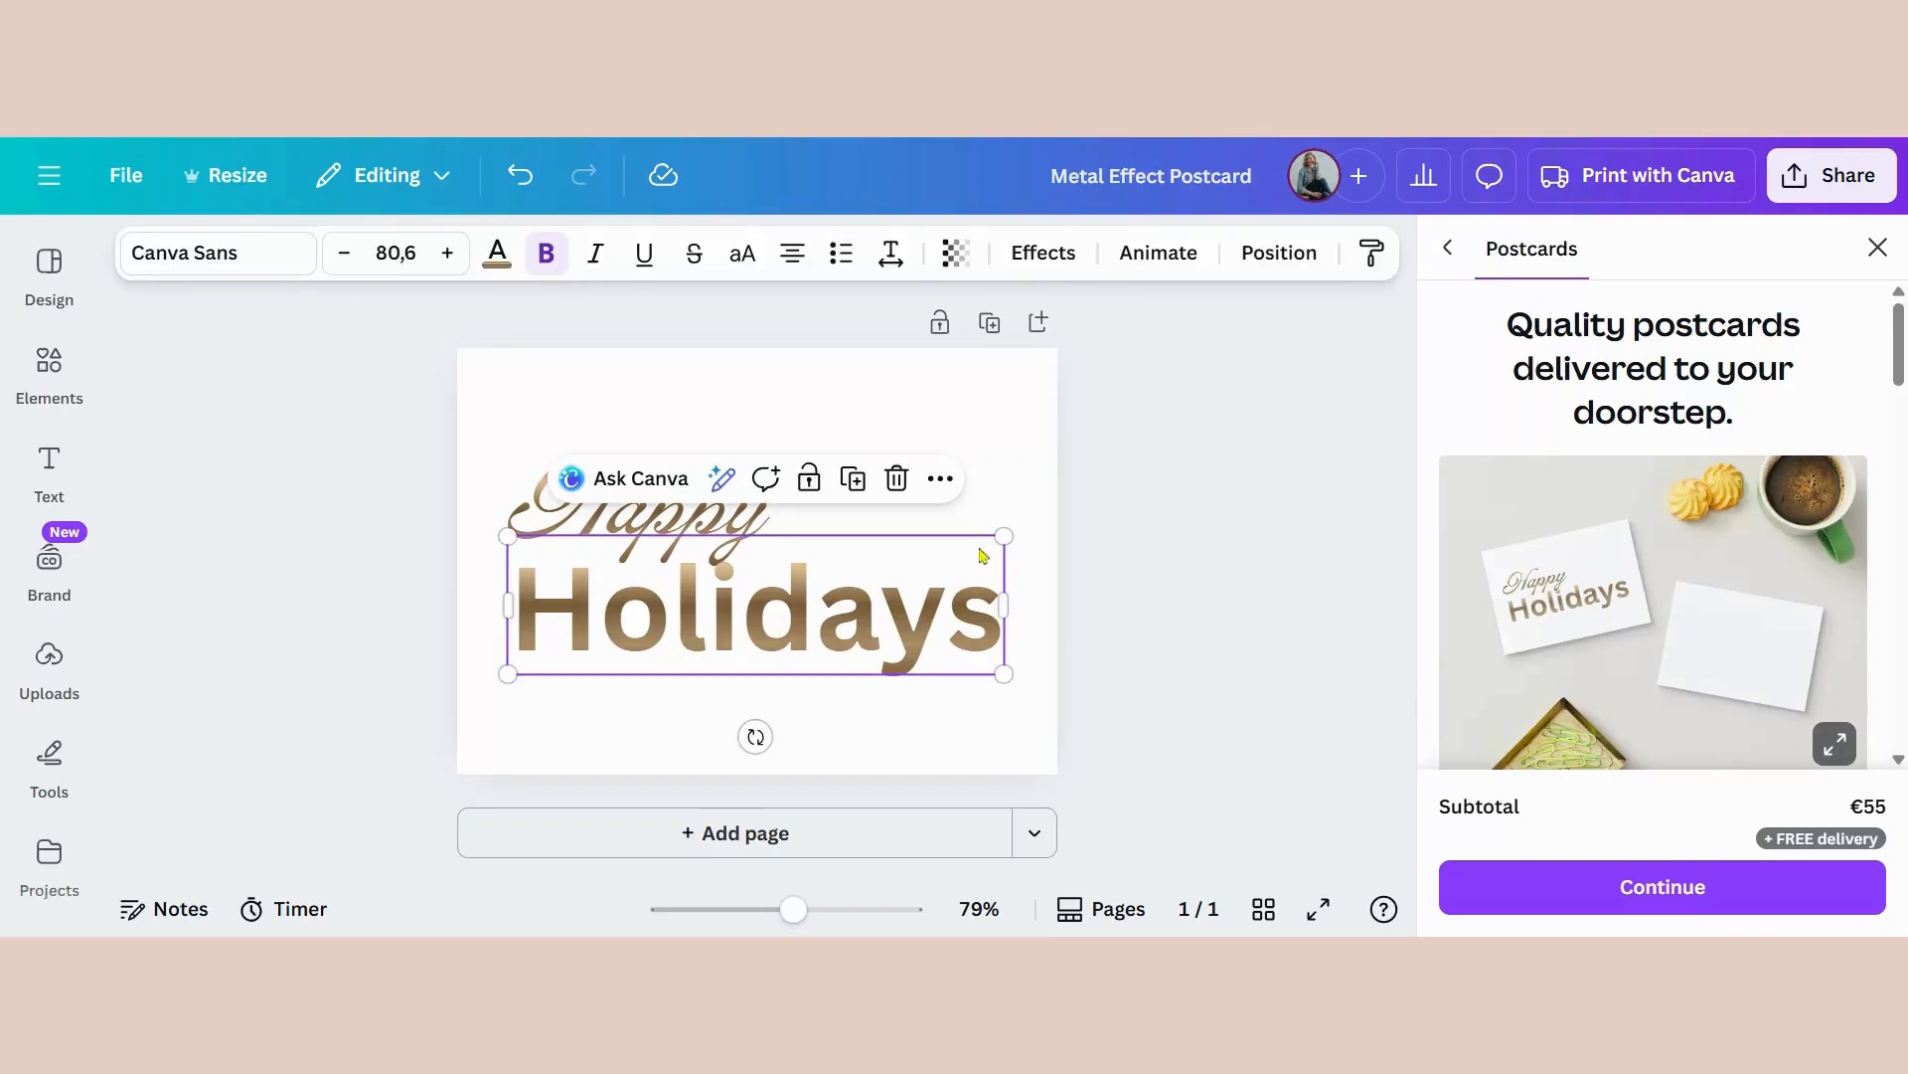
left_click(1045, 254)
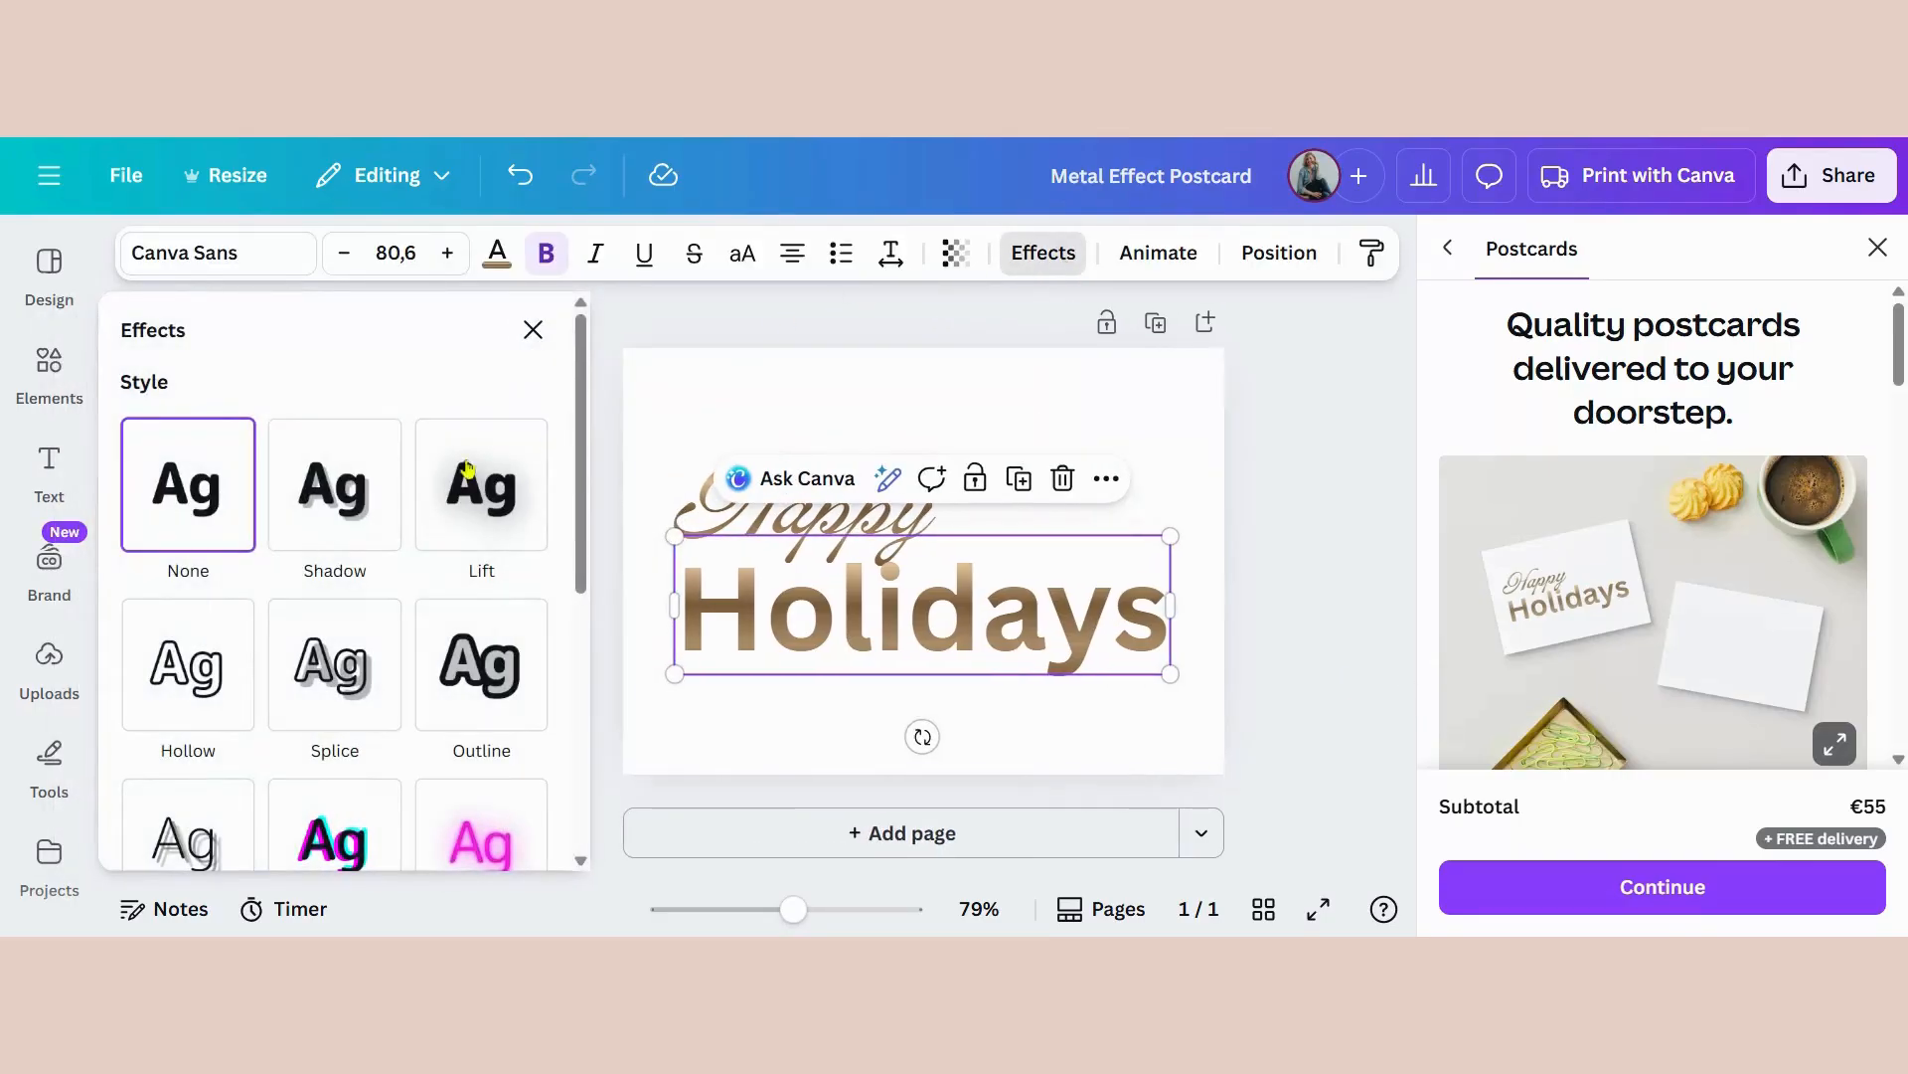
left_click(318, 509)
Step: Try light grey, yellow and light green as the shadow colour of "Holidays"
scroll(403, 552, "down", 4)
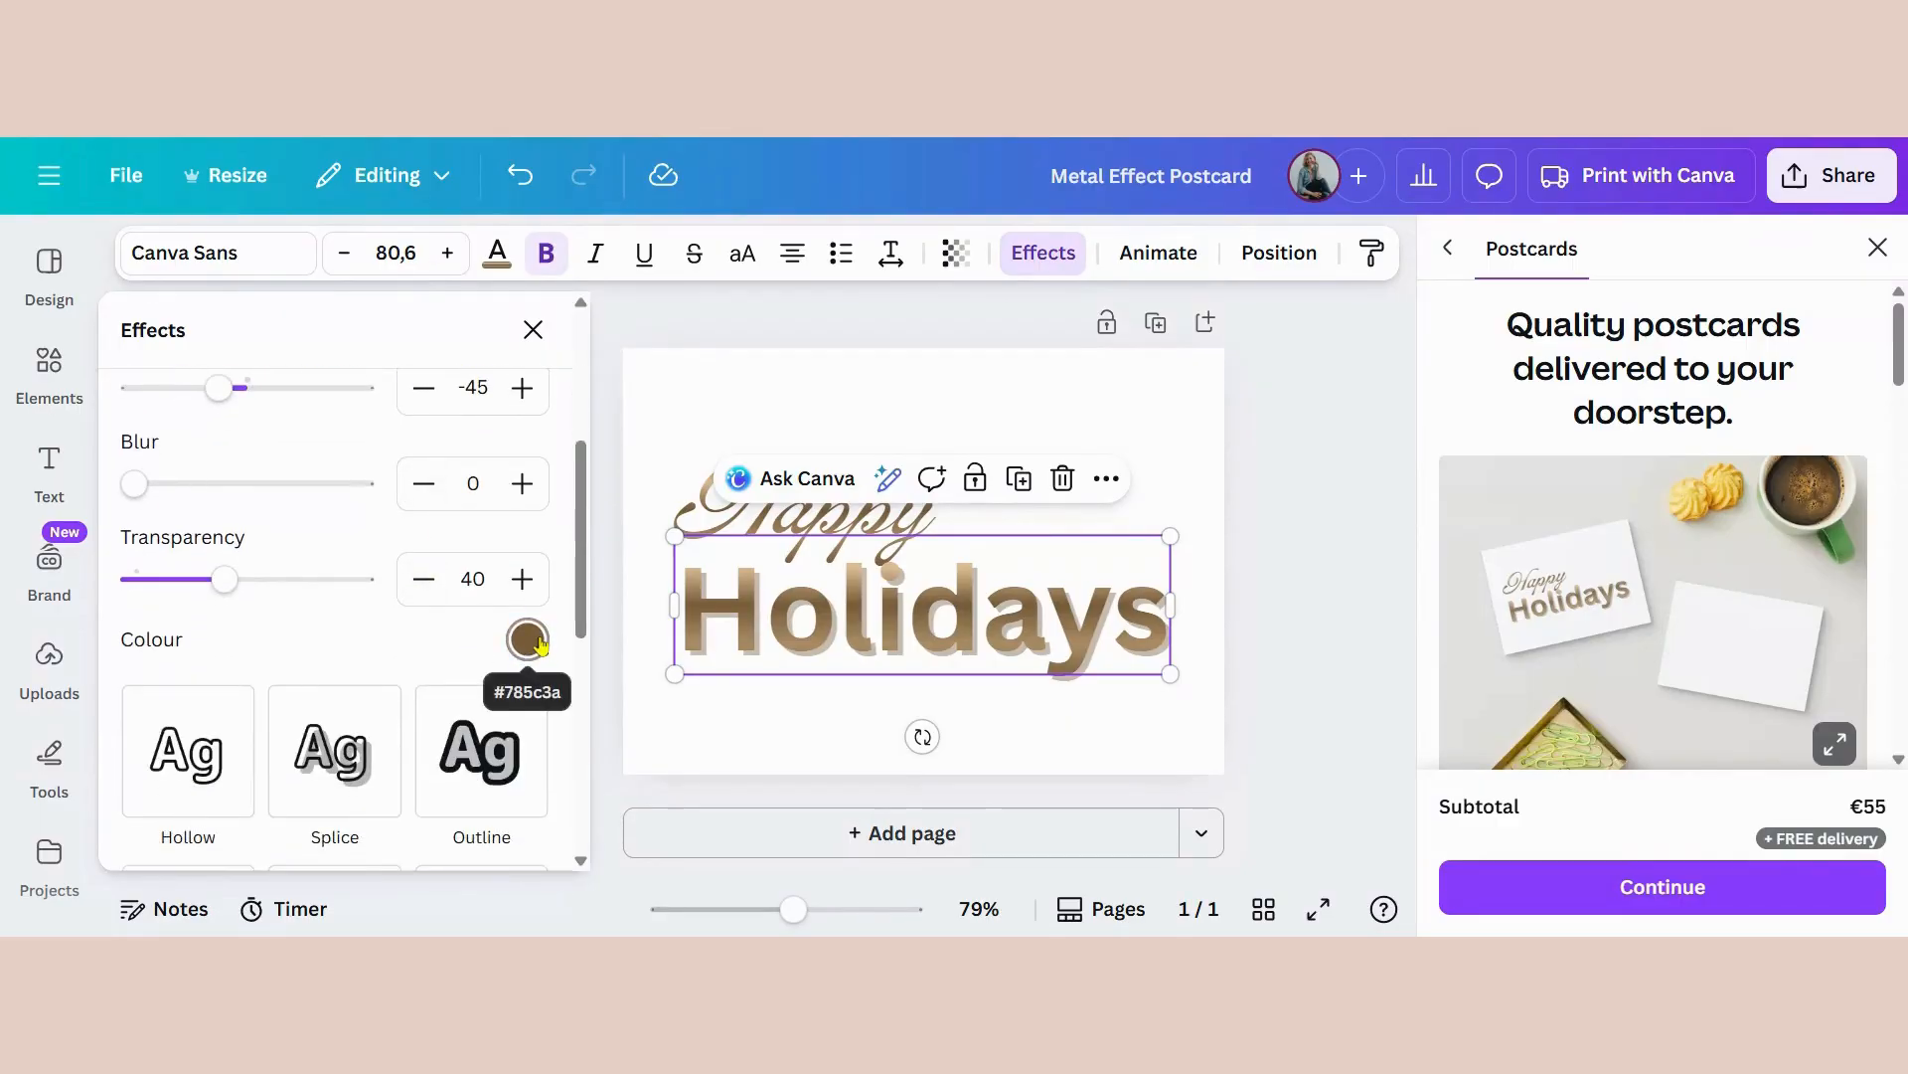
left_click(537, 643)
scroll(447, 511, "down", 8)
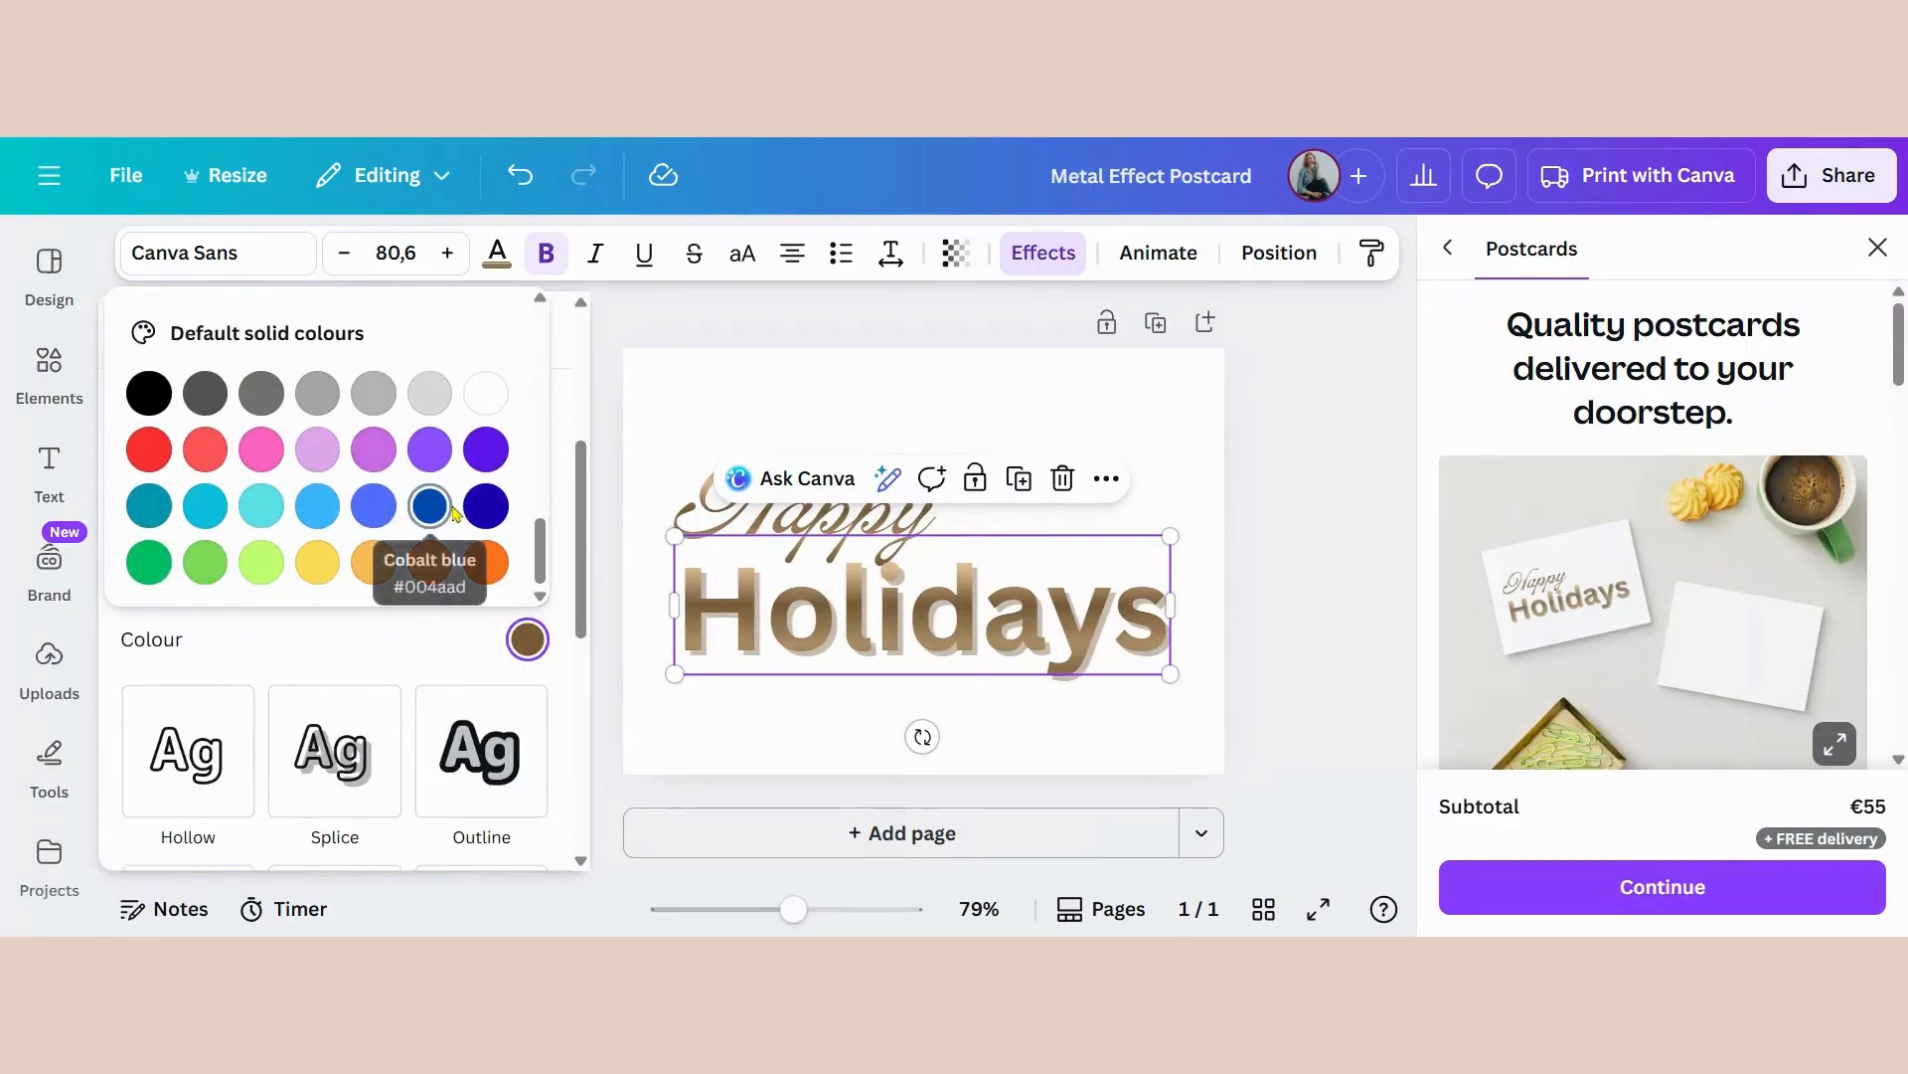
left_click(429, 393)
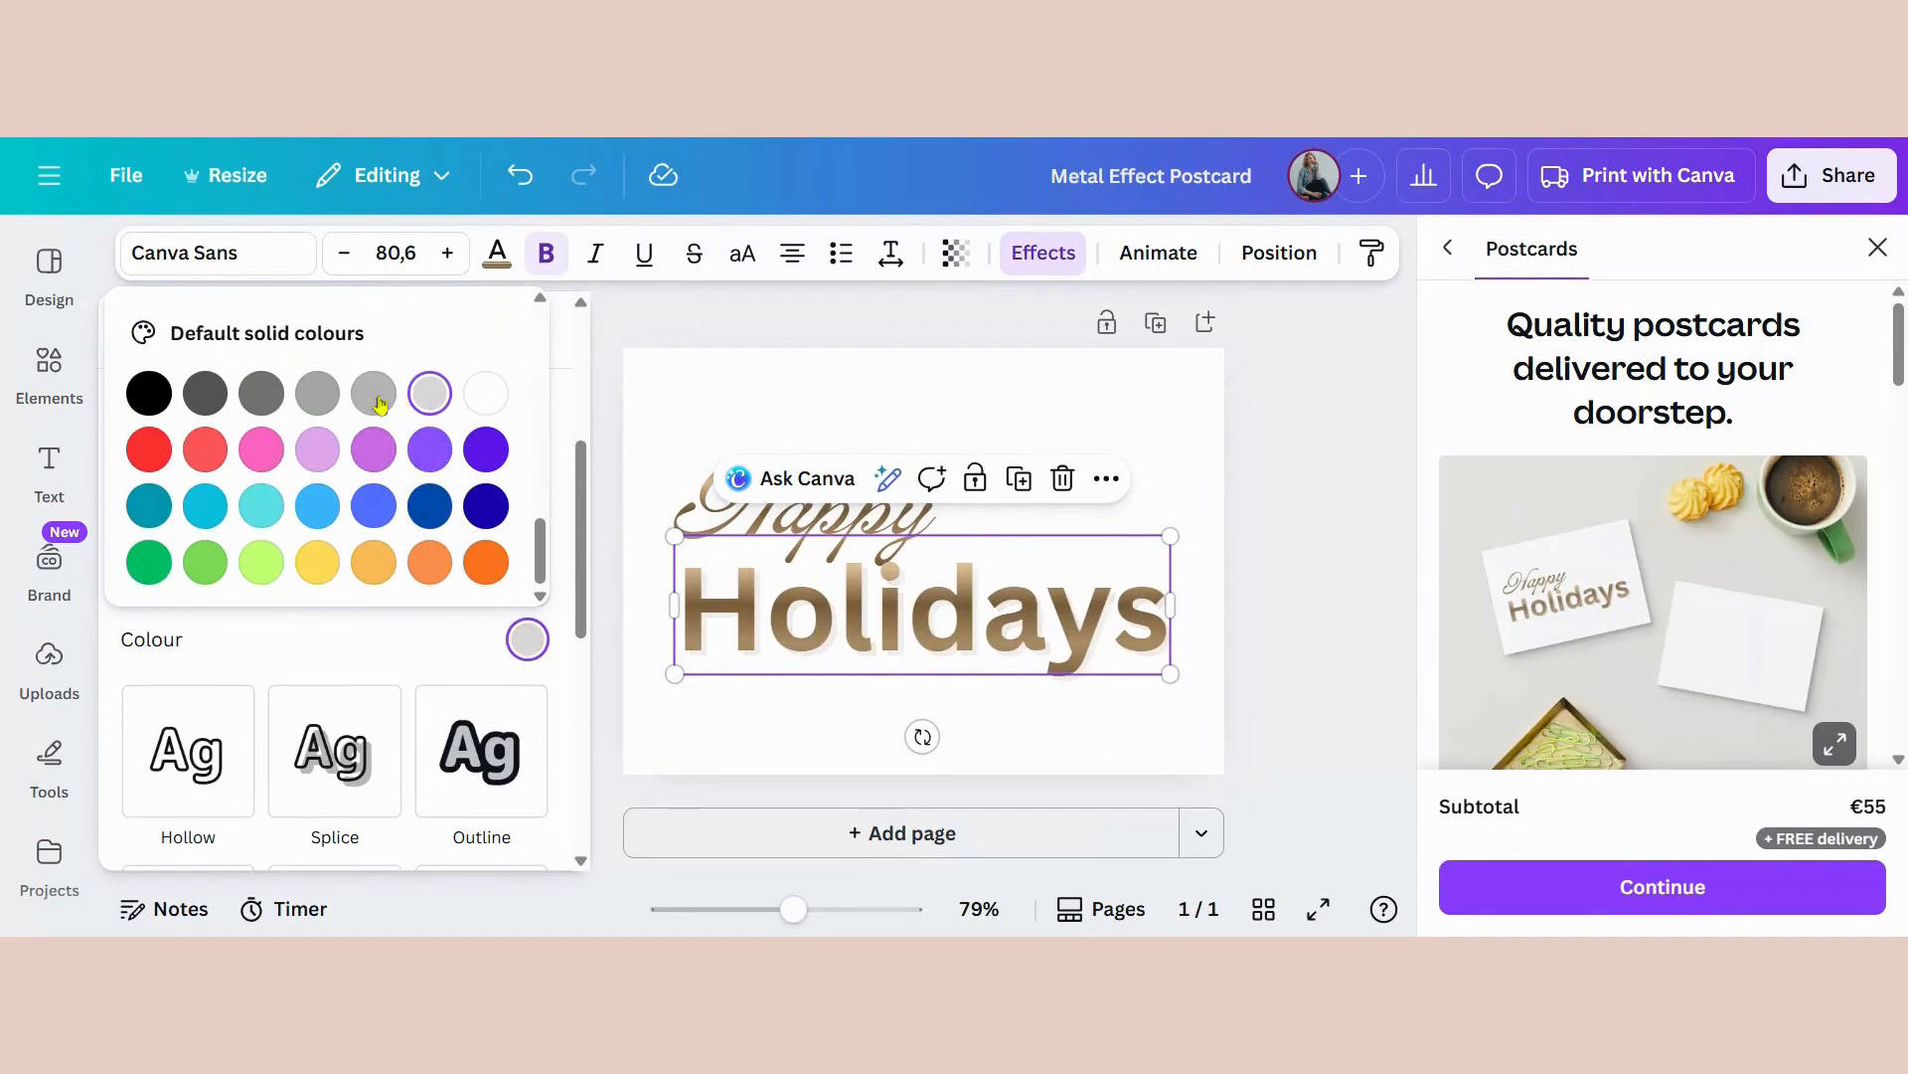
left_click(317, 562)
left_click(205, 561)
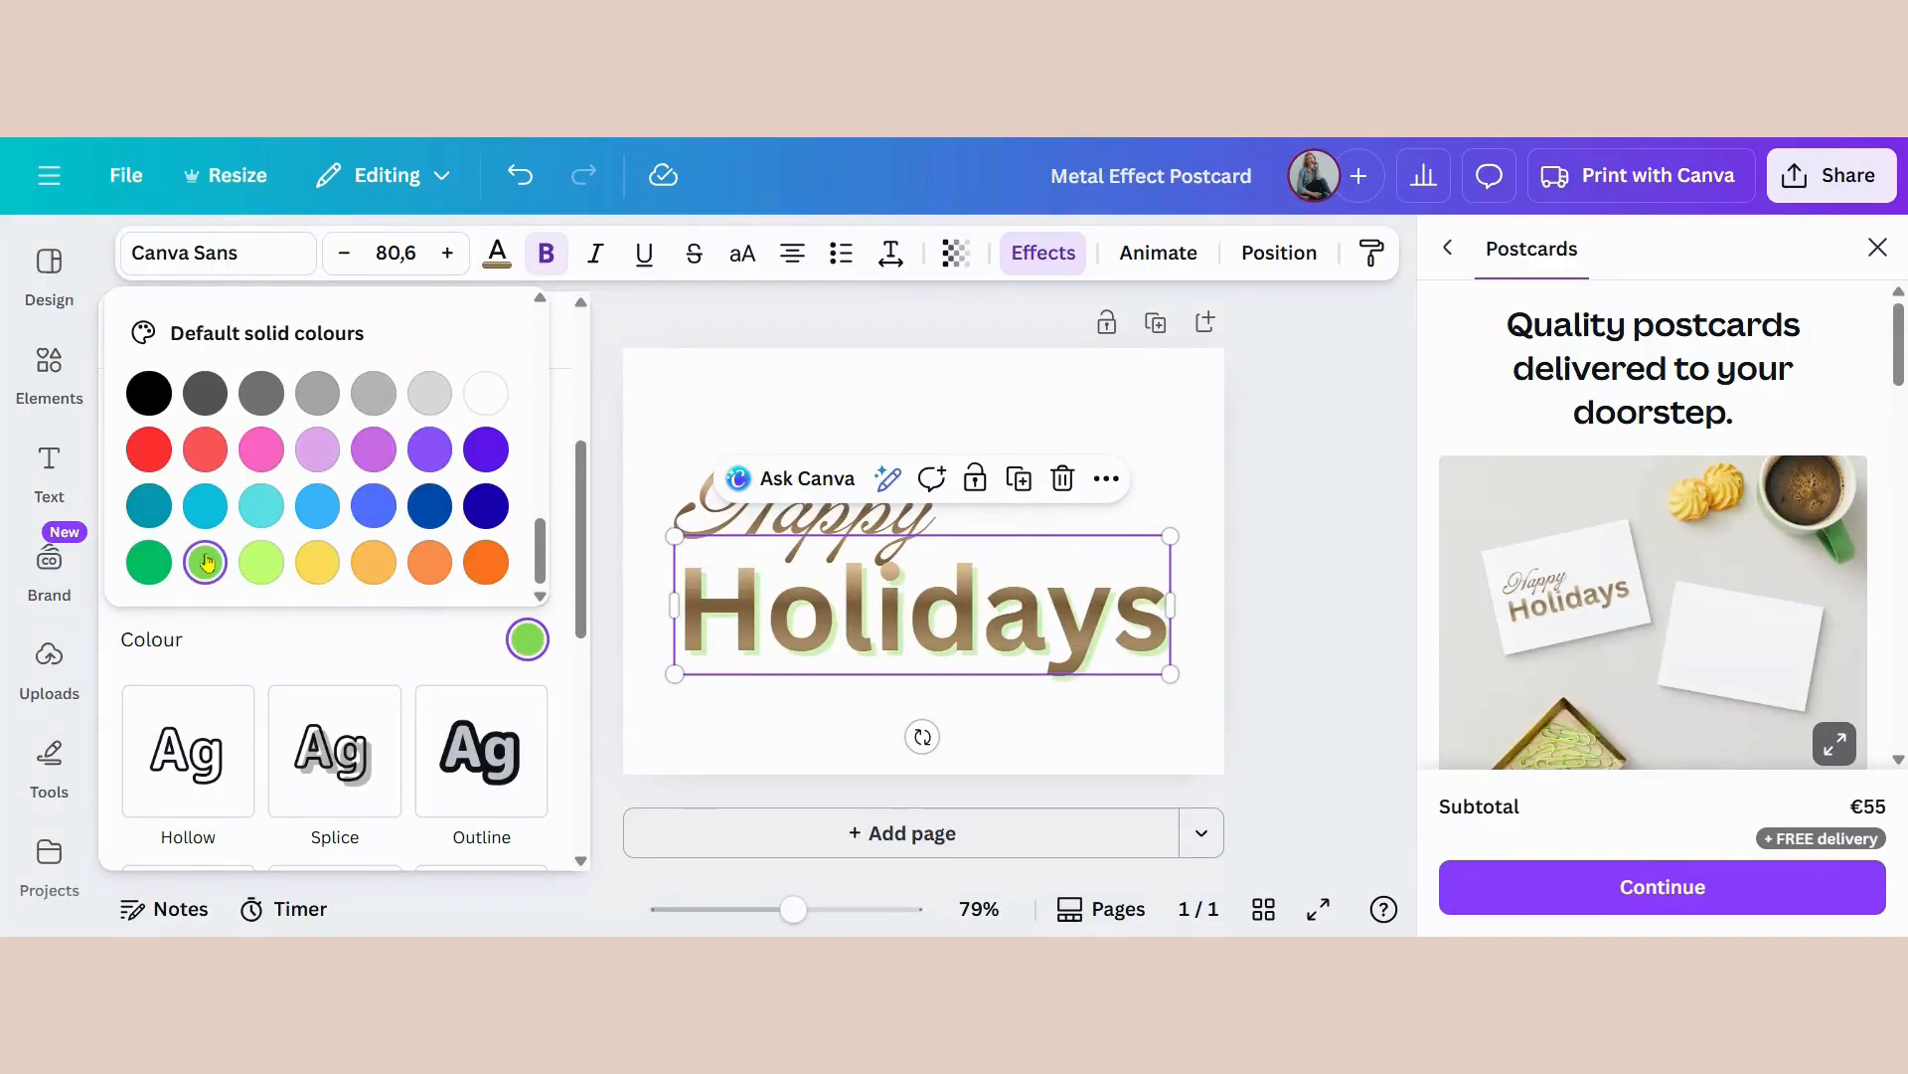
Step: Try a "Holidays" shadow with offset 47, direction -23, blur 0 and lower transparency
scroll(333, 475, "up", 2)
scroll(360, 474, "down", 2)
left_click_drag(581, 507, 578, 390)
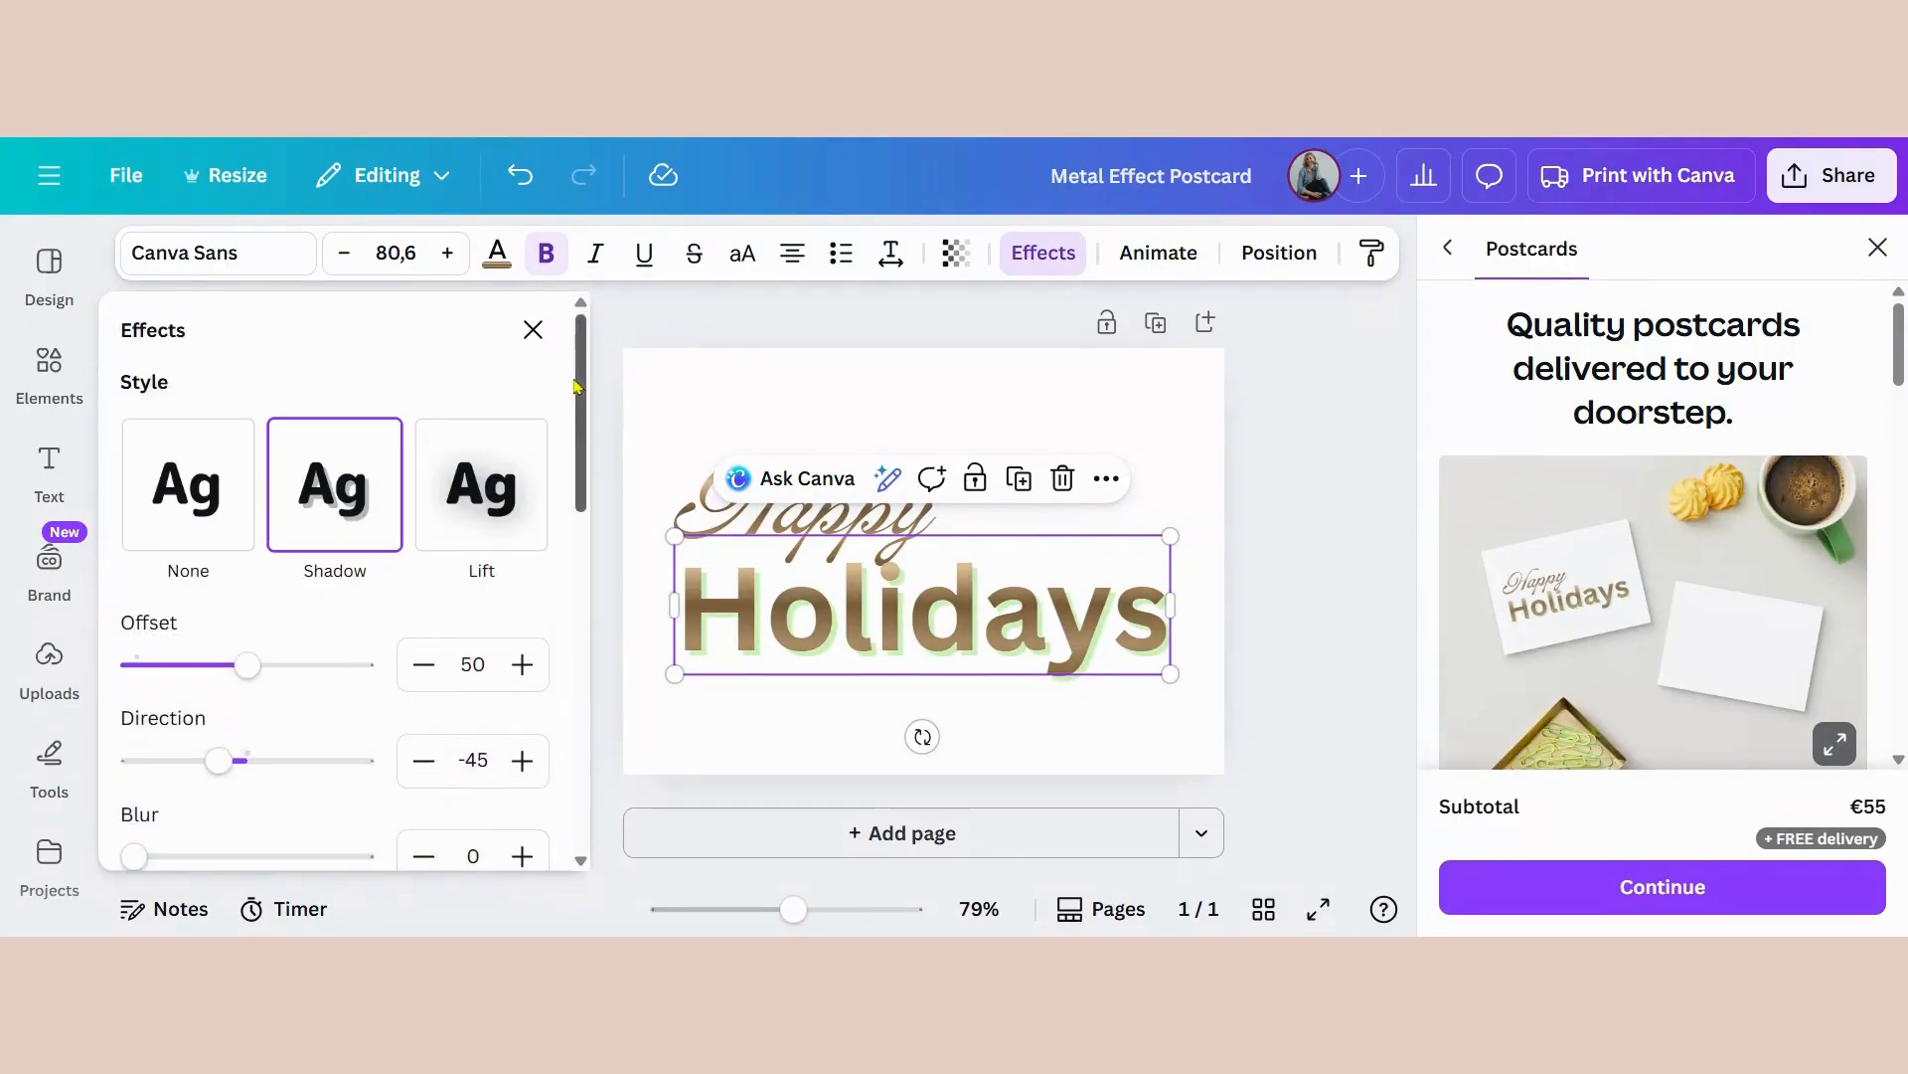
mouse_move(248, 665)
left_mouse_down()
mouse_move(357, 667)
mouse_move(240, 666)
left_mouse_up()
mouse_move(218, 762)
left_mouse_down()
mouse_move(119, 764)
mouse_move(365, 771)
mouse_move(235, 776)
left_mouse_up()
scroll(289, 775, "down", 3)
mouse_move(149, 622)
left_mouse_down()
mouse_move(338, 608)
mouse_move(131, 610)
left_mouse_up()
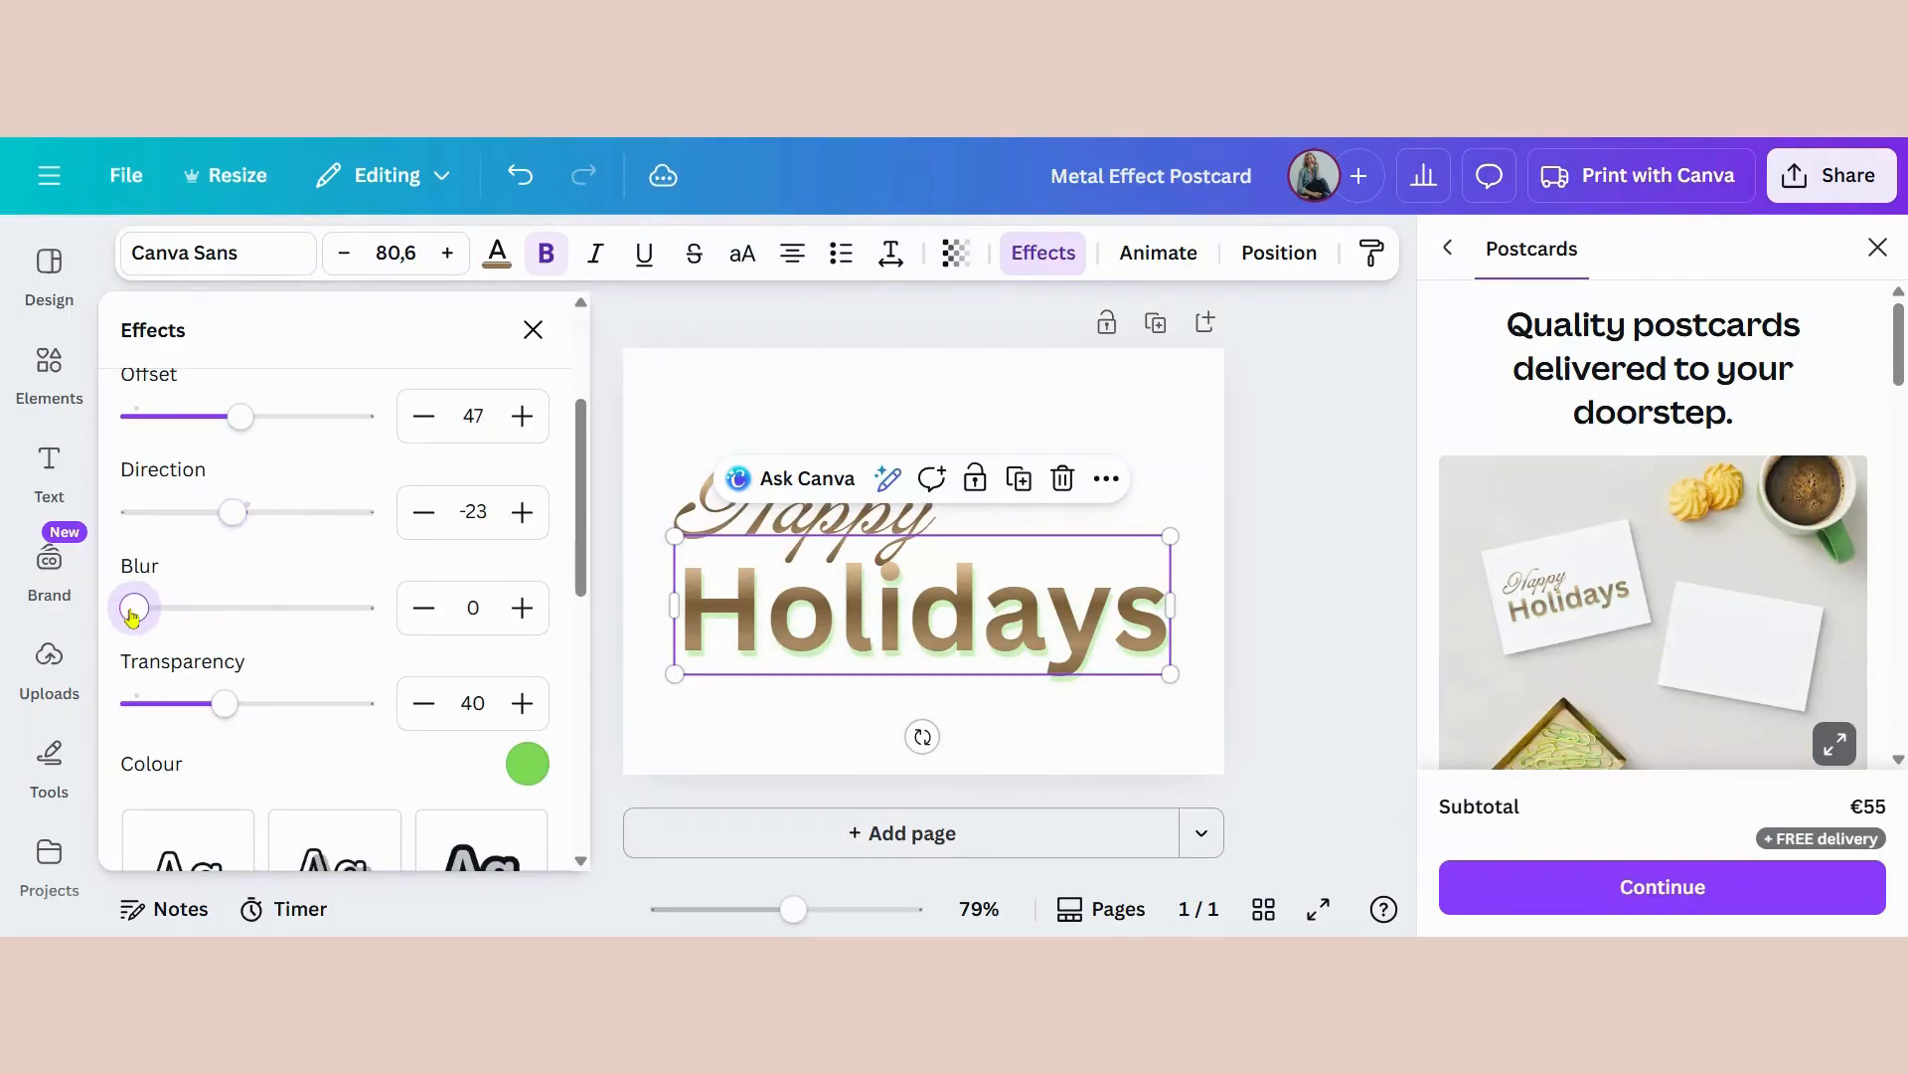
left_click_drag(239, 720, 176, 716)
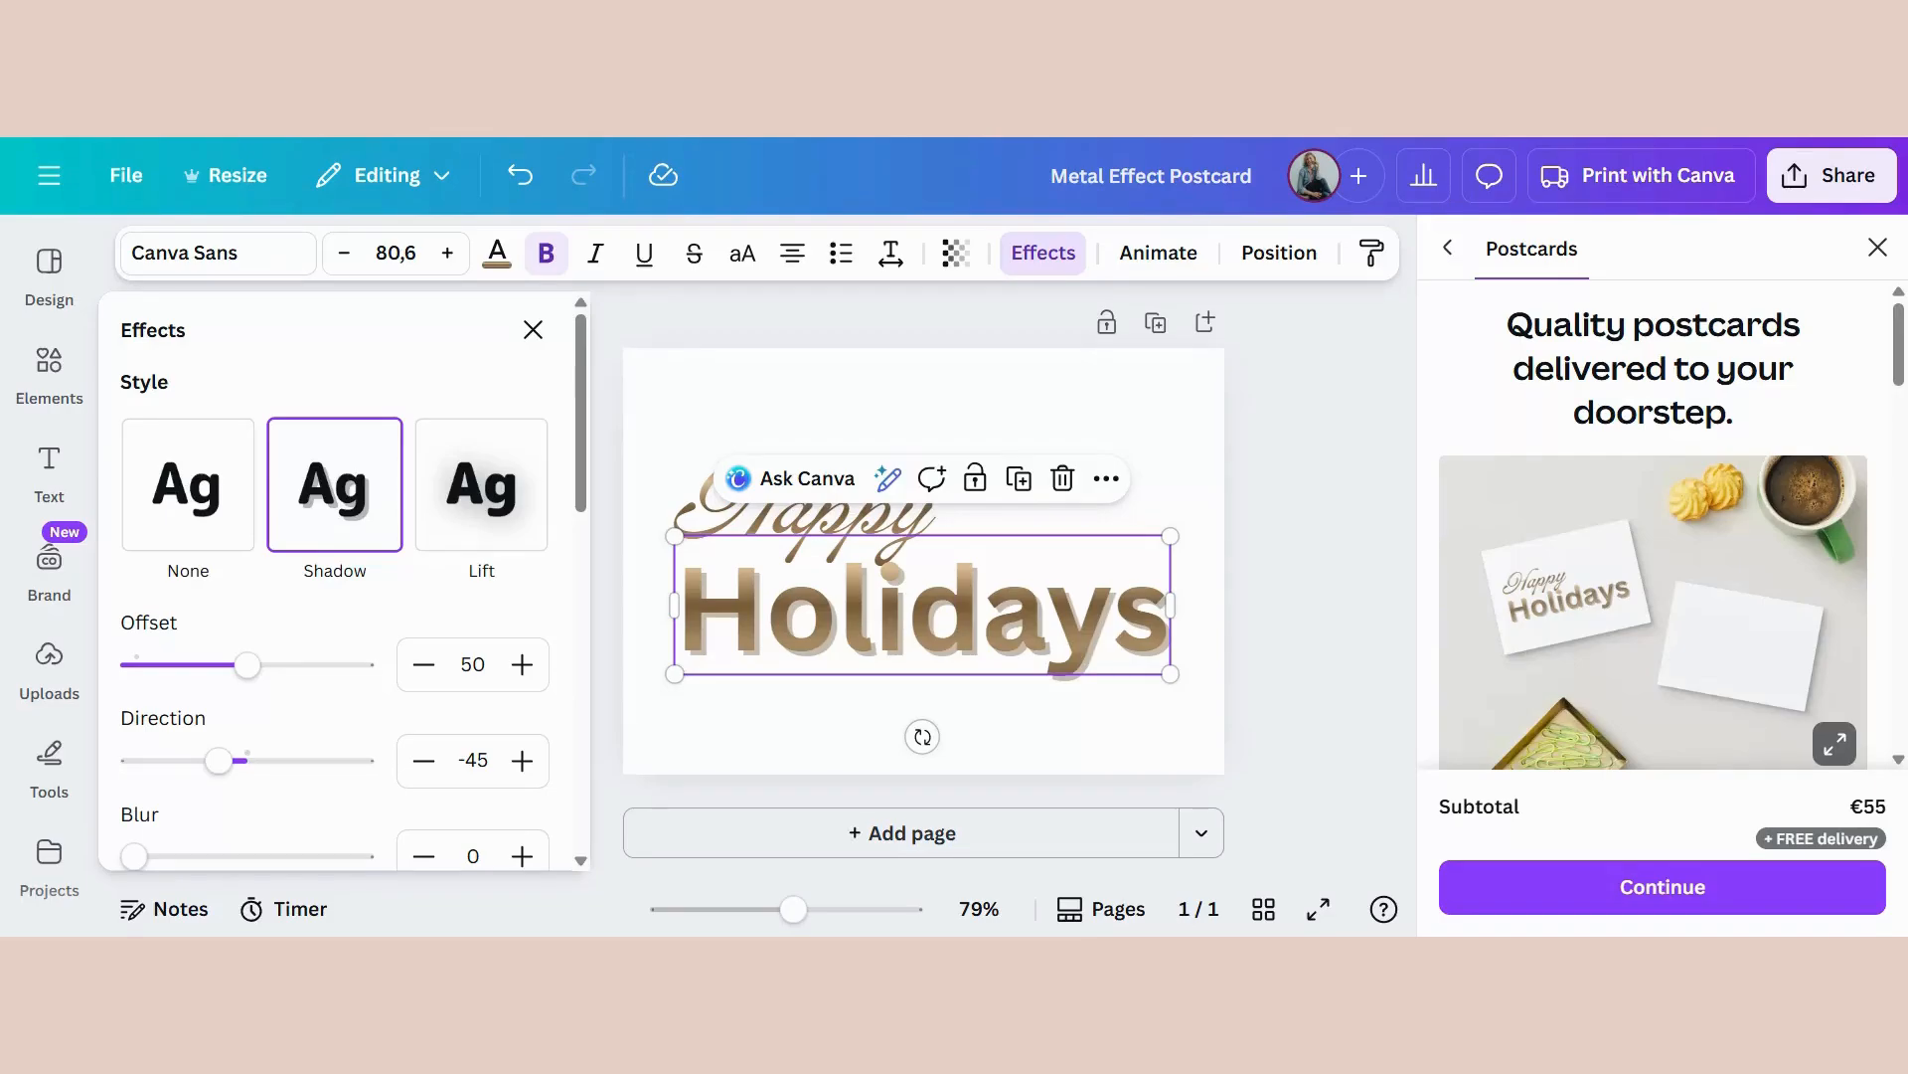
Step: Switch the "Holidays" text effect to Lift
left_click(516, 505)
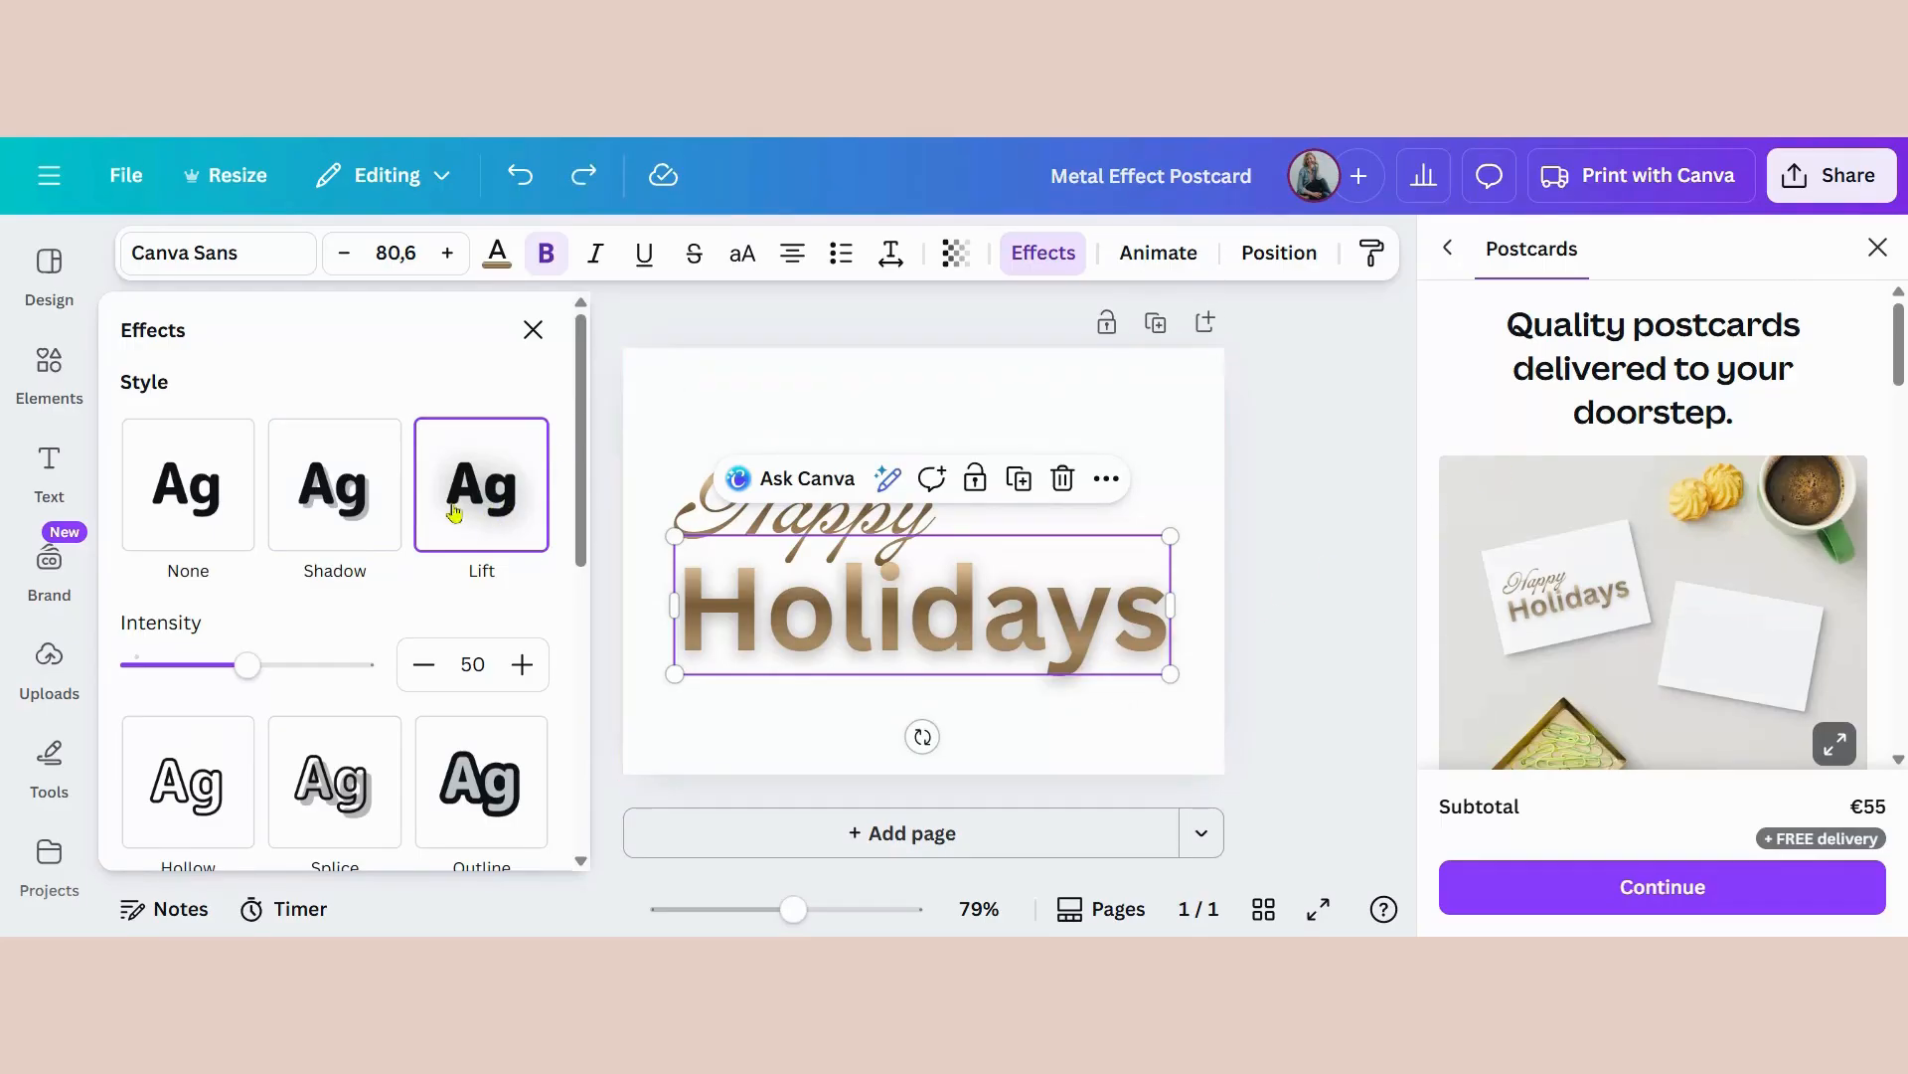
Step: Remove the text effect from "Holidays" and place a duplicate of the text above "Happy"
left_click(197, 516)
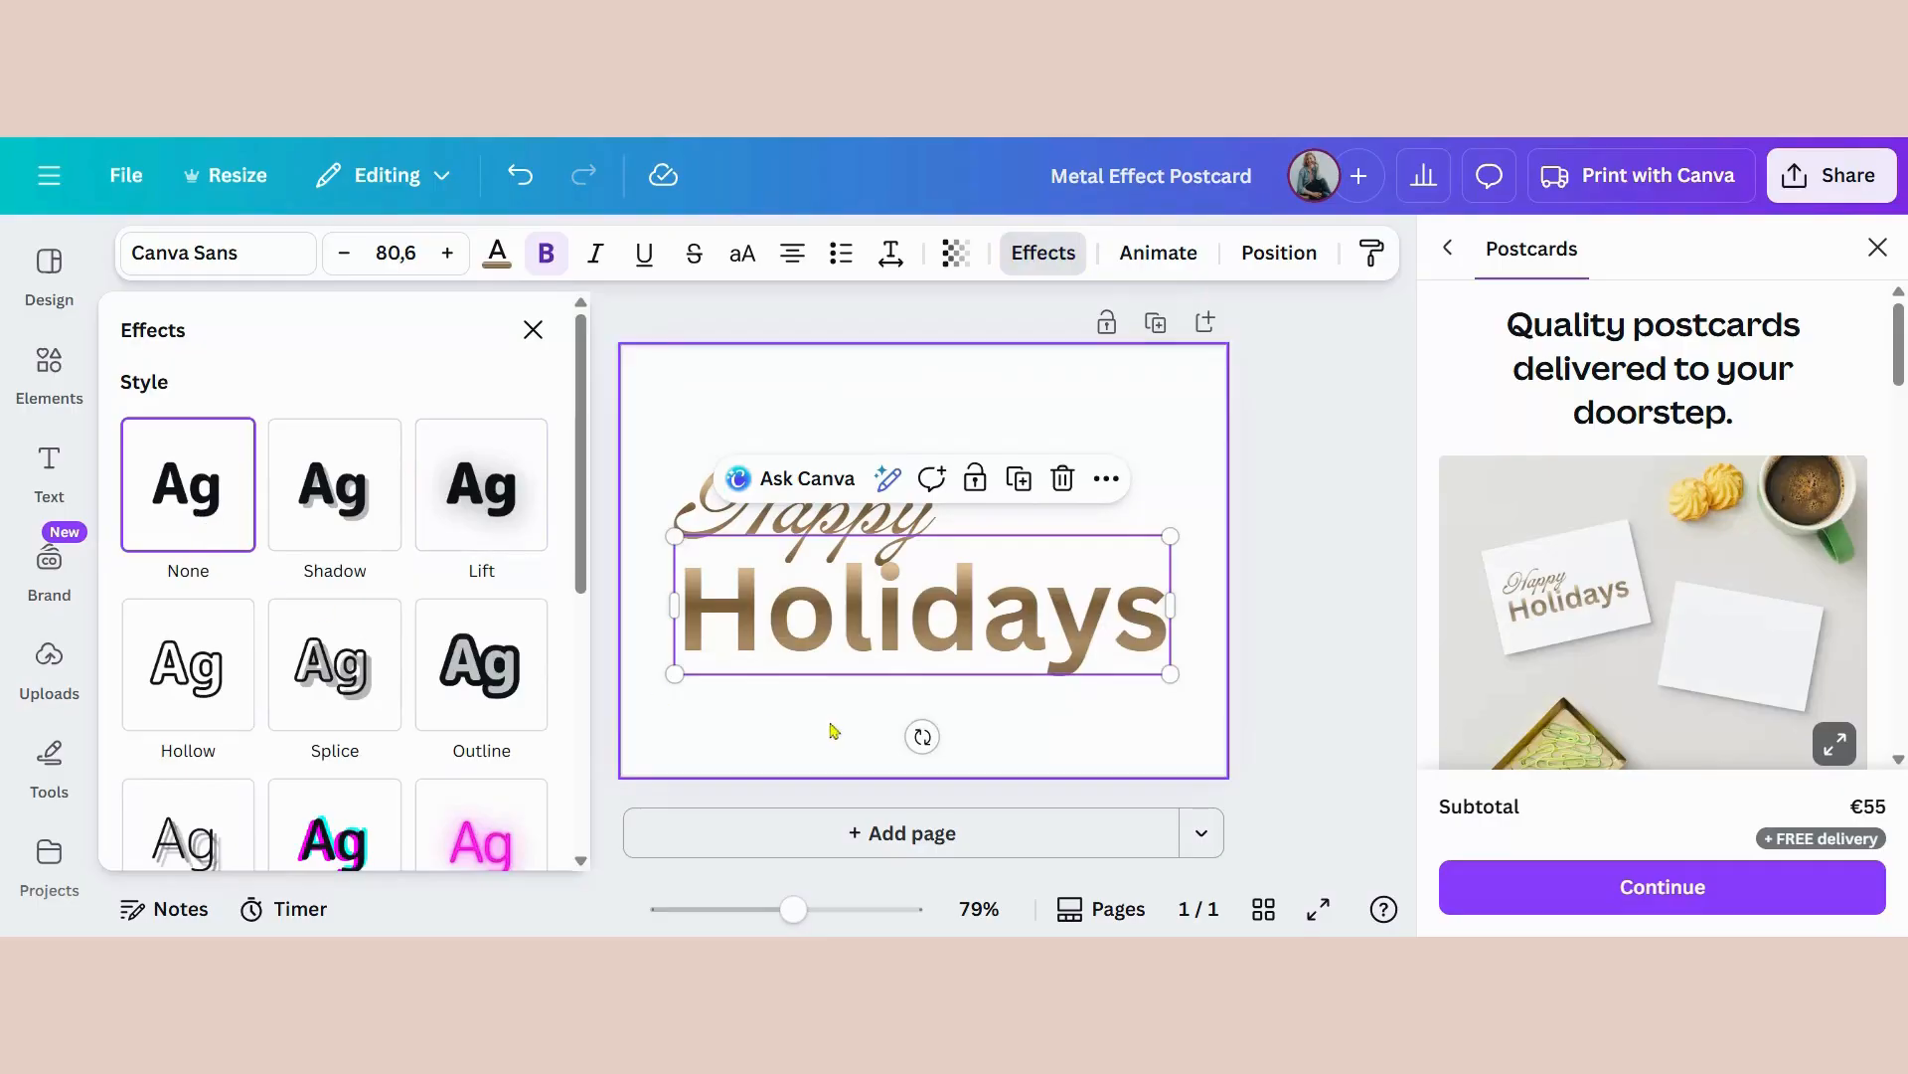
left_click(1018, 479)
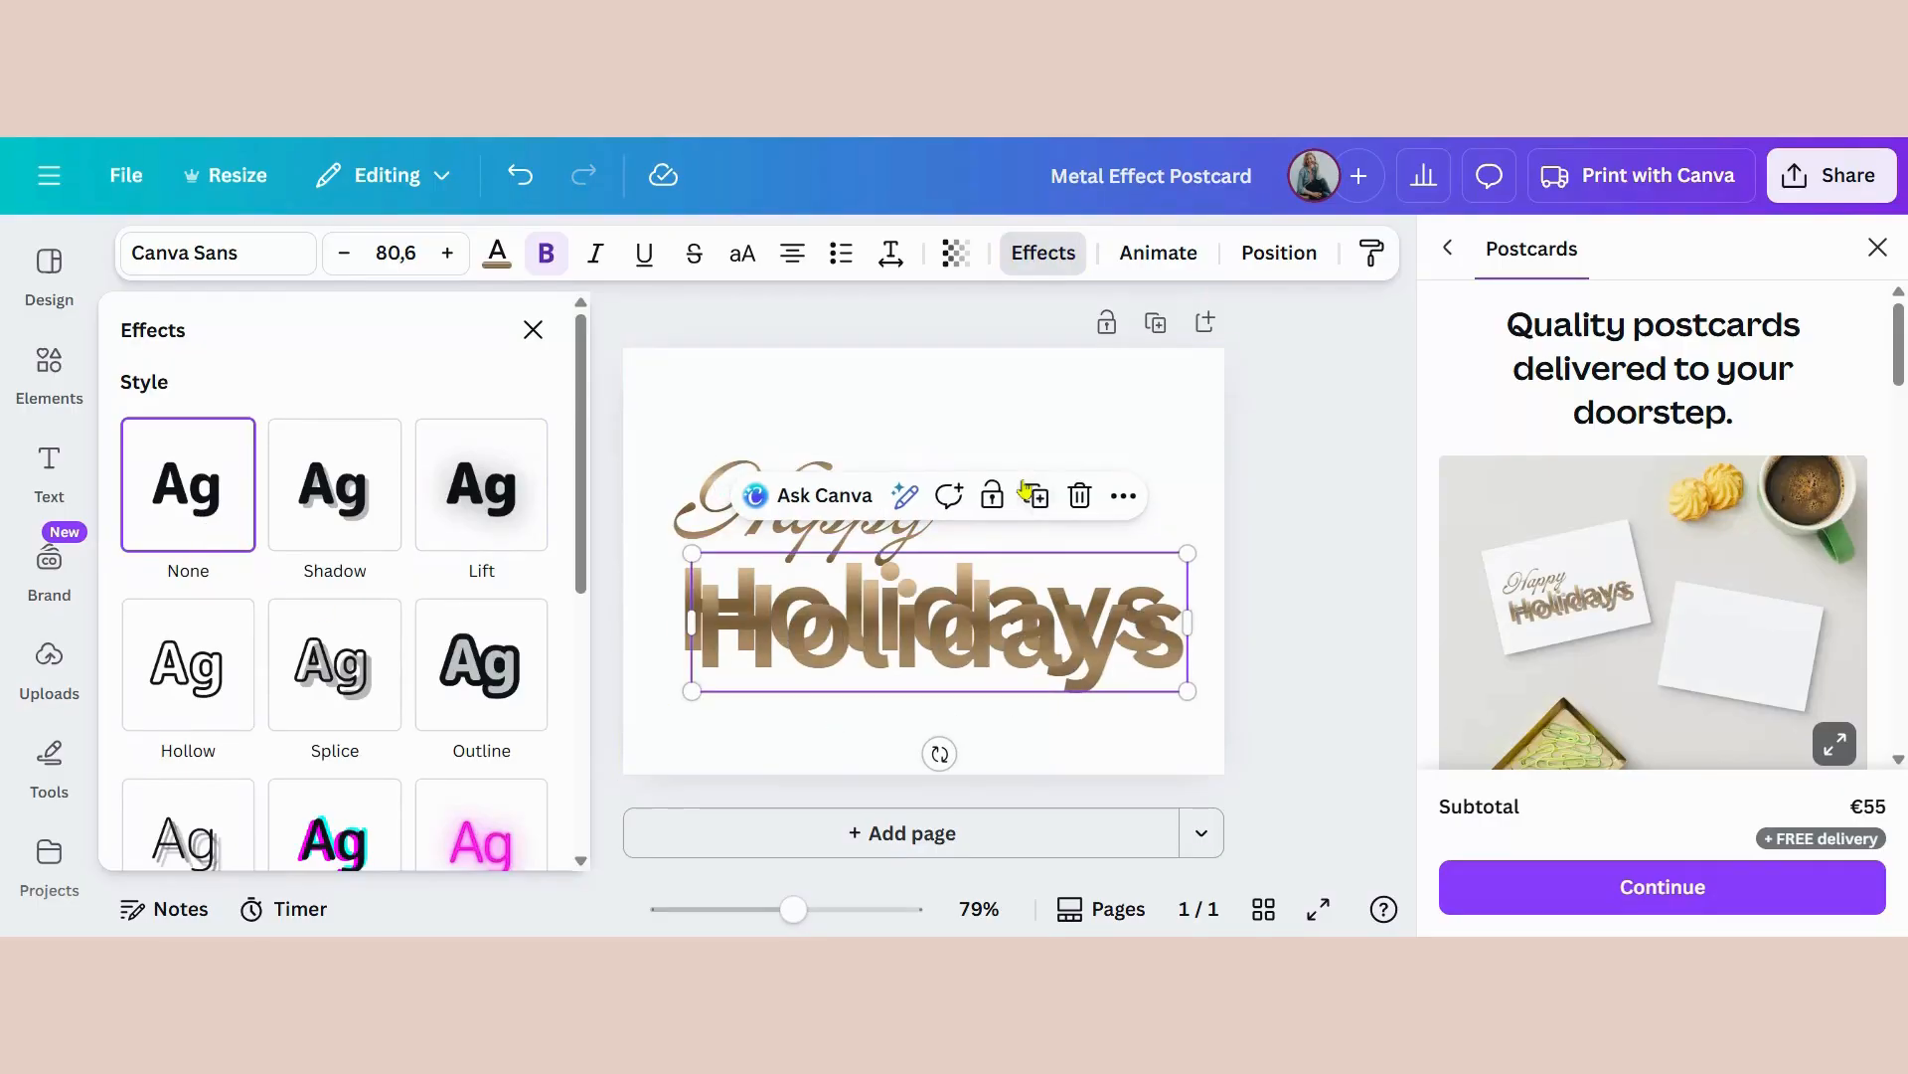
left_click_drag(1057, 644, 1049, 440)
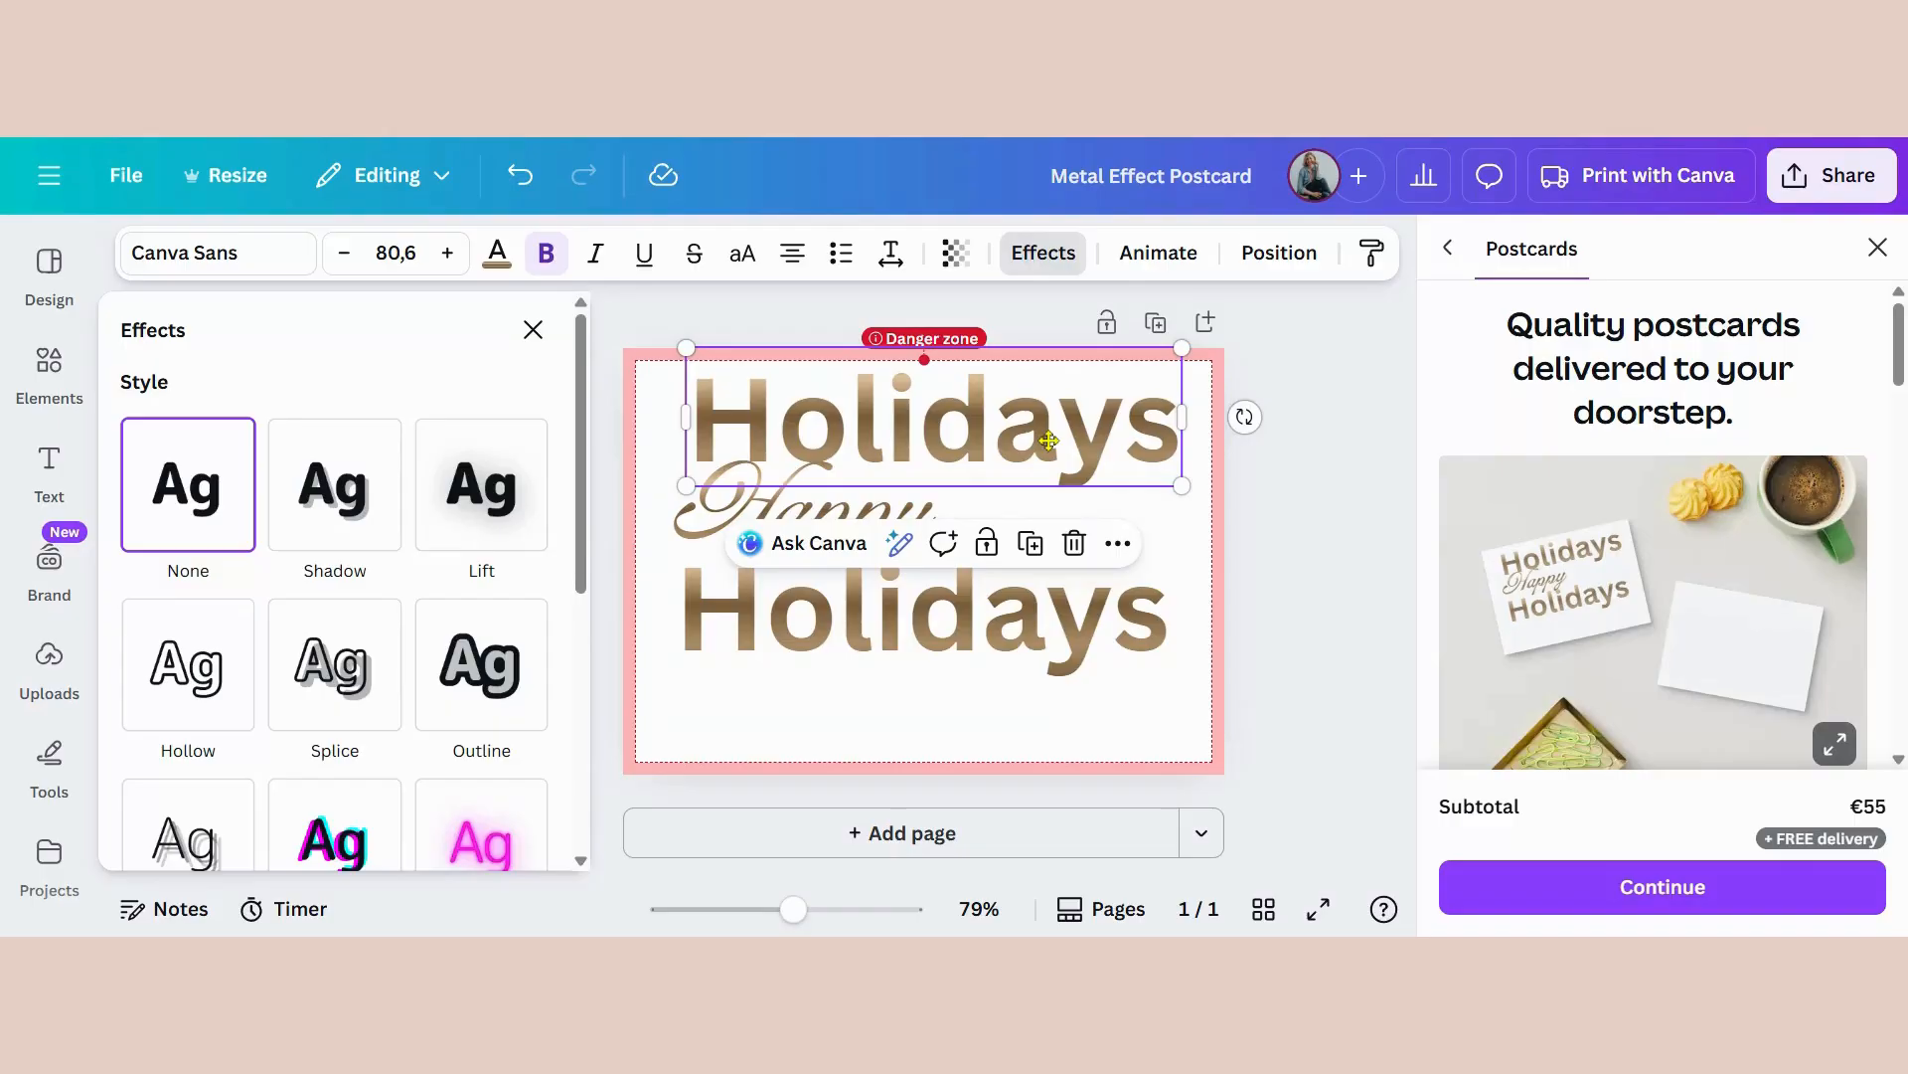
Step: Colour the duplicate "Holidays" text the grey from the MatchSetLove brand palette and set its transparency to 45
left_click(498, 255)
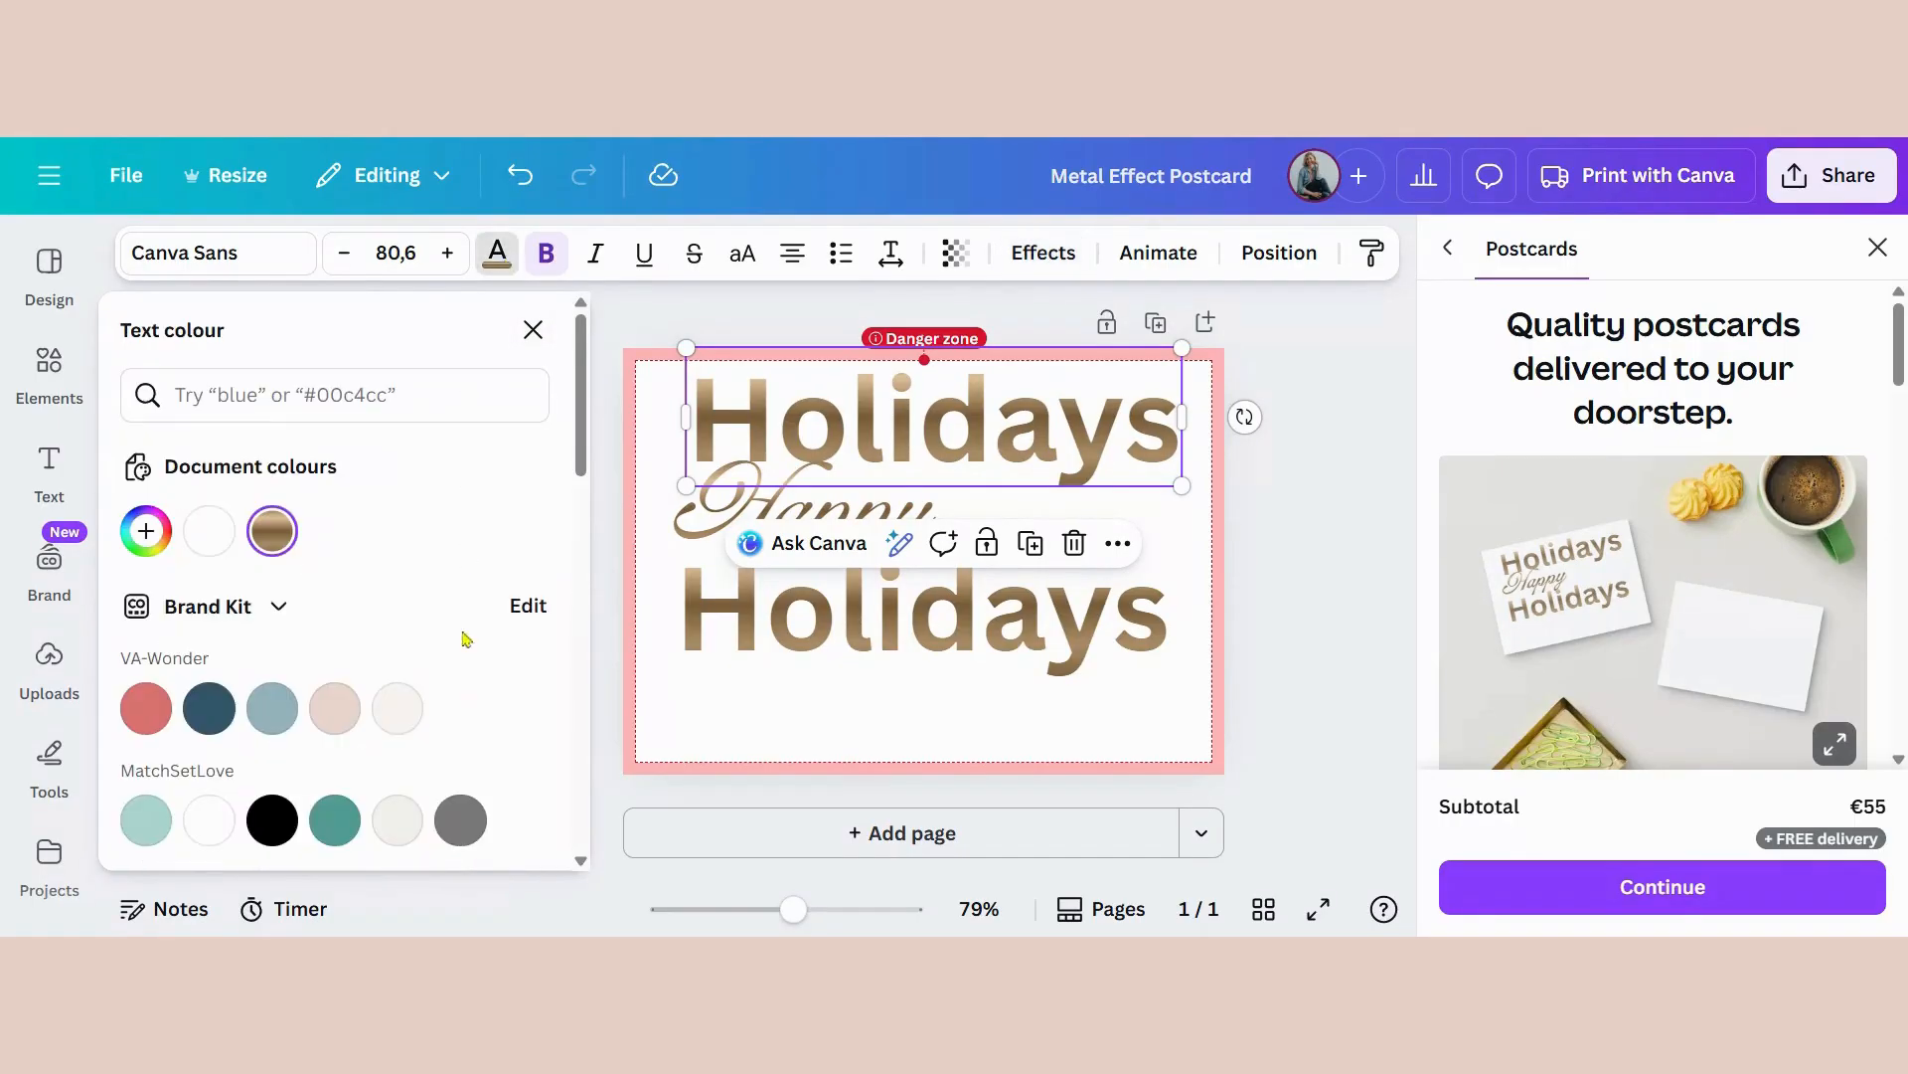
left_click(461, 817)
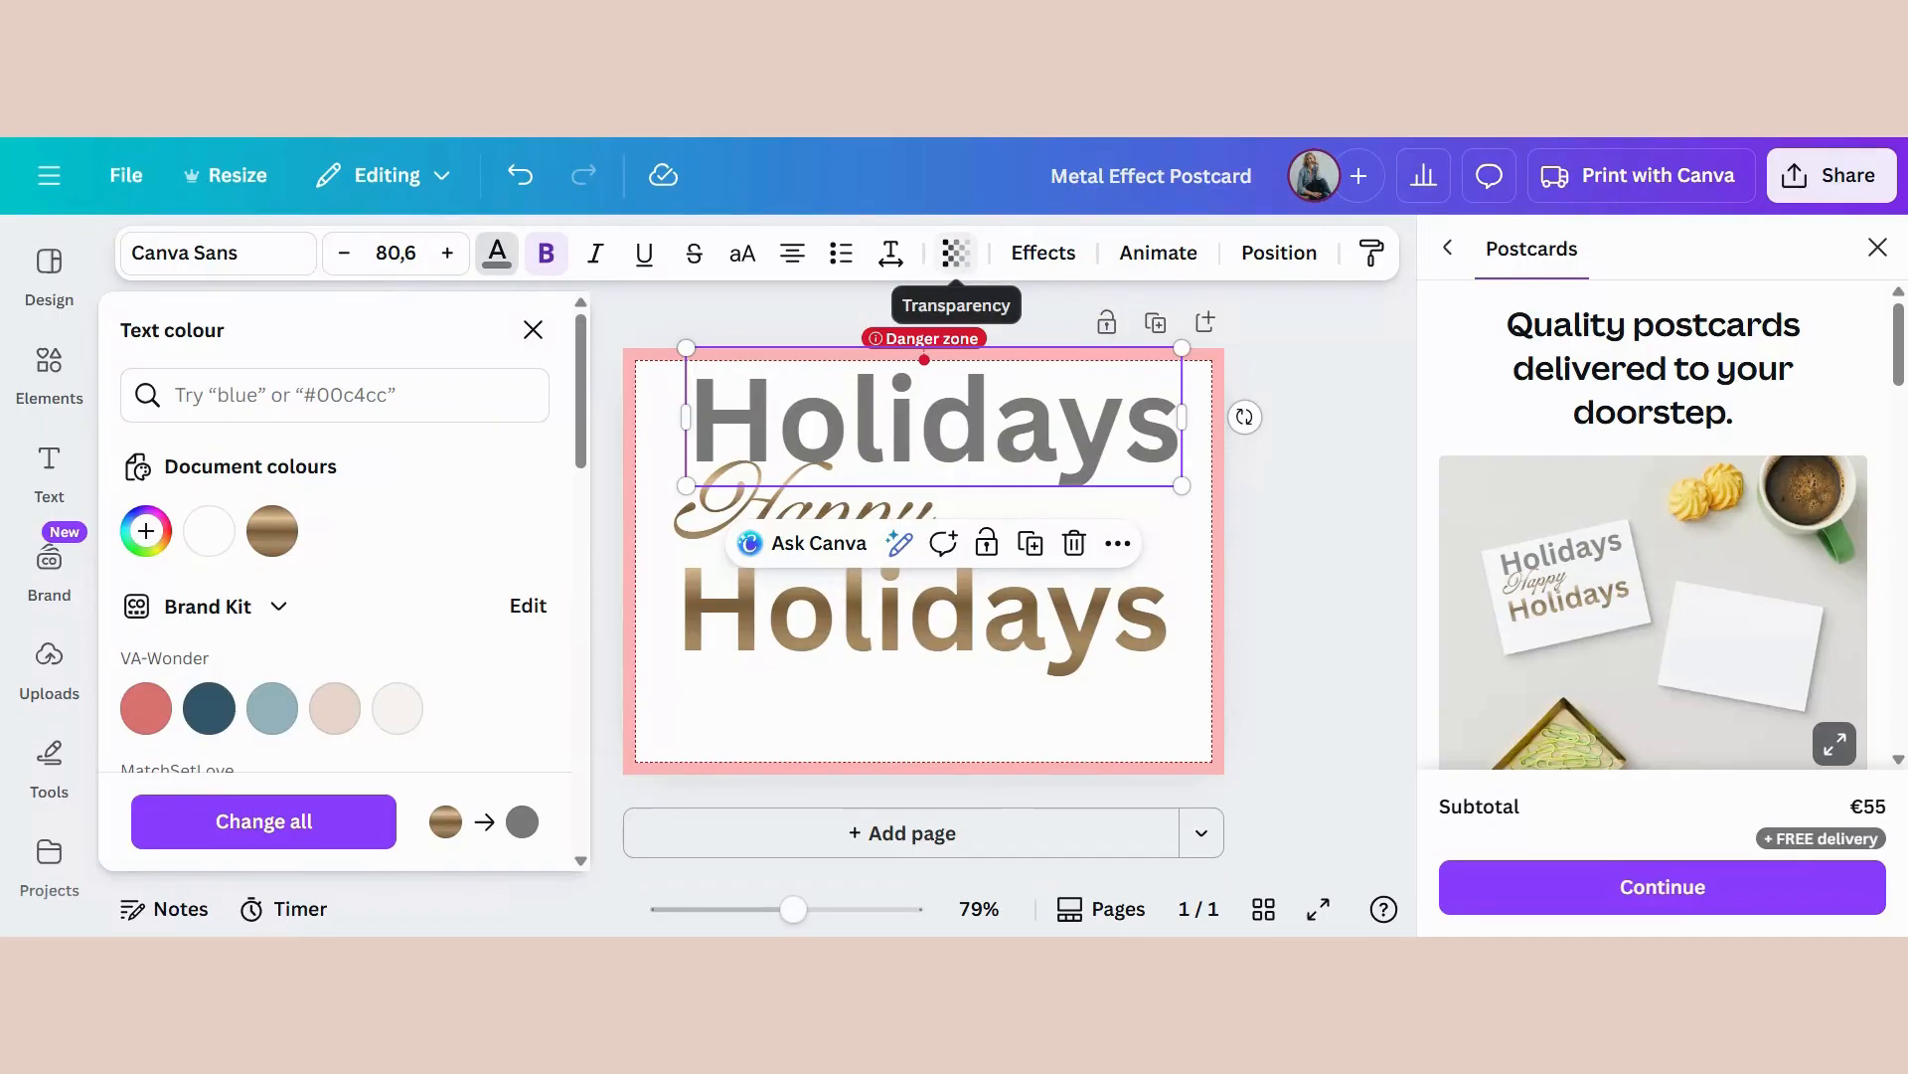
left_click(955, 252)
left_click_drag(1026, 363, 909, 375)
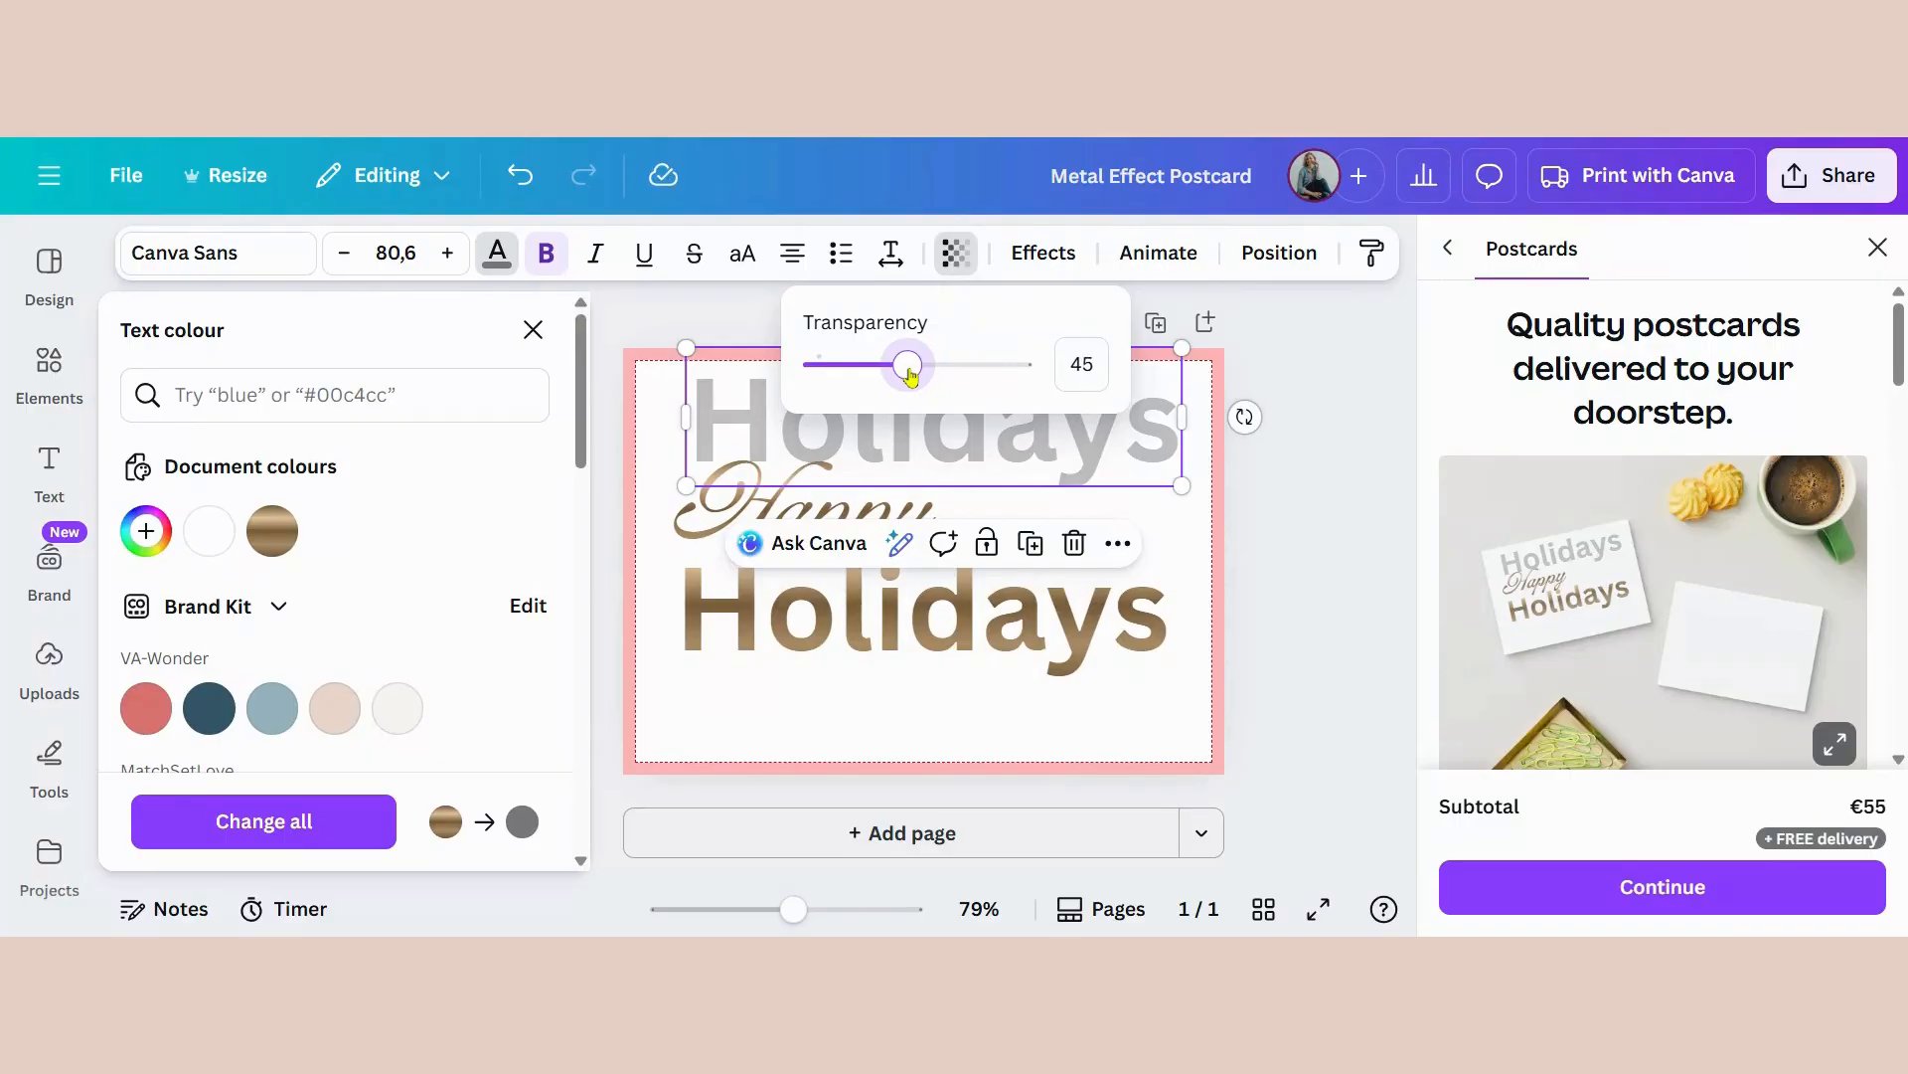
left_click(1282, 478)
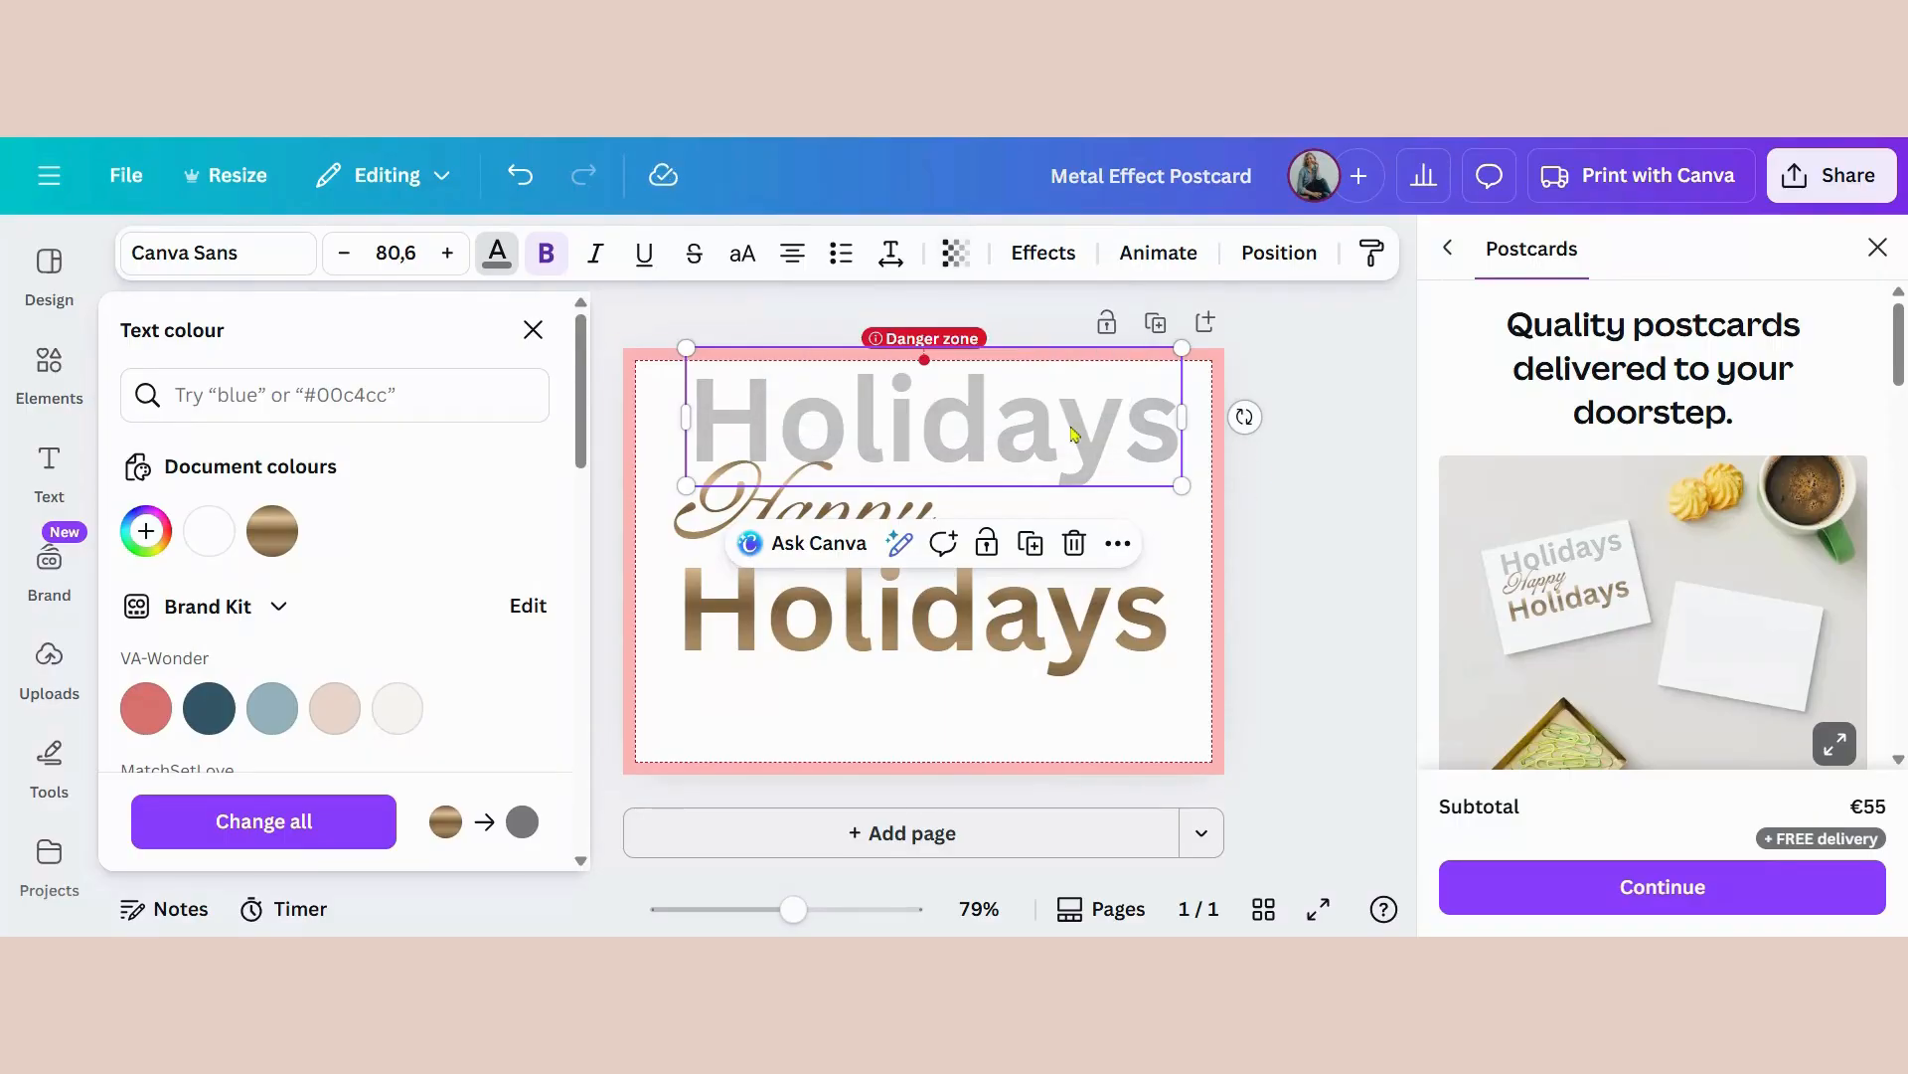
Step: Place the grey "Holidays" copy slightly below and right of the gold text, and move its layer behind the gold one
left_click_drag(1074, 430, 1064, 620)
key("alt+1")
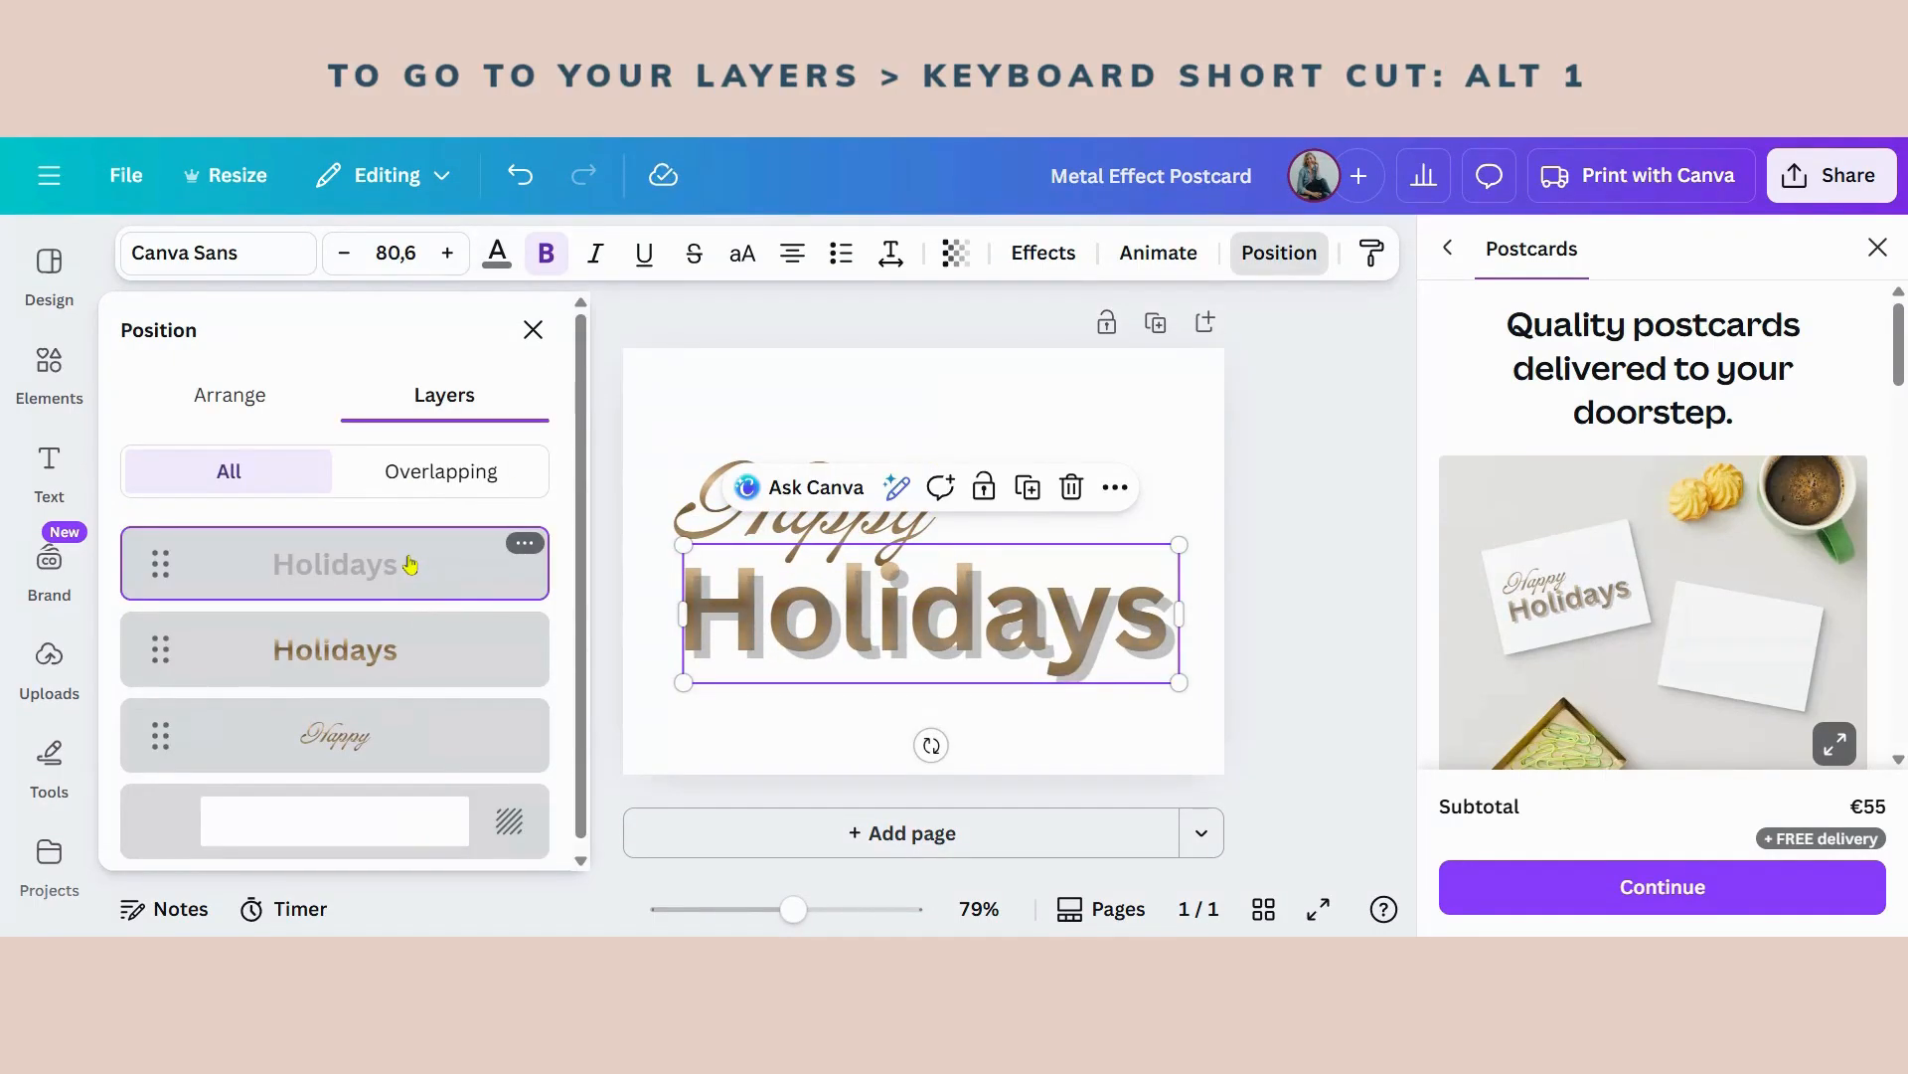
left_click_drag(386, 564, 385, 684)
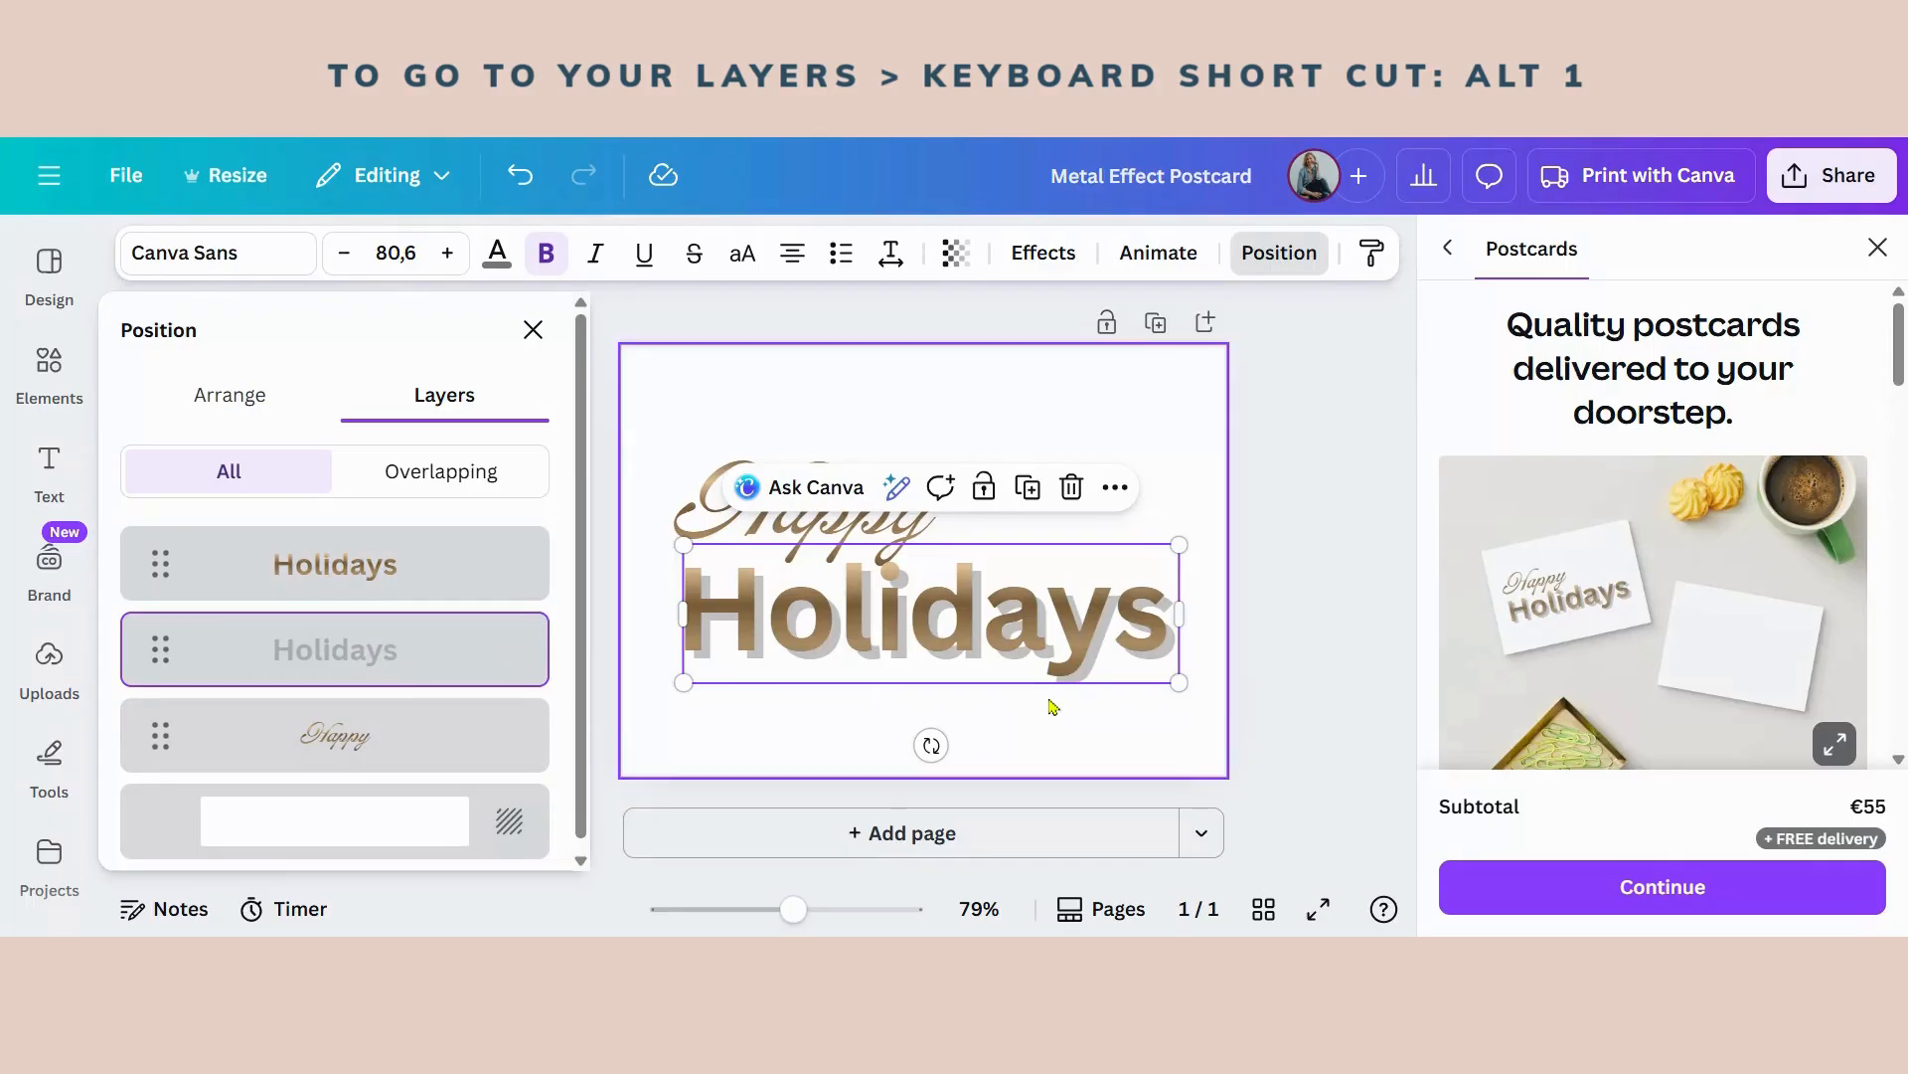
left_click_drag(408, 651, 394, 536)
left_click_drag(1018, 644, 1015, 642)
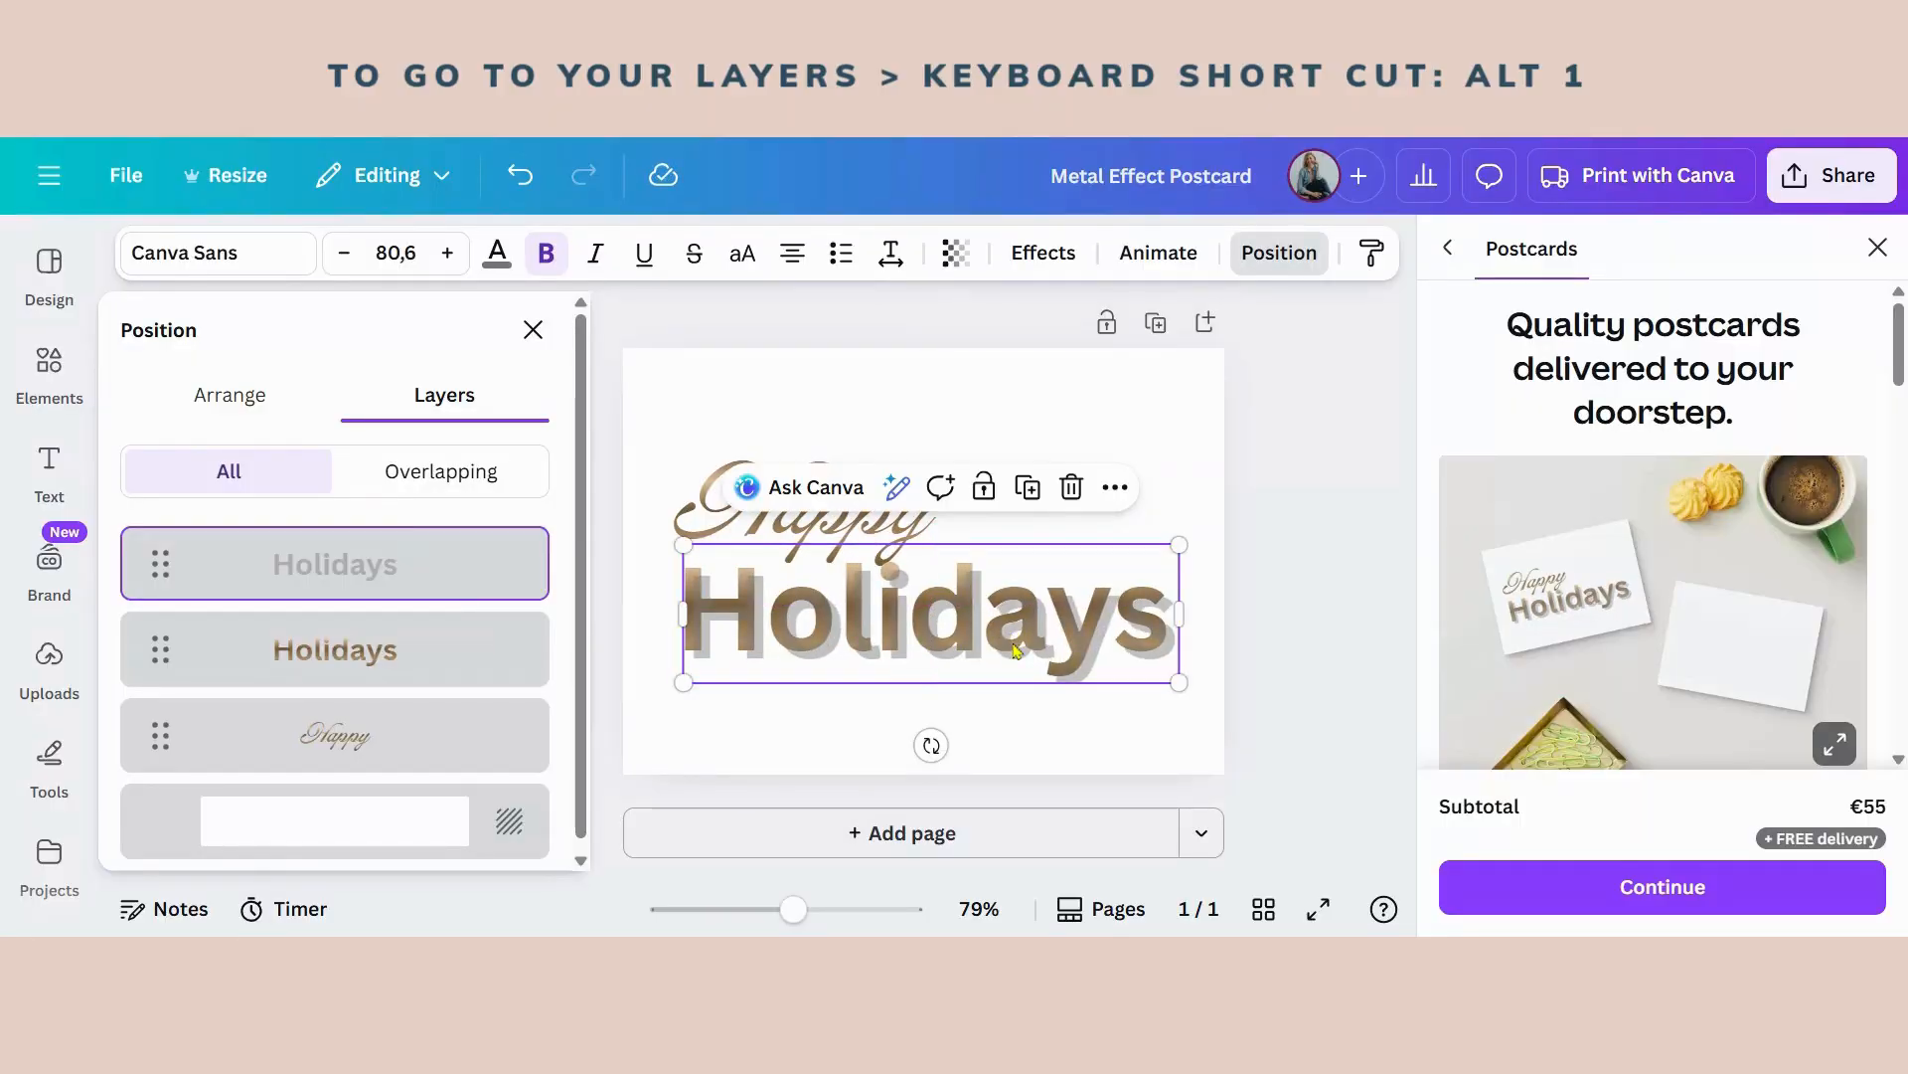
left_click_drag(414, 545, 431, 695)
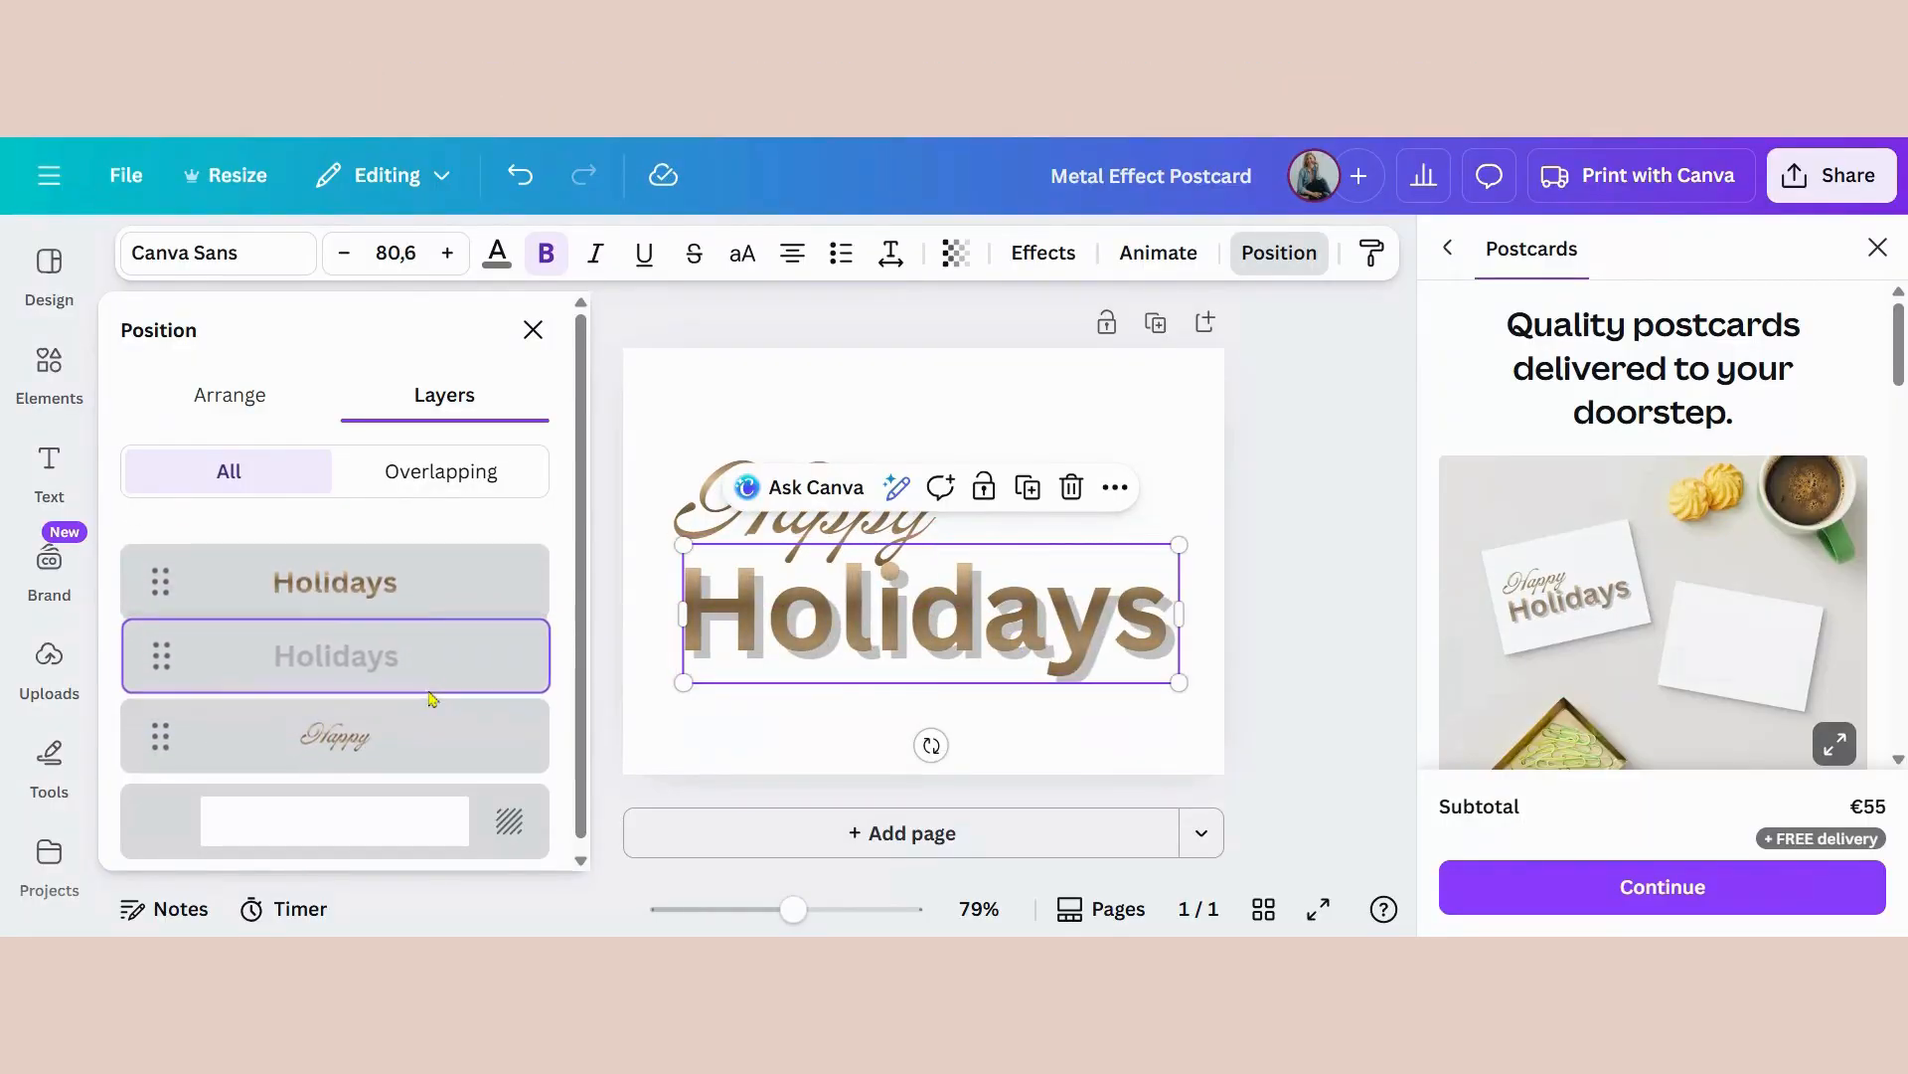
left_click(1272, 664)
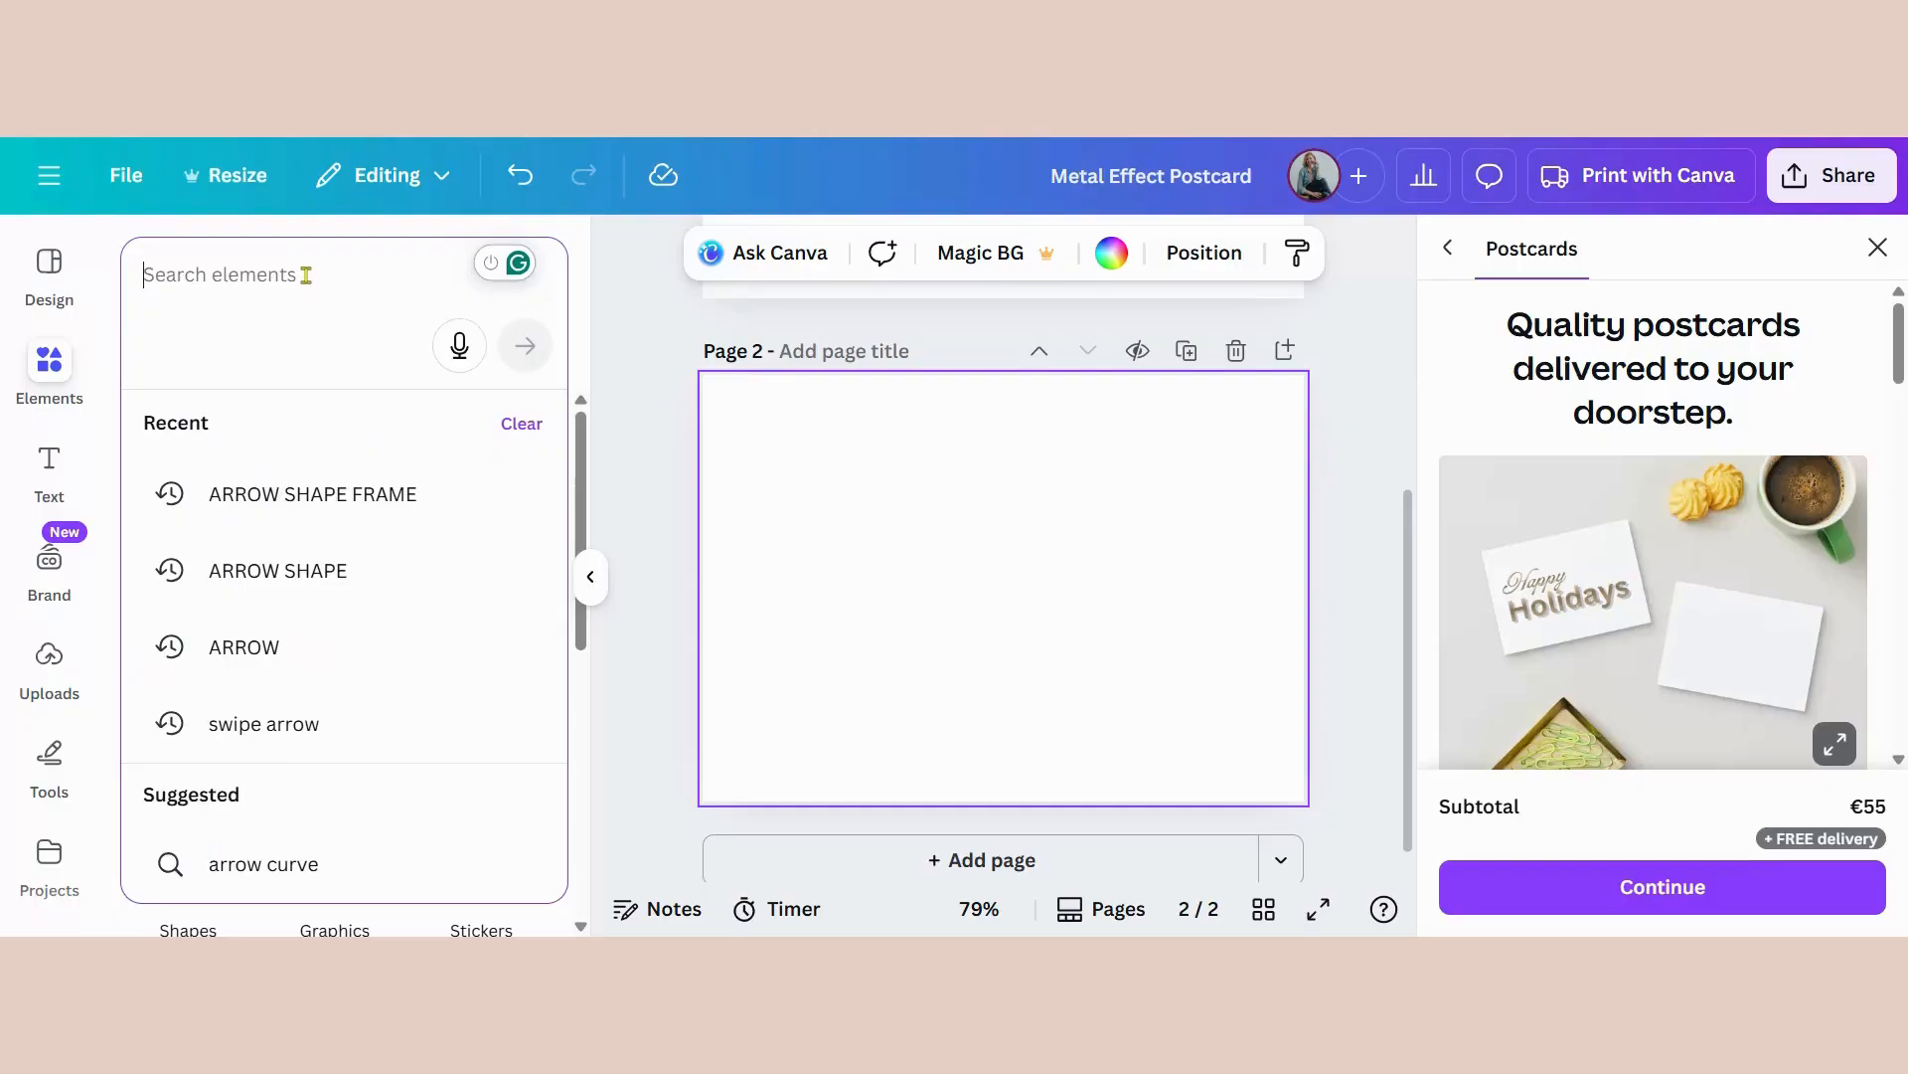
Step: Search the elements for "circle" and add the solid orange circle graphic to page 2
type("circle")
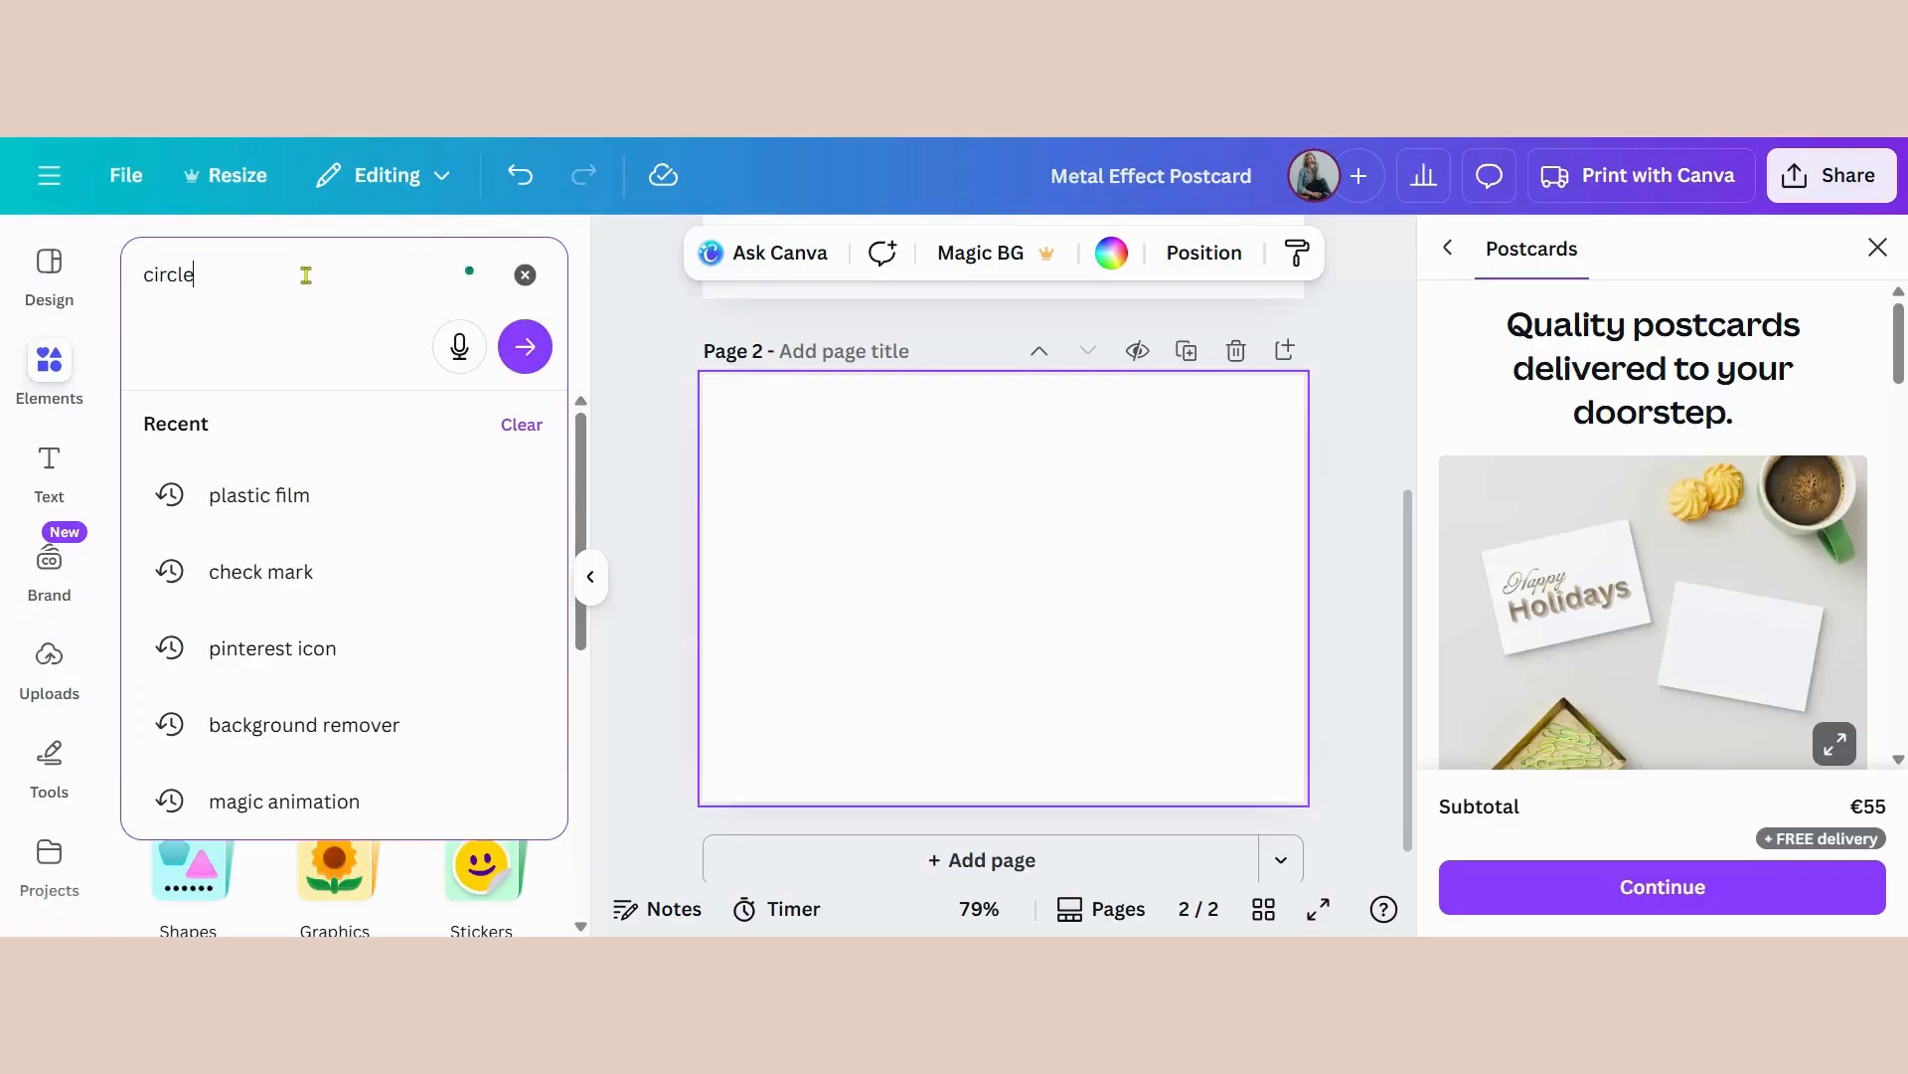
key("Return")
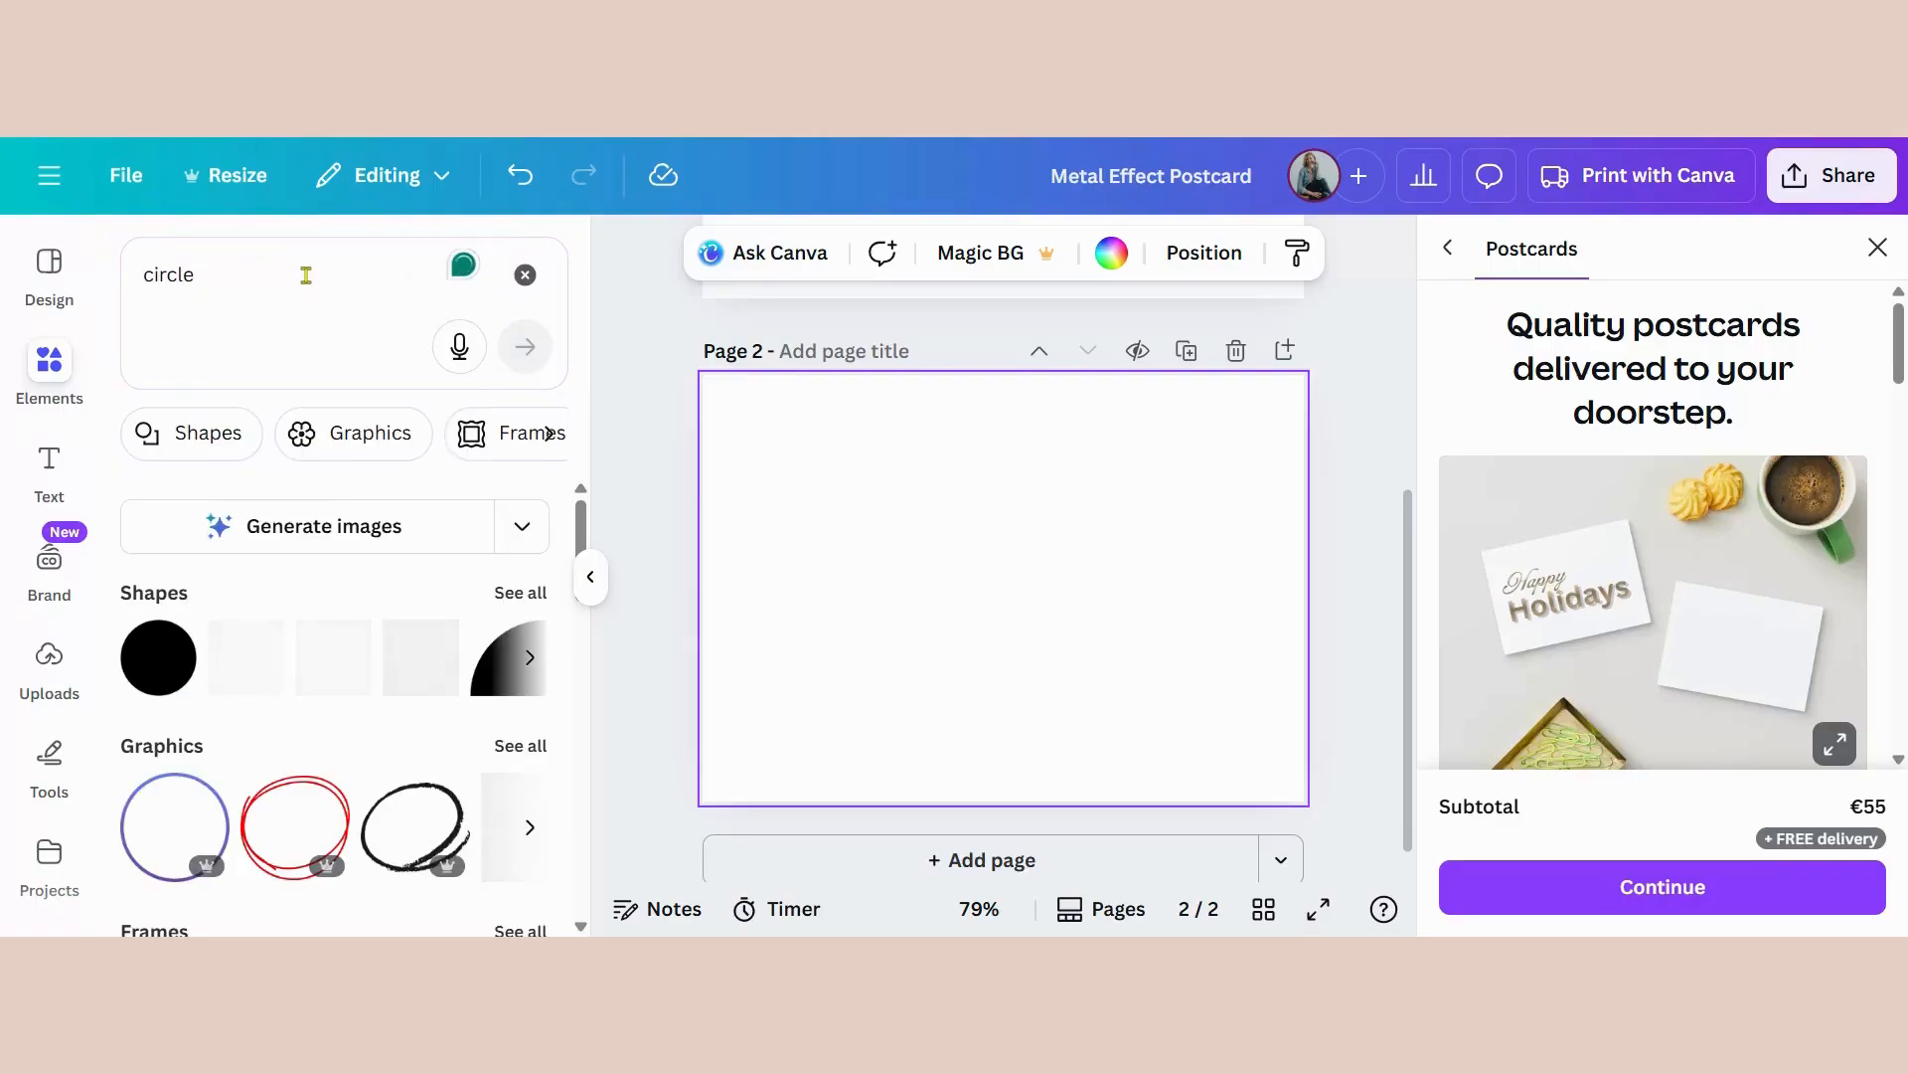
scroll(557, 616, "down", 1)
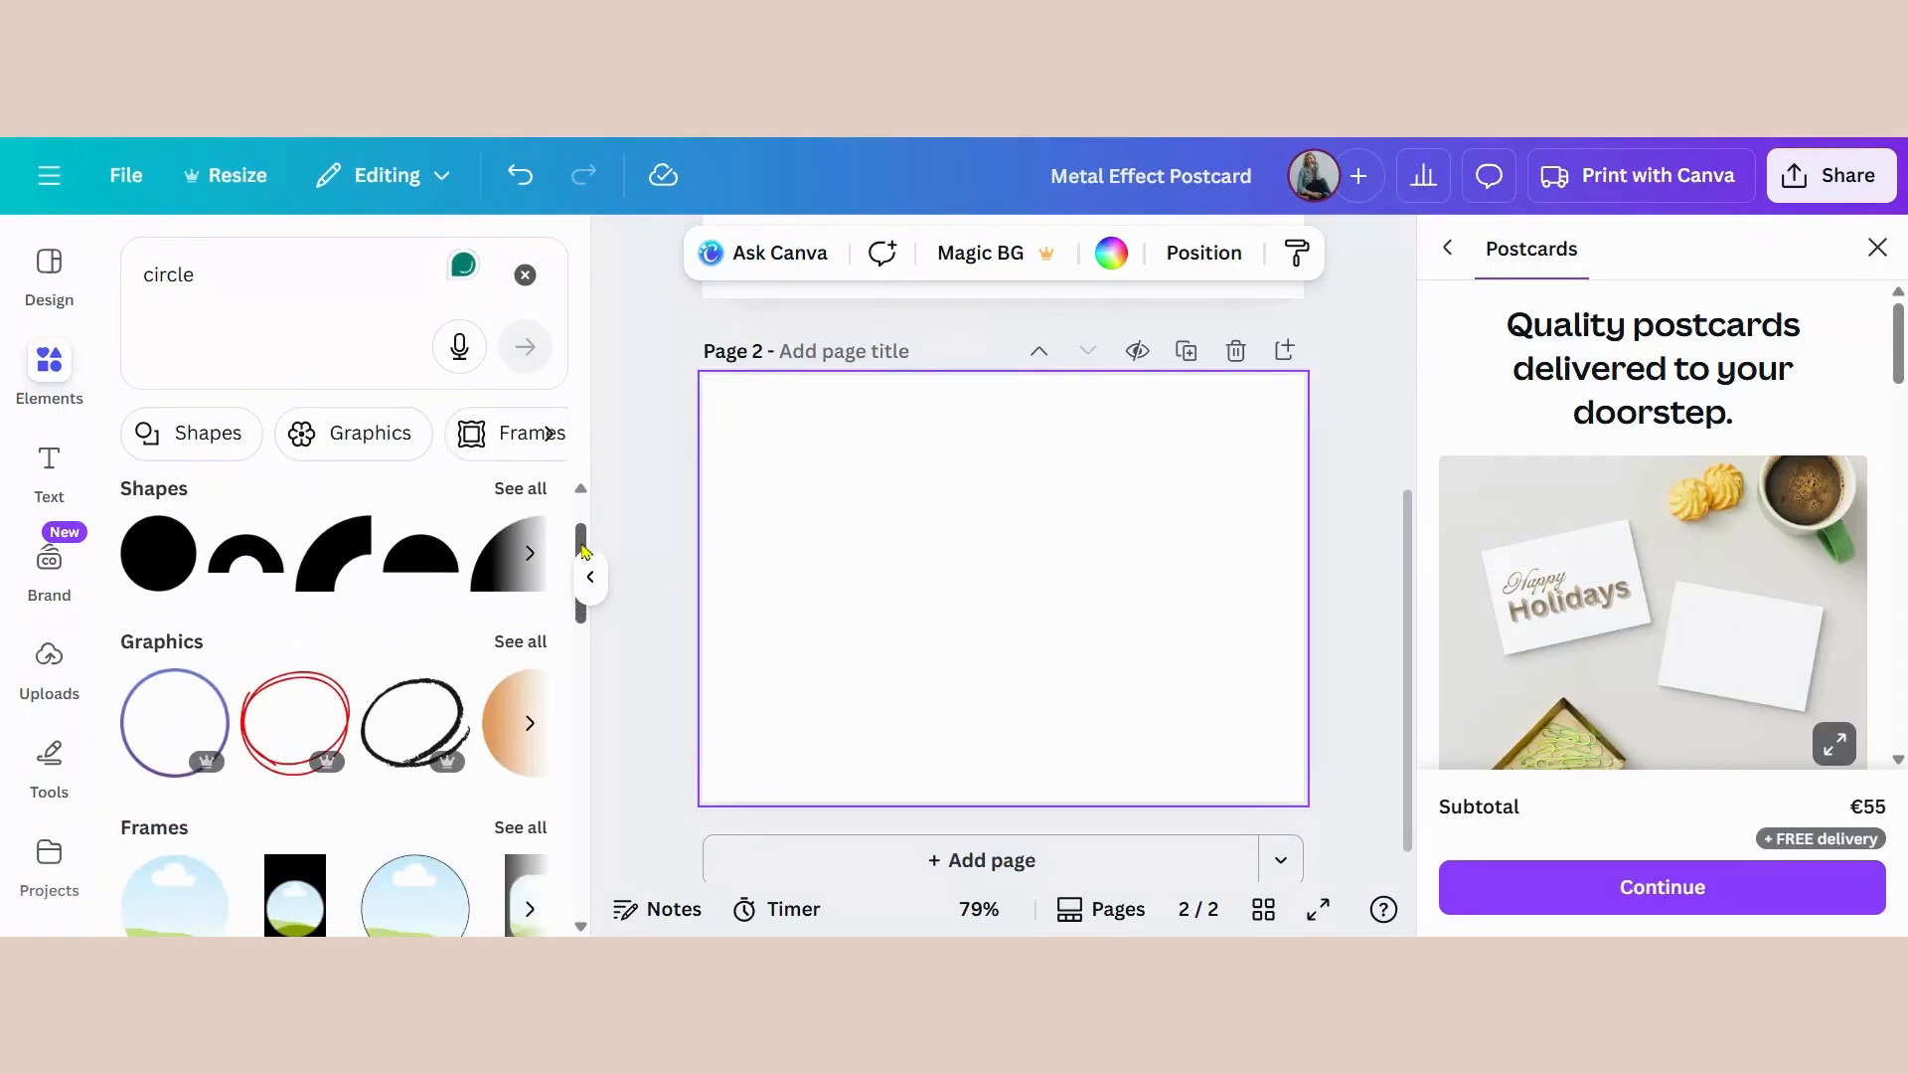
left_click(521, 642)
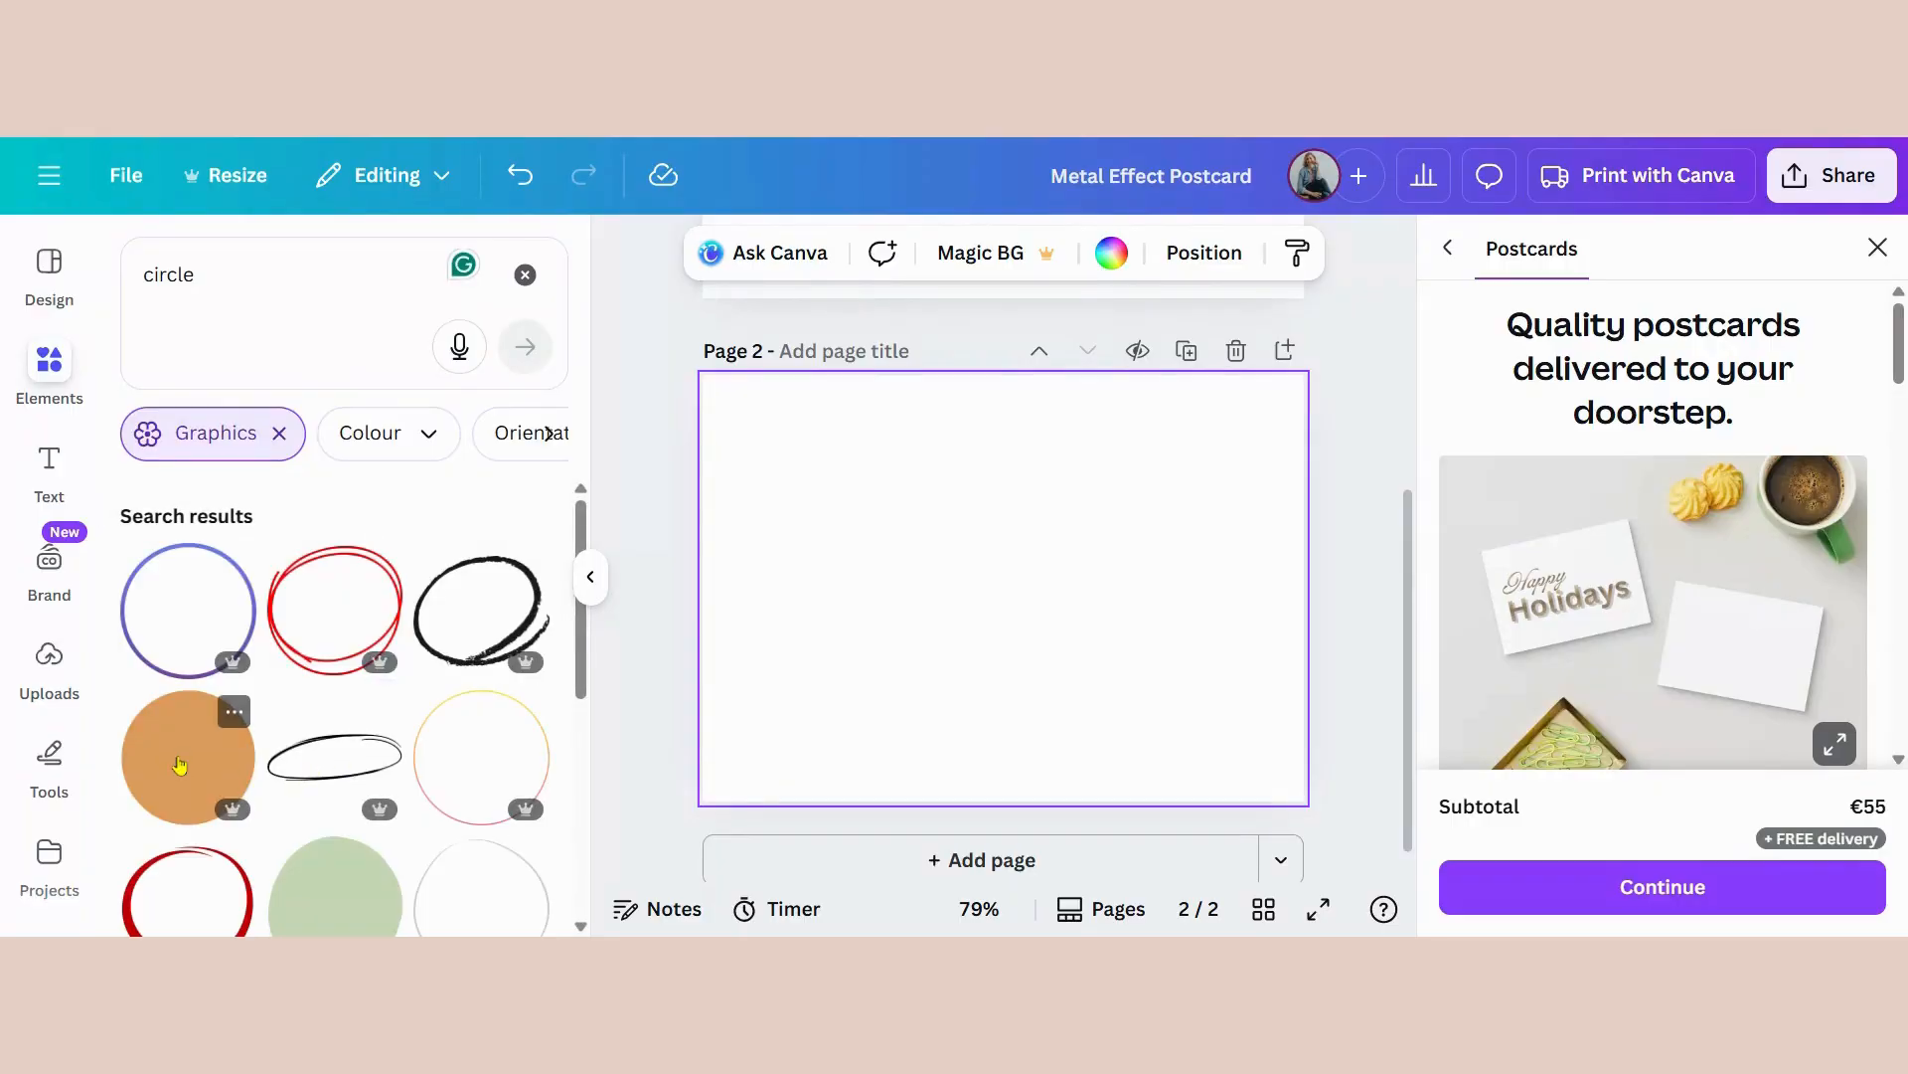
left_click(180, 762)
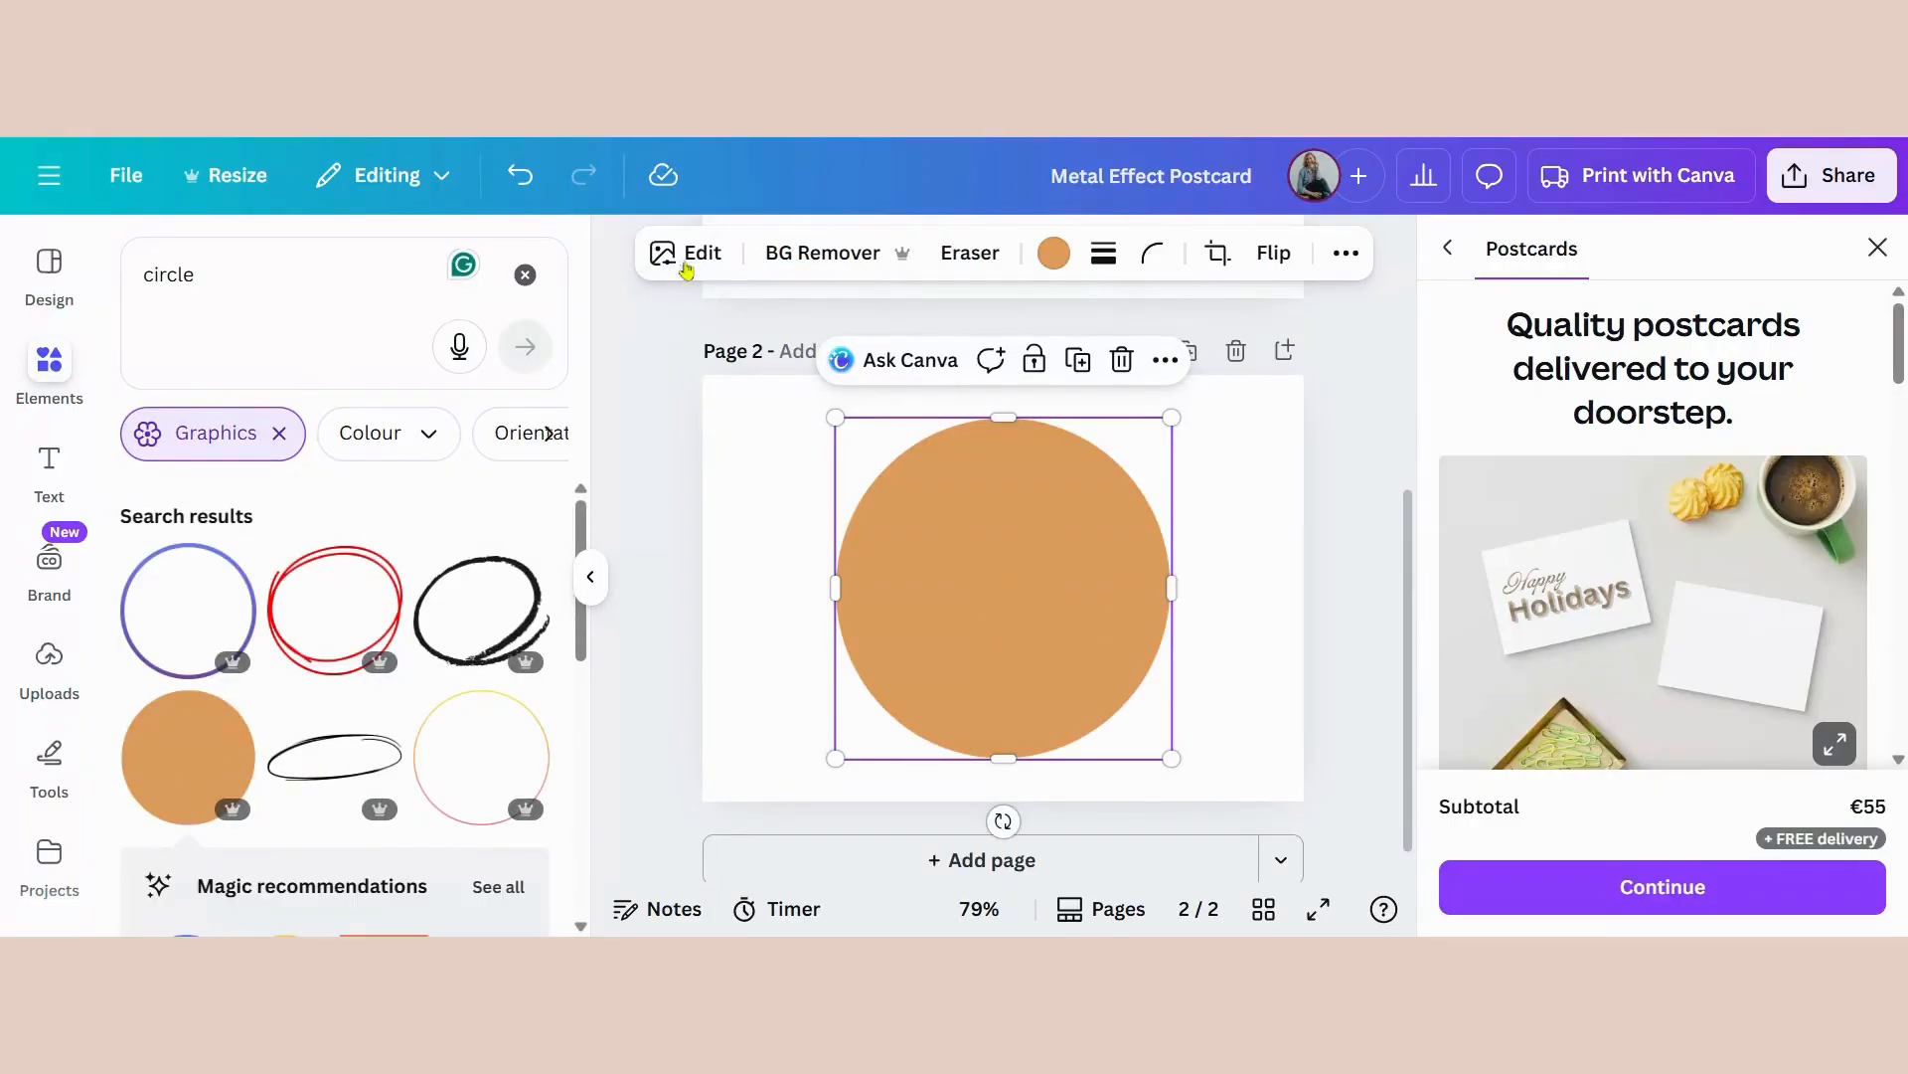
Step: Look through the default solid colours for a gradient option for the orange circle, and delete the circle
left_click(1053, 254)
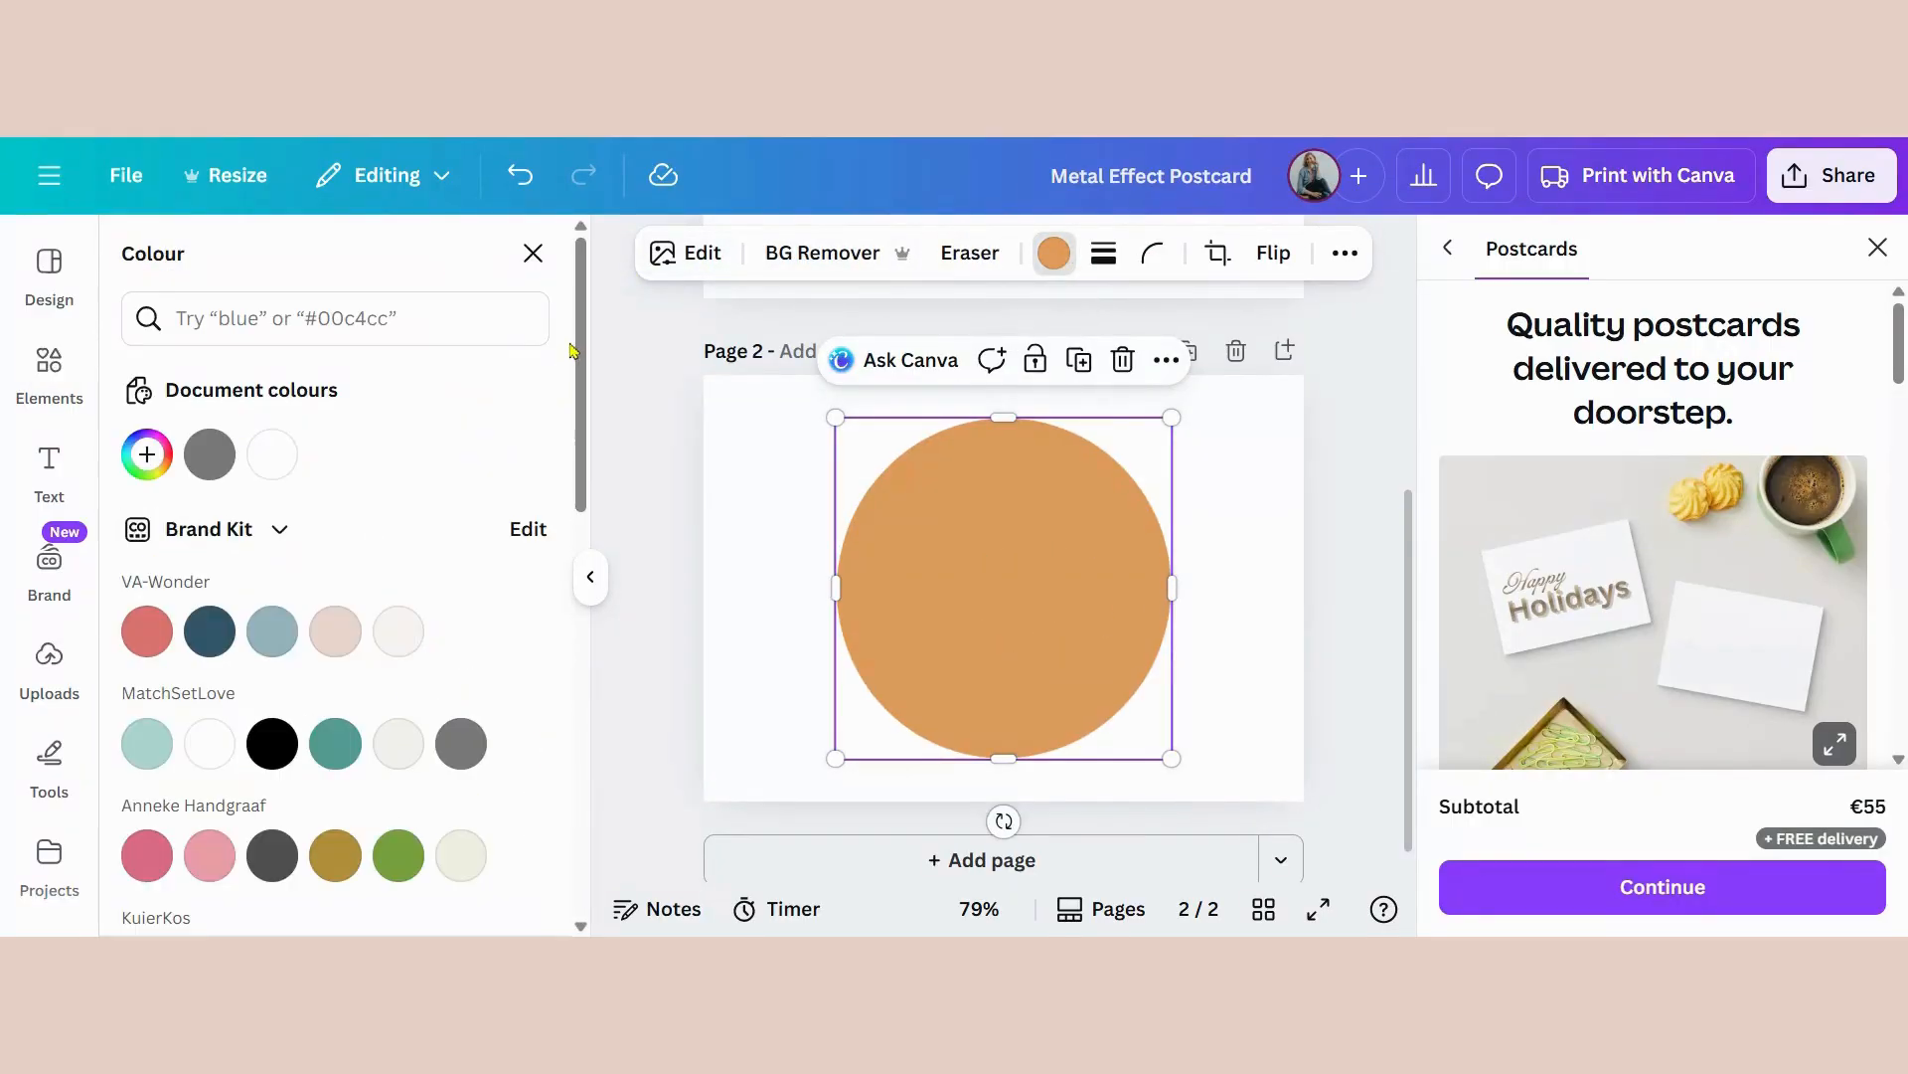
left_click_drag(576, 353, 536, 873)
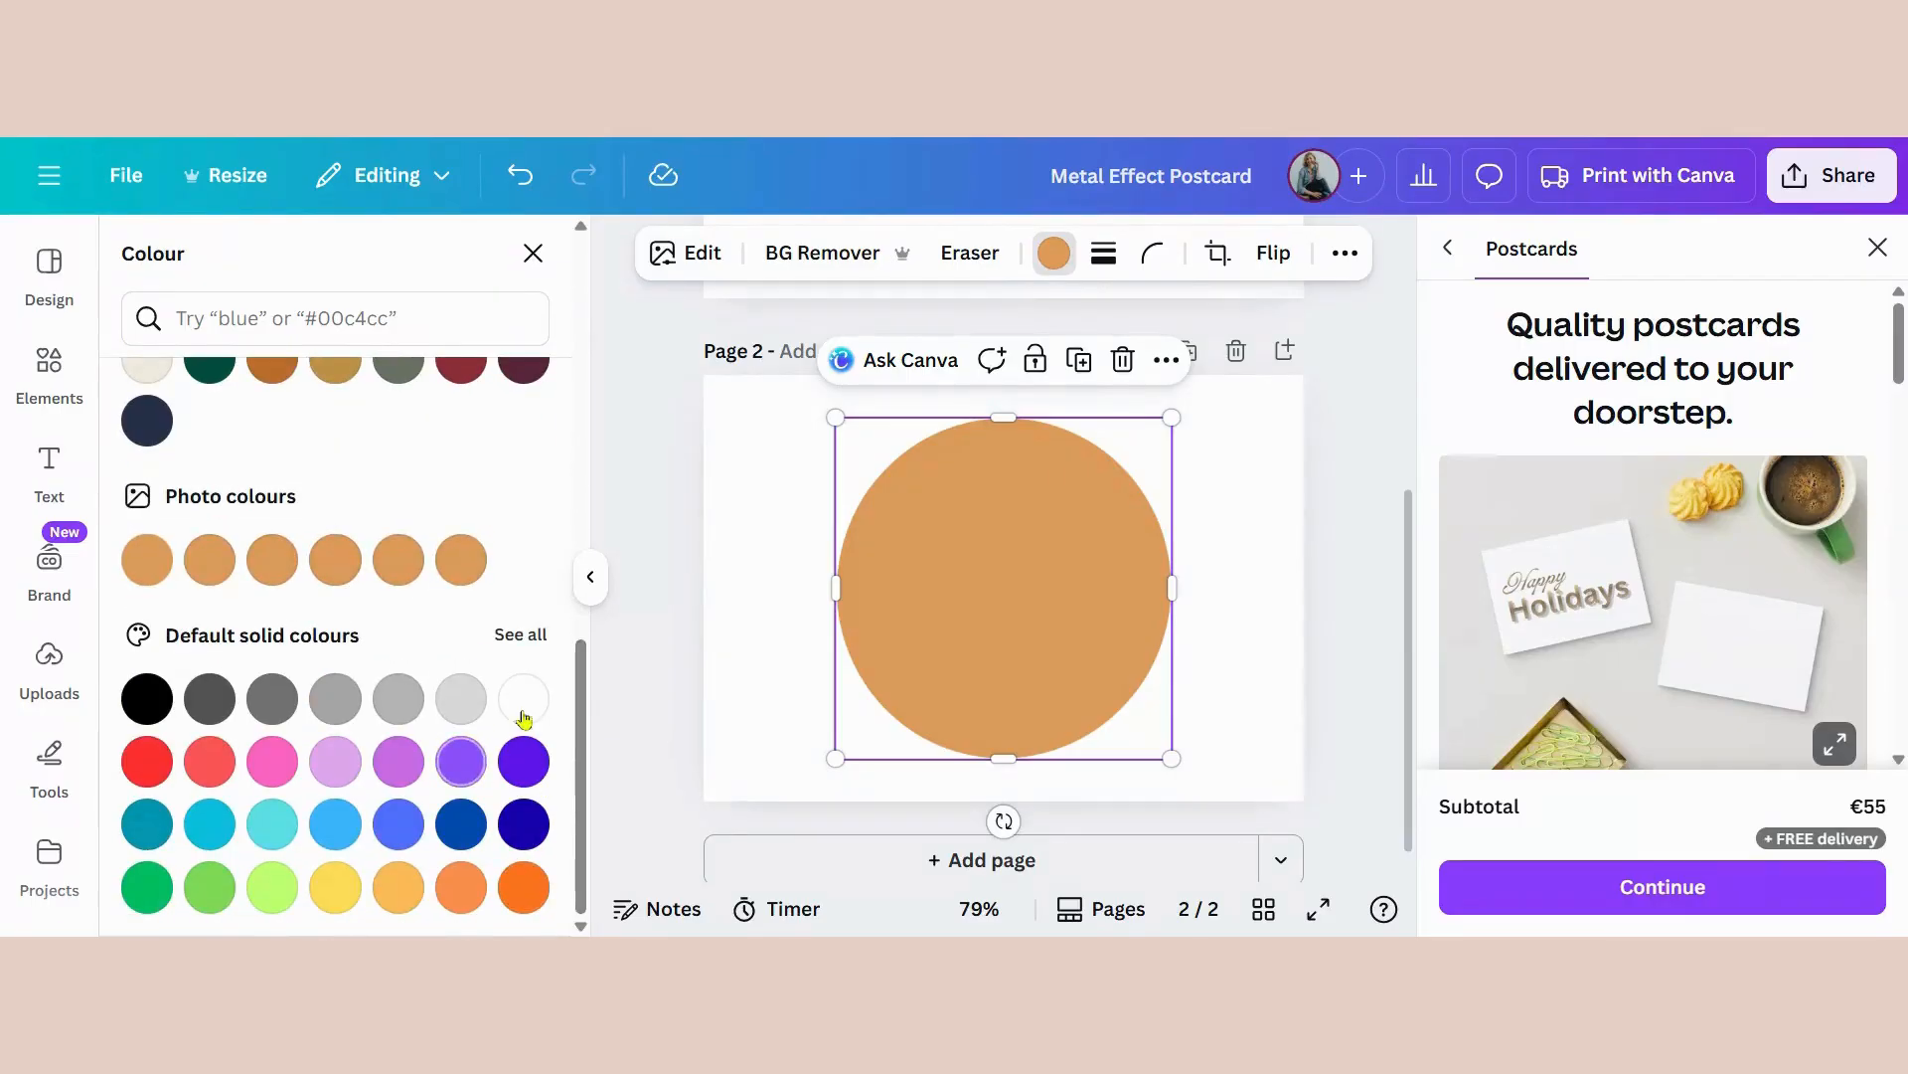
left_click(521, 636)
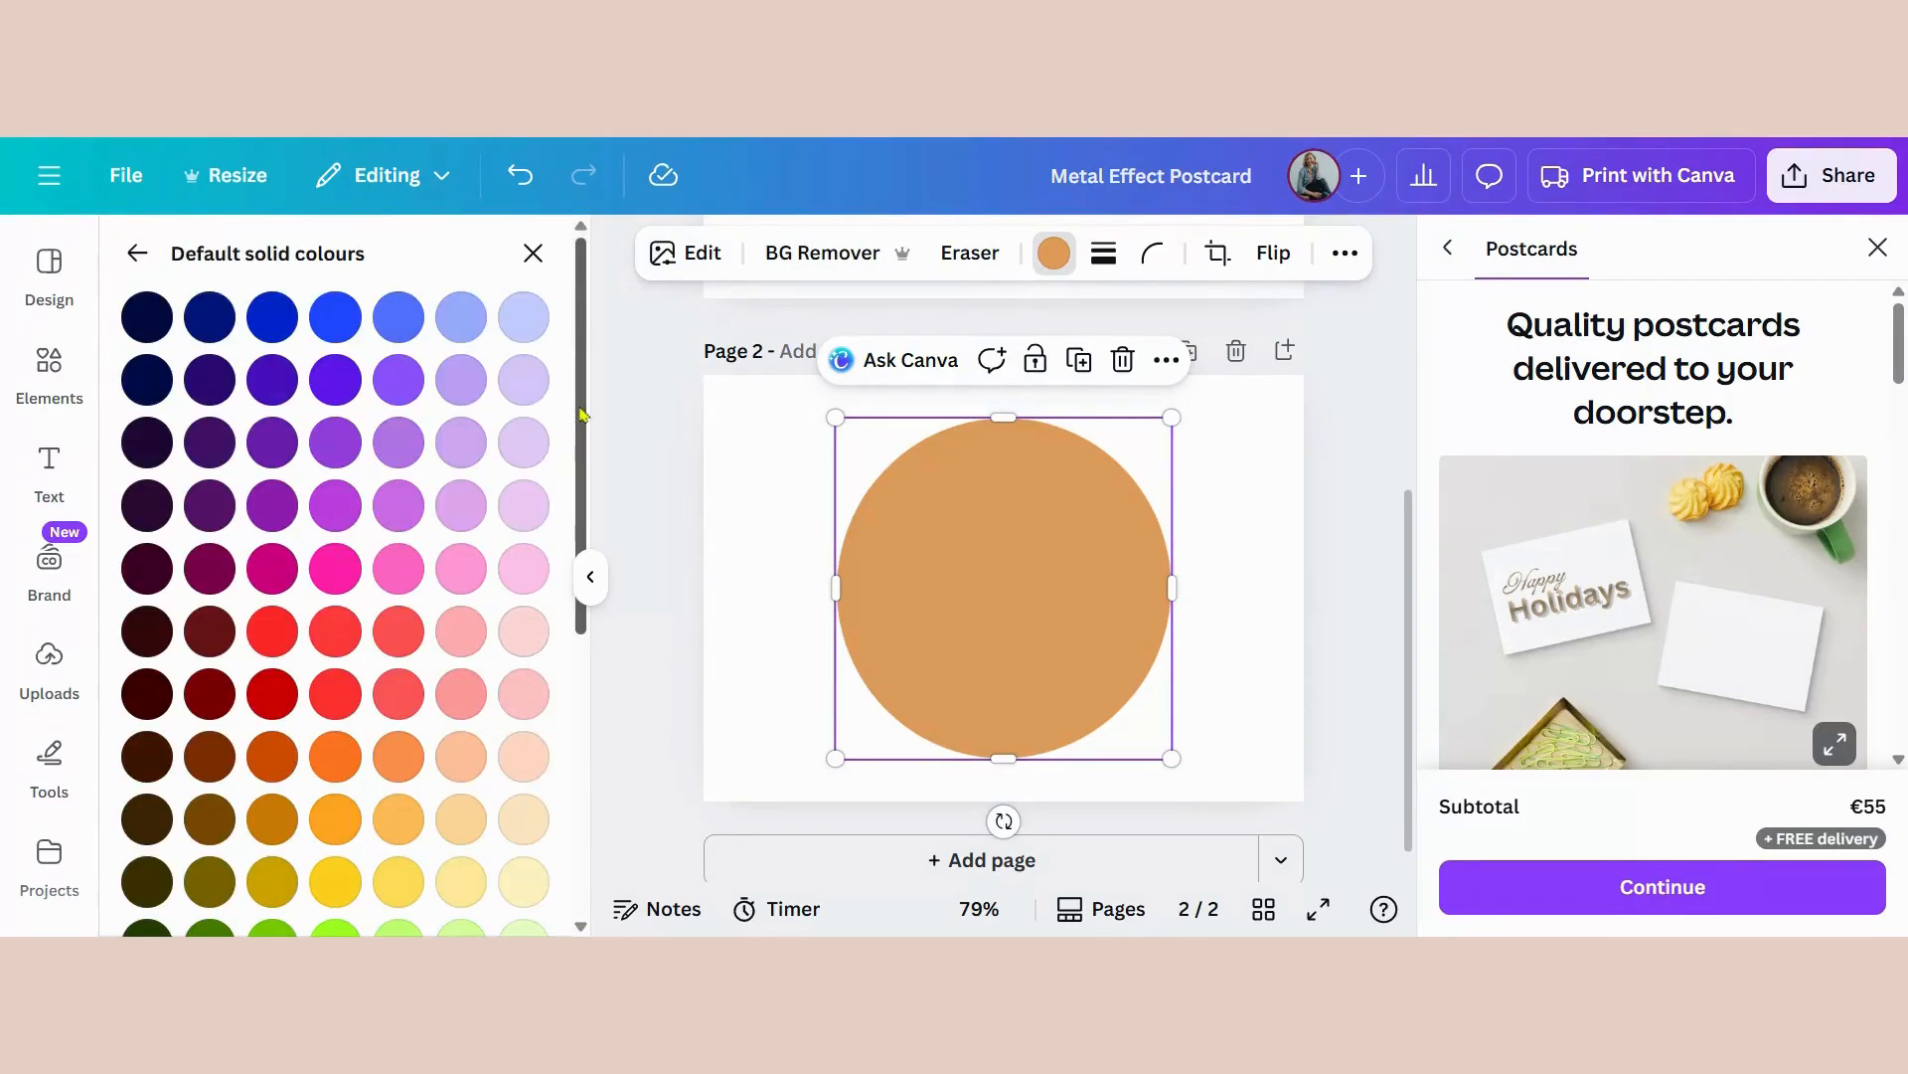
scroll(561, 646, "down", 5)
scroll(567, 750, "up", 5)
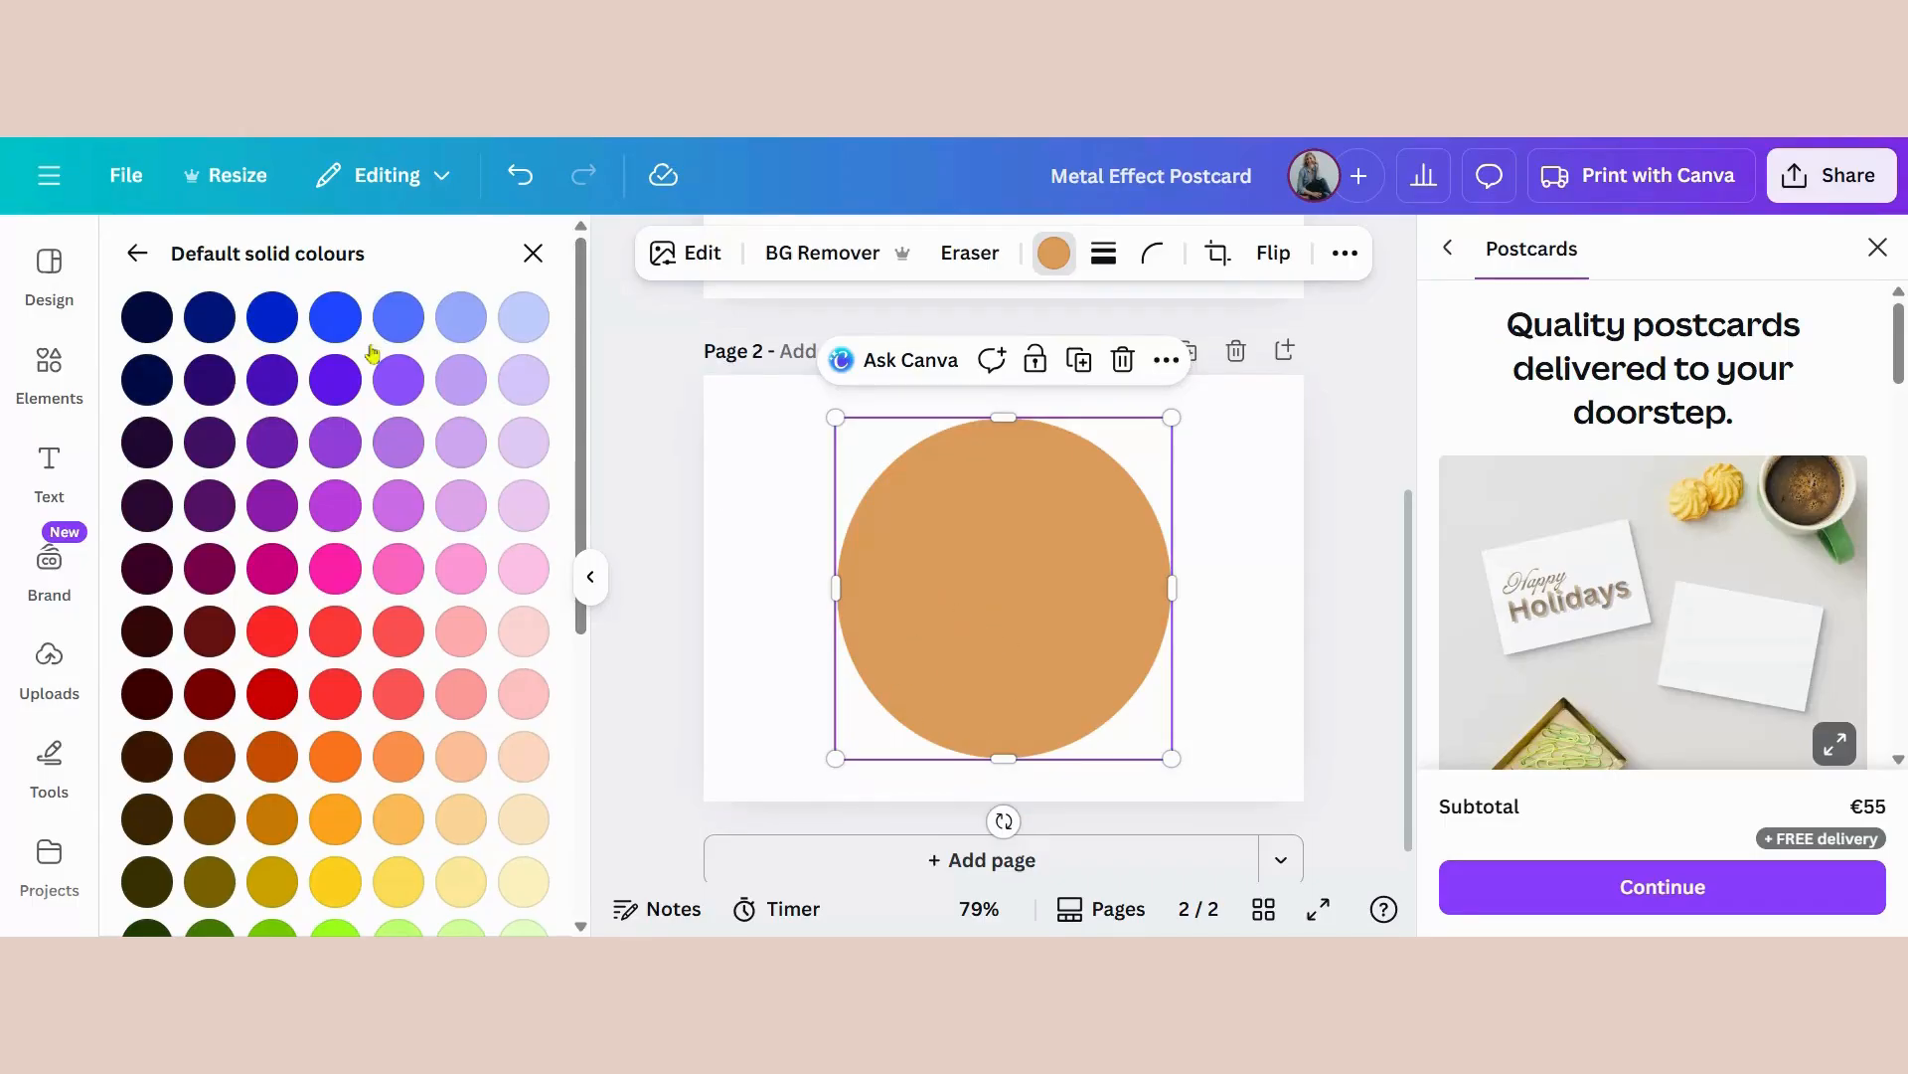
left_click(137, 255)
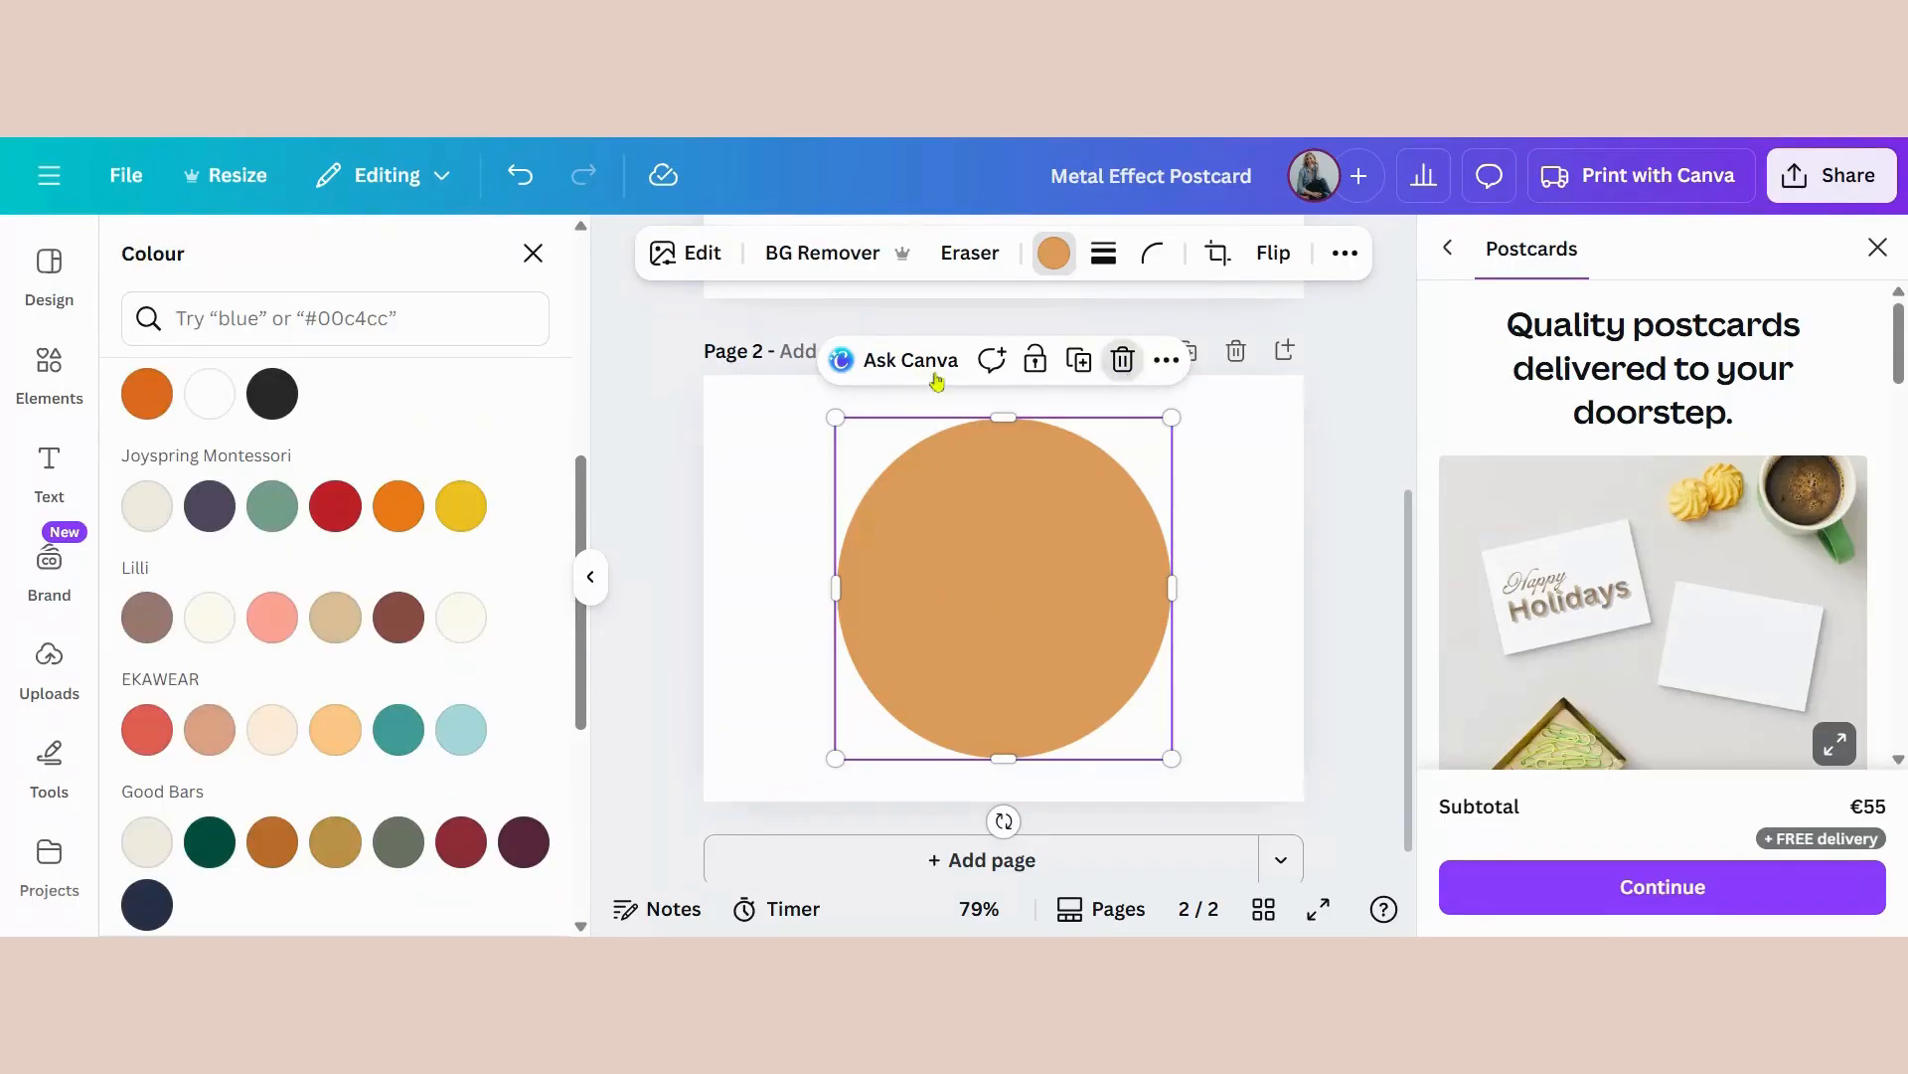
key("Delete")
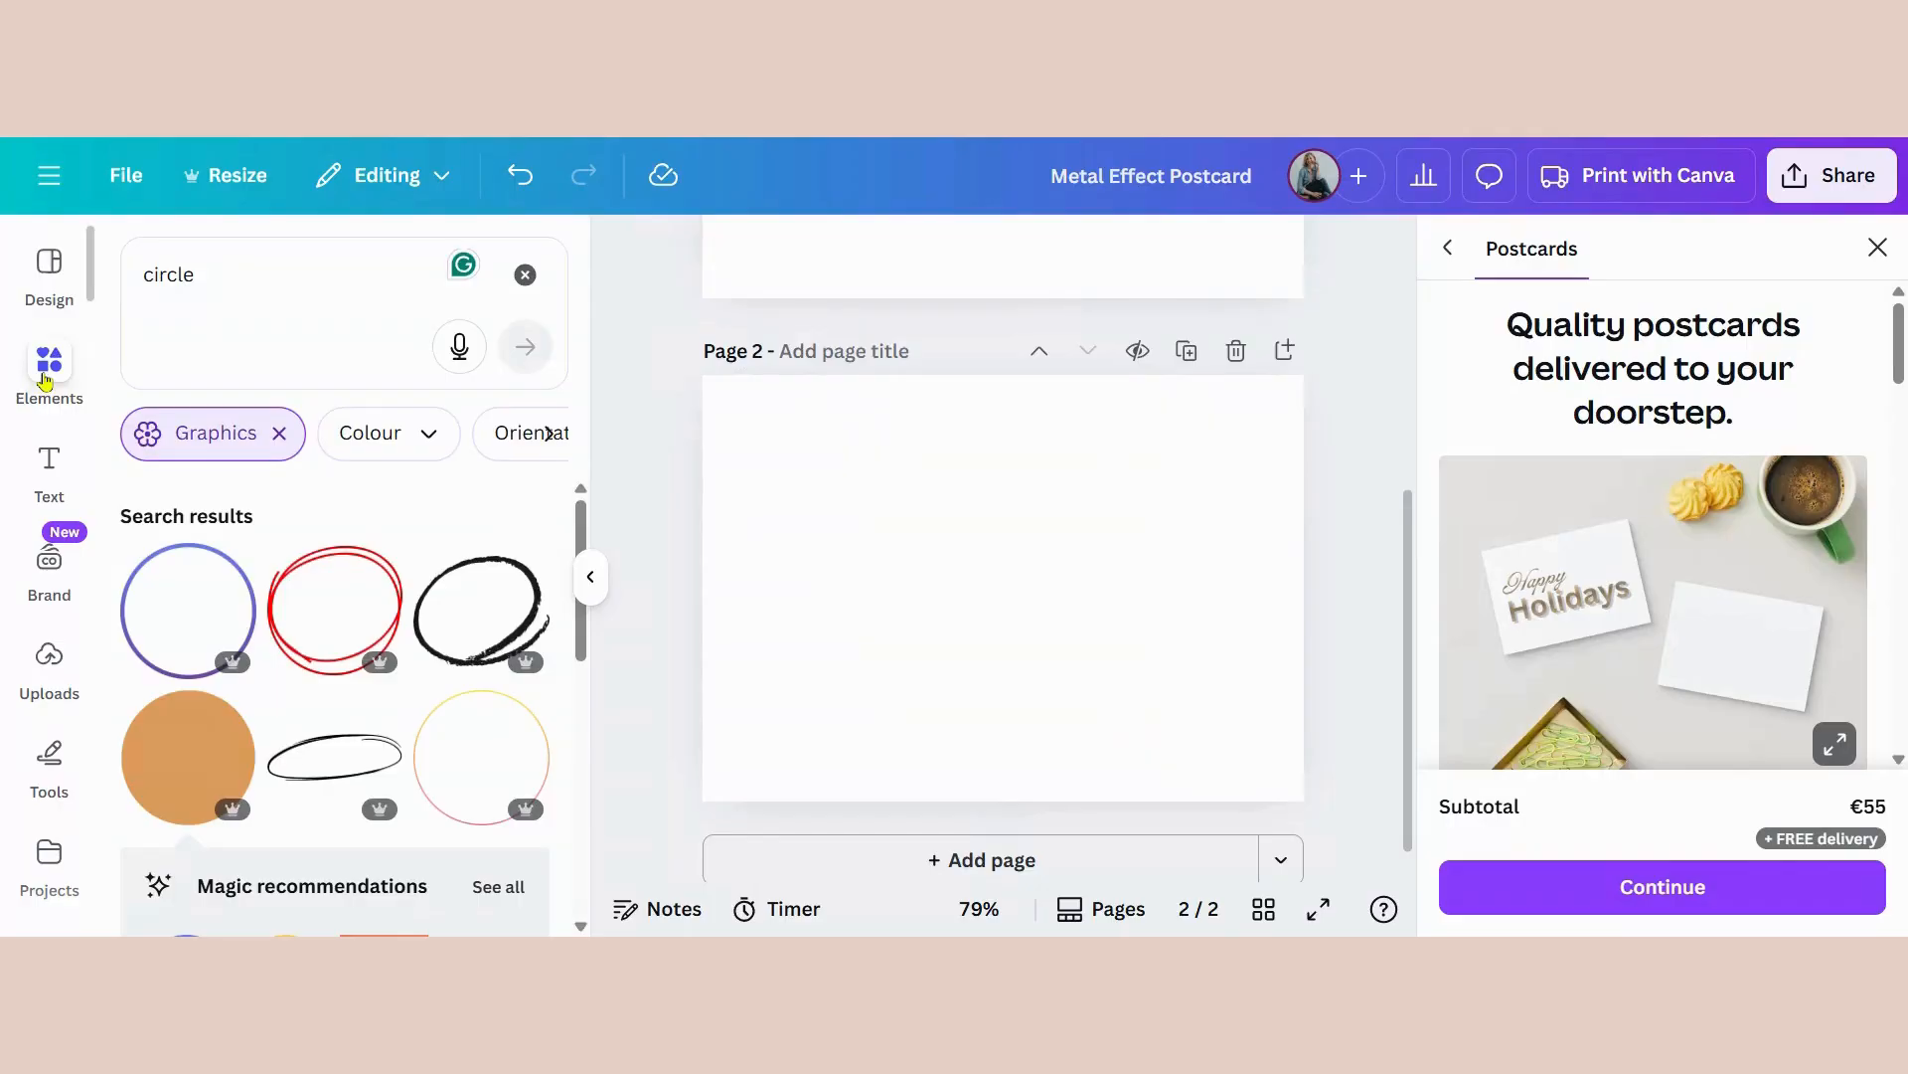
Step: Search the elements for "circle frame" without the Graphics filter and add the plain circular frame to page 2
left_click(45, 381)
left_click(243, 293)
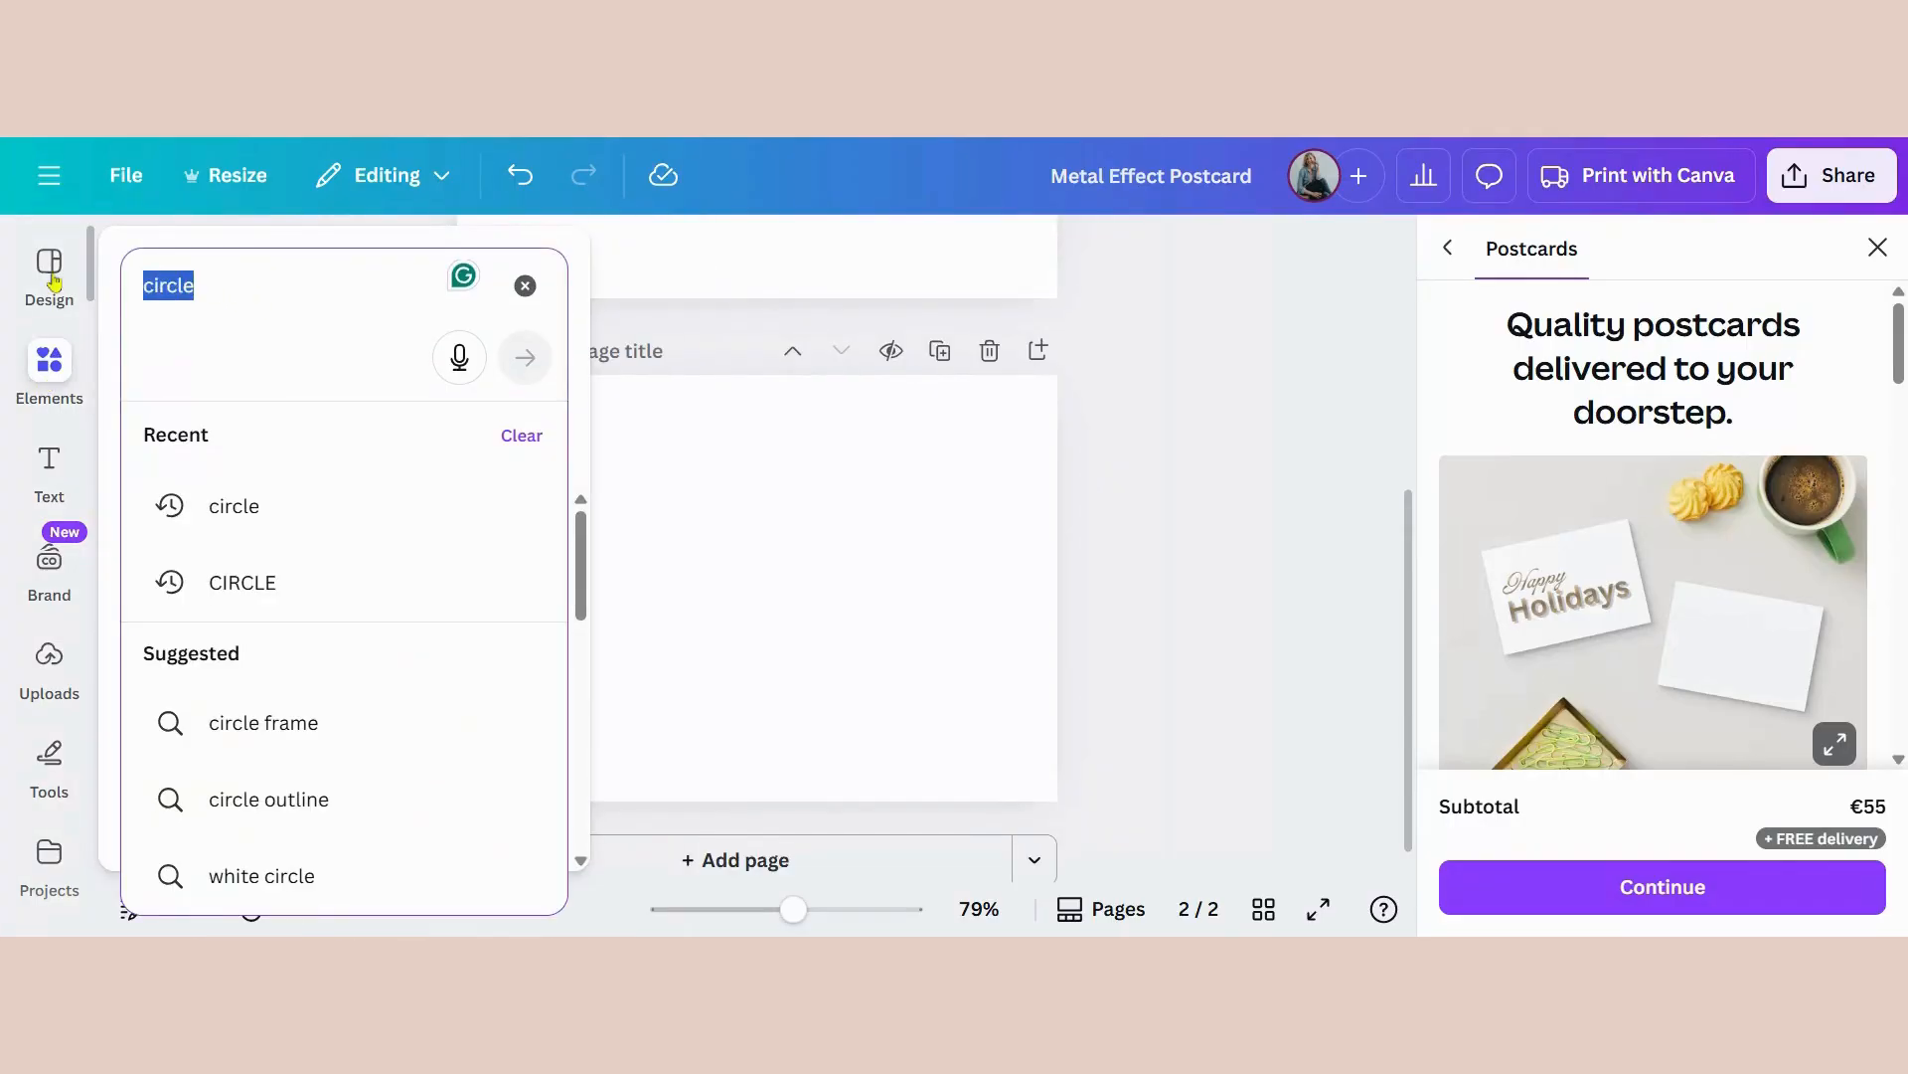
type("circle fr")
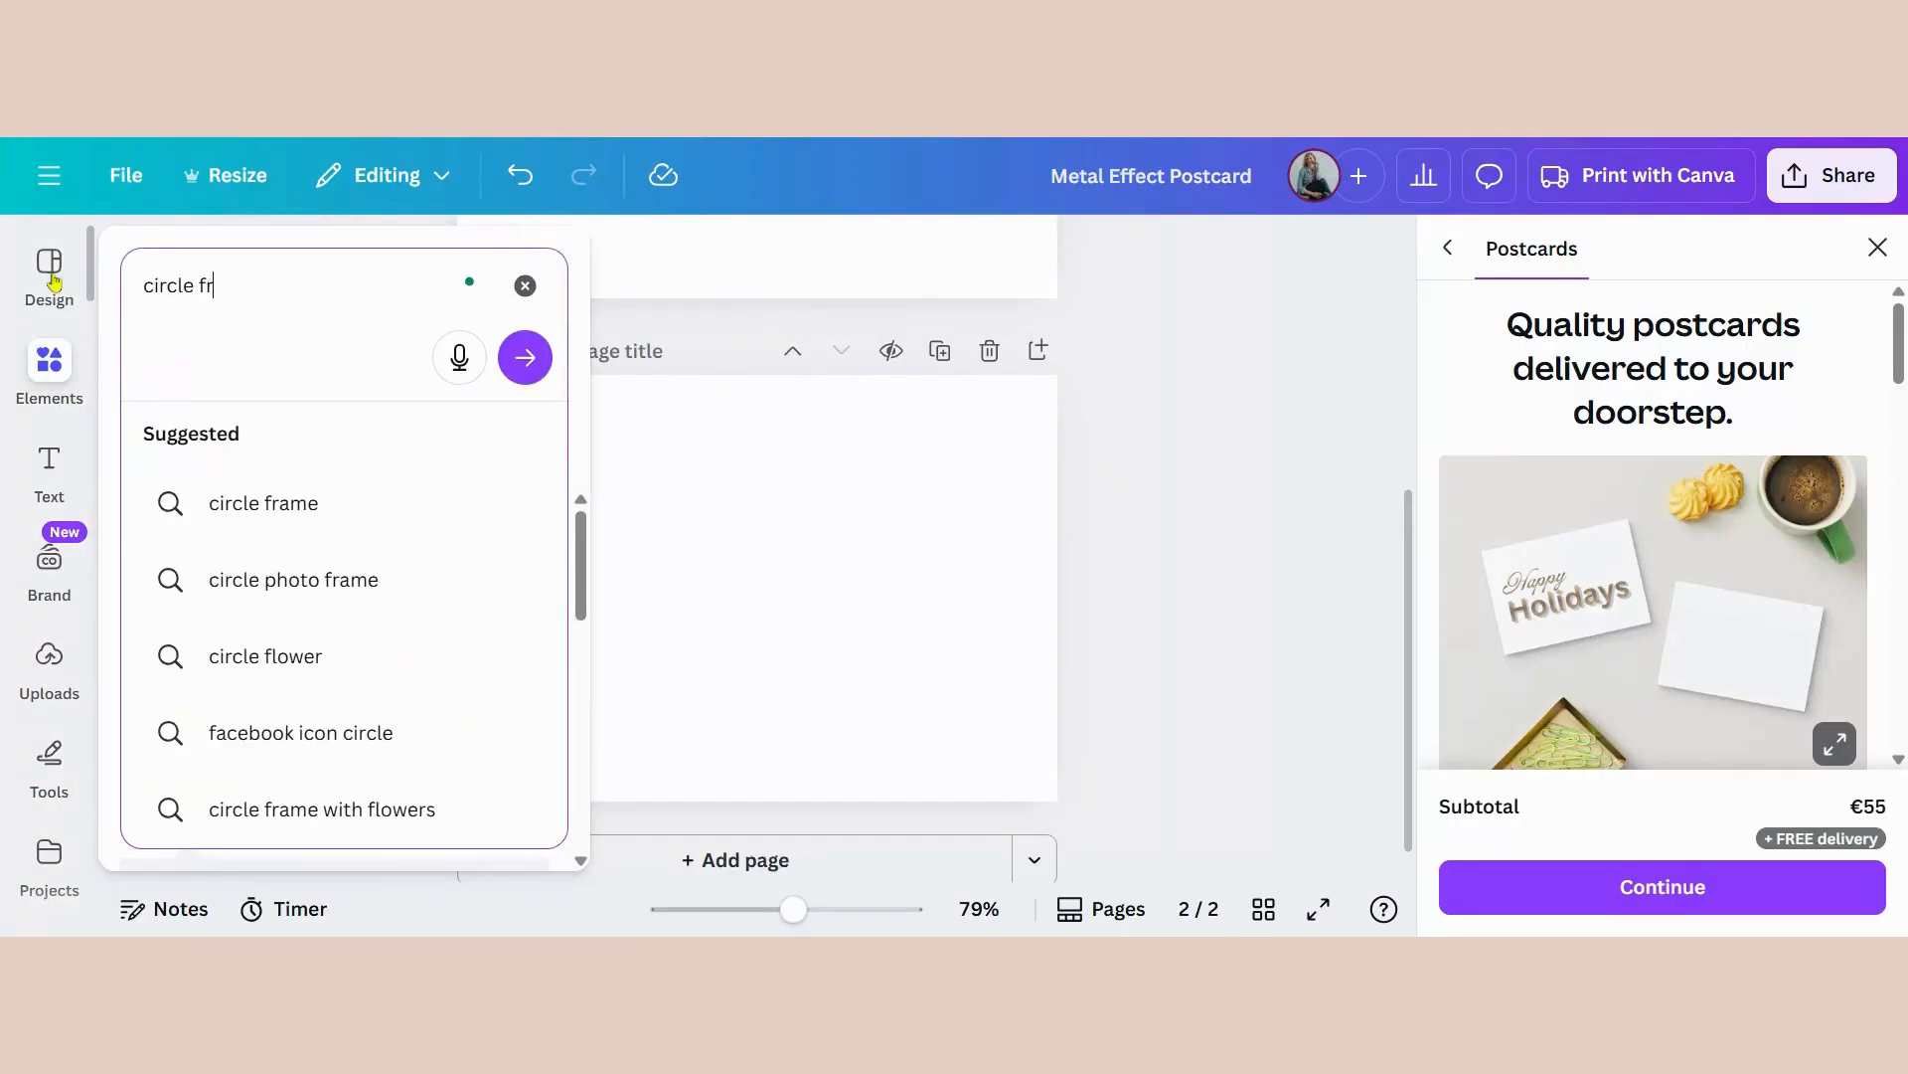
type("ame")
key("Return")
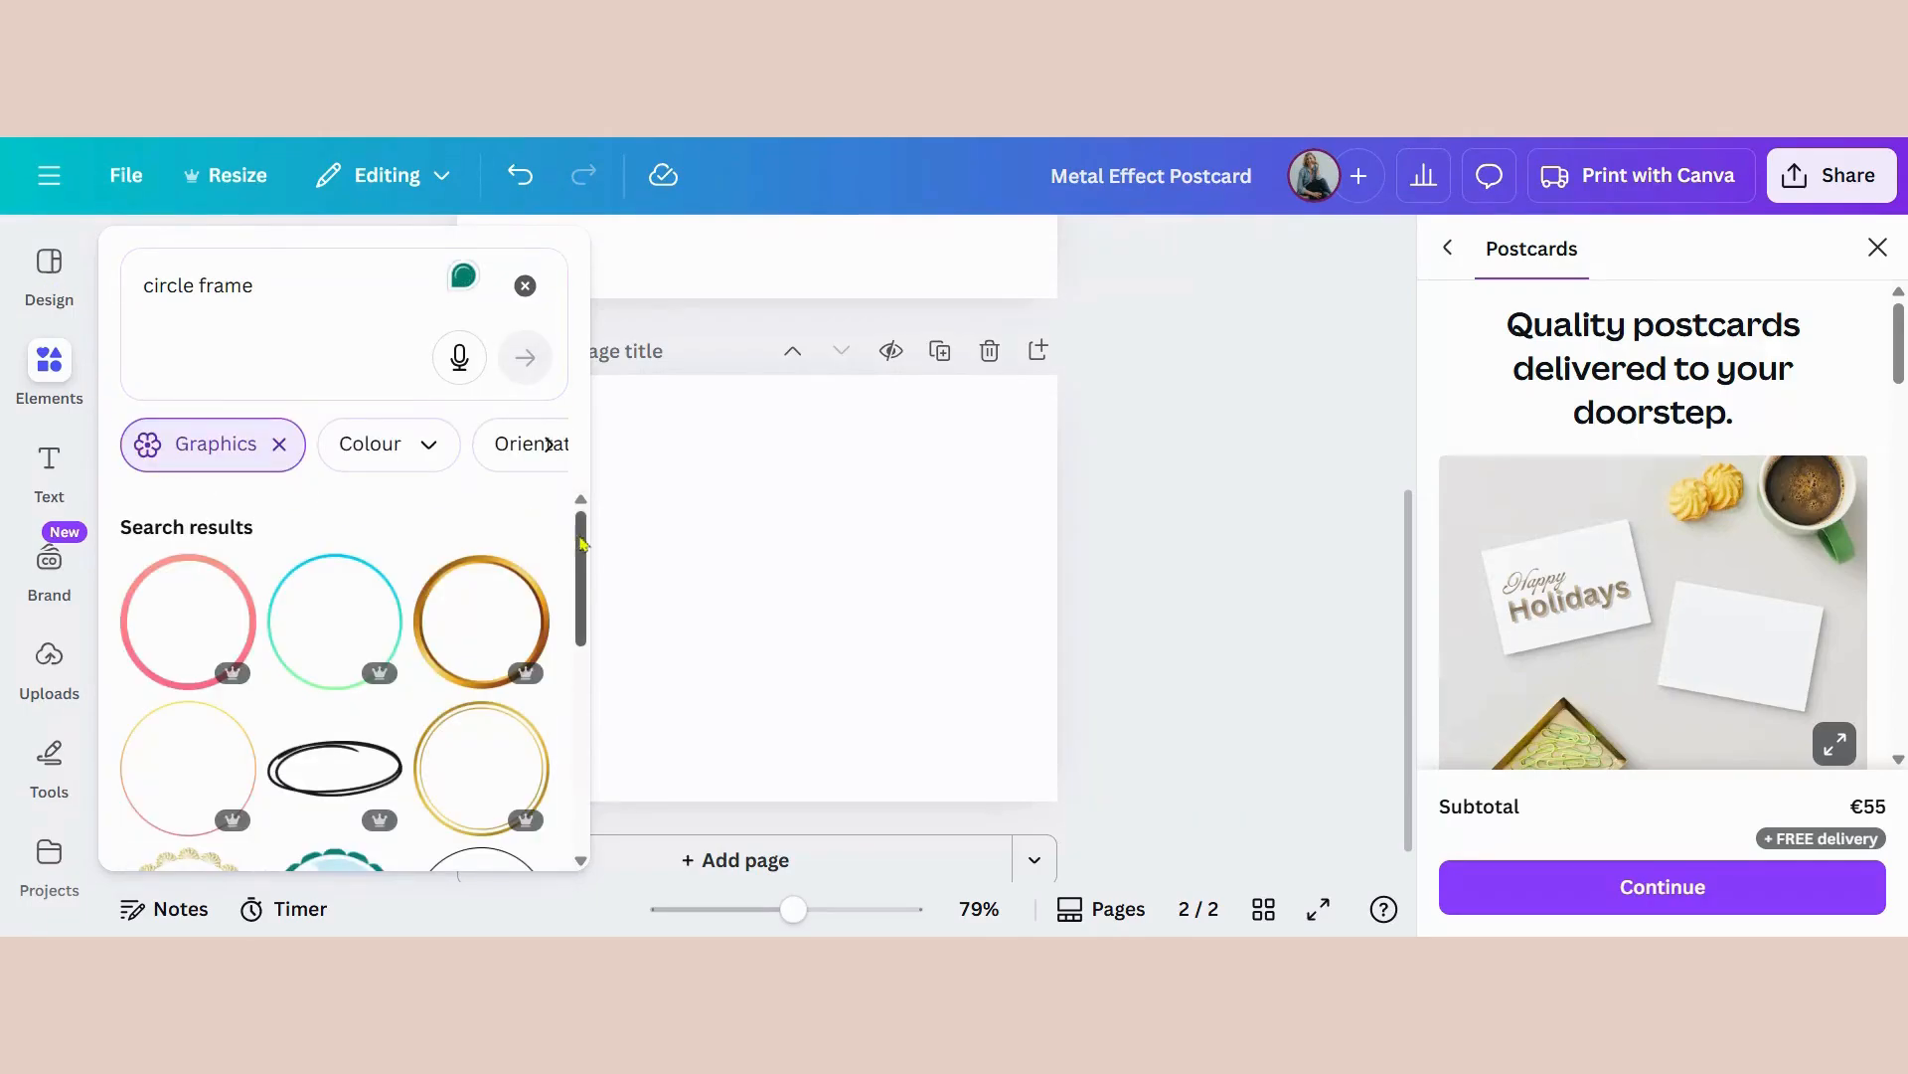
left_click(277, 449)
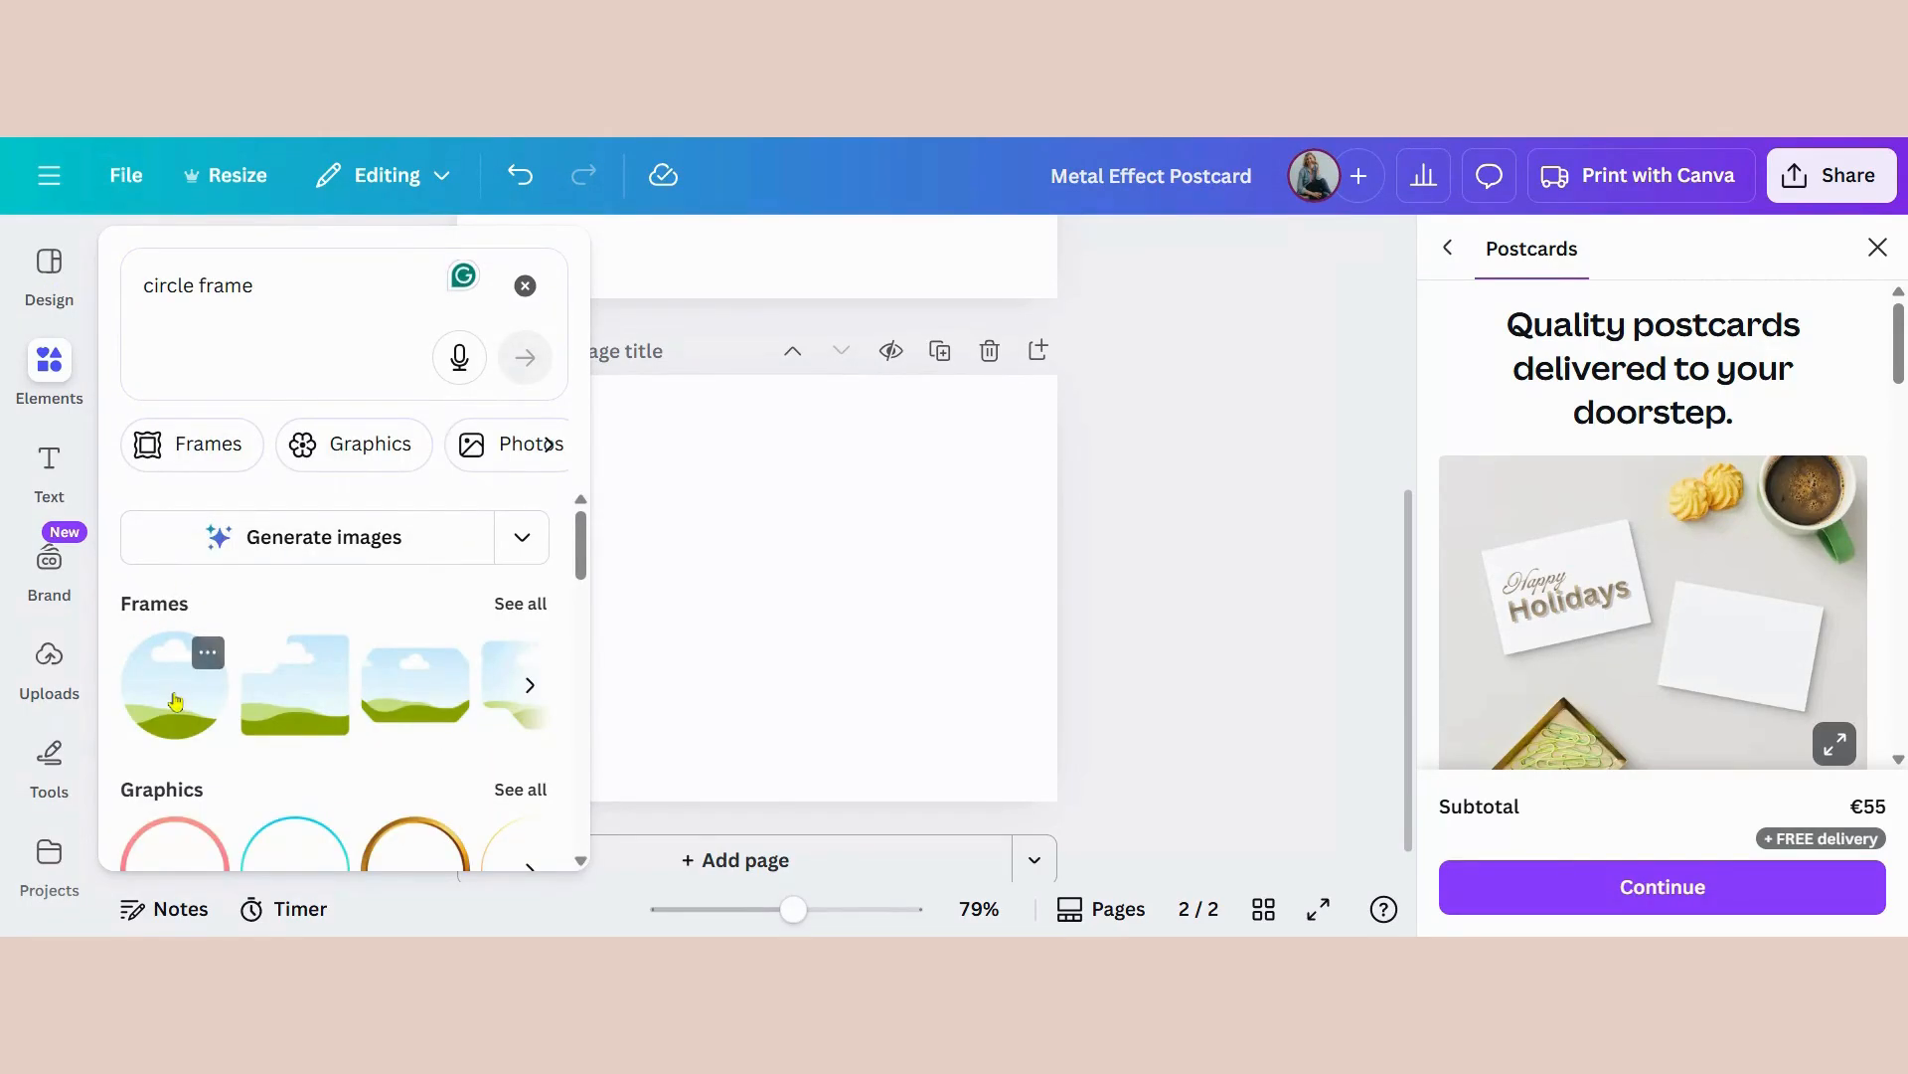
left_click(175, 702)
left_click(800, 632)
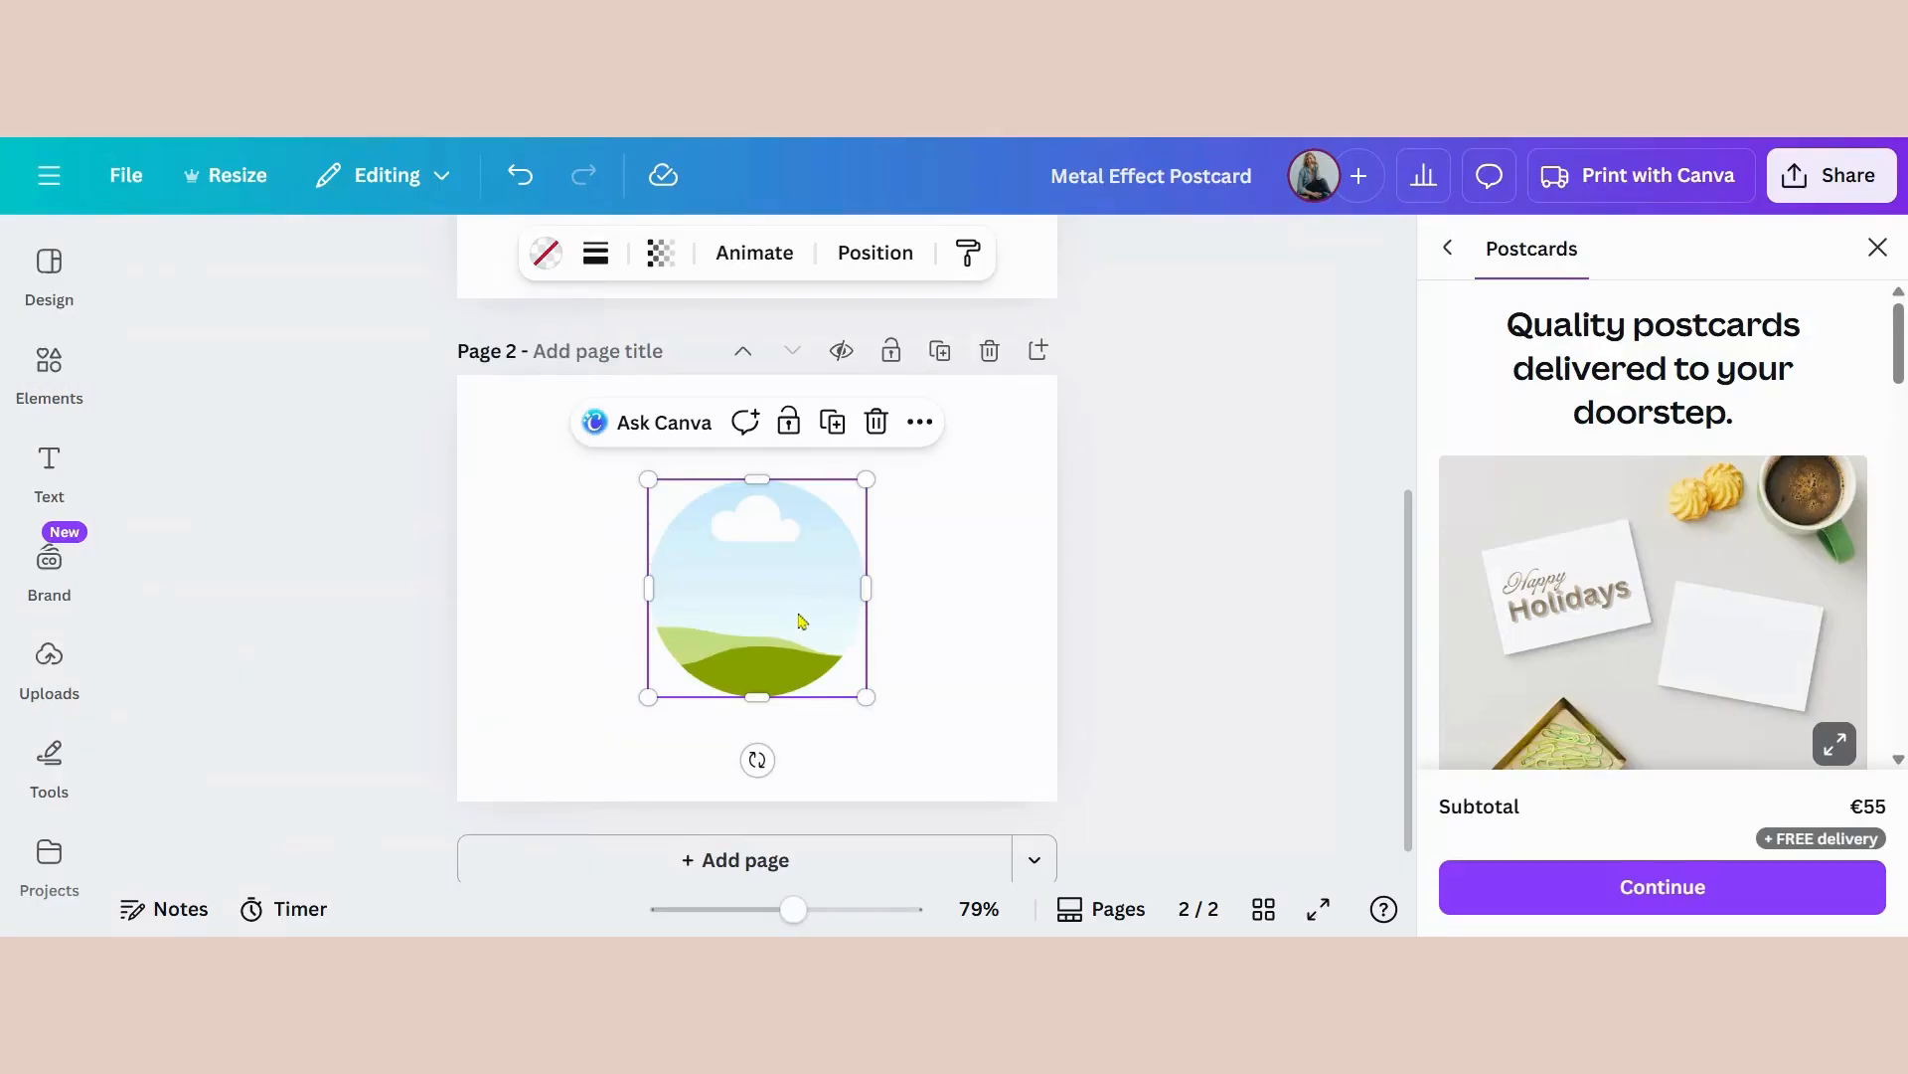
Step: Fill the circular frame with the brown metallic gradient from the default gradient colours
left_click(547, 254)
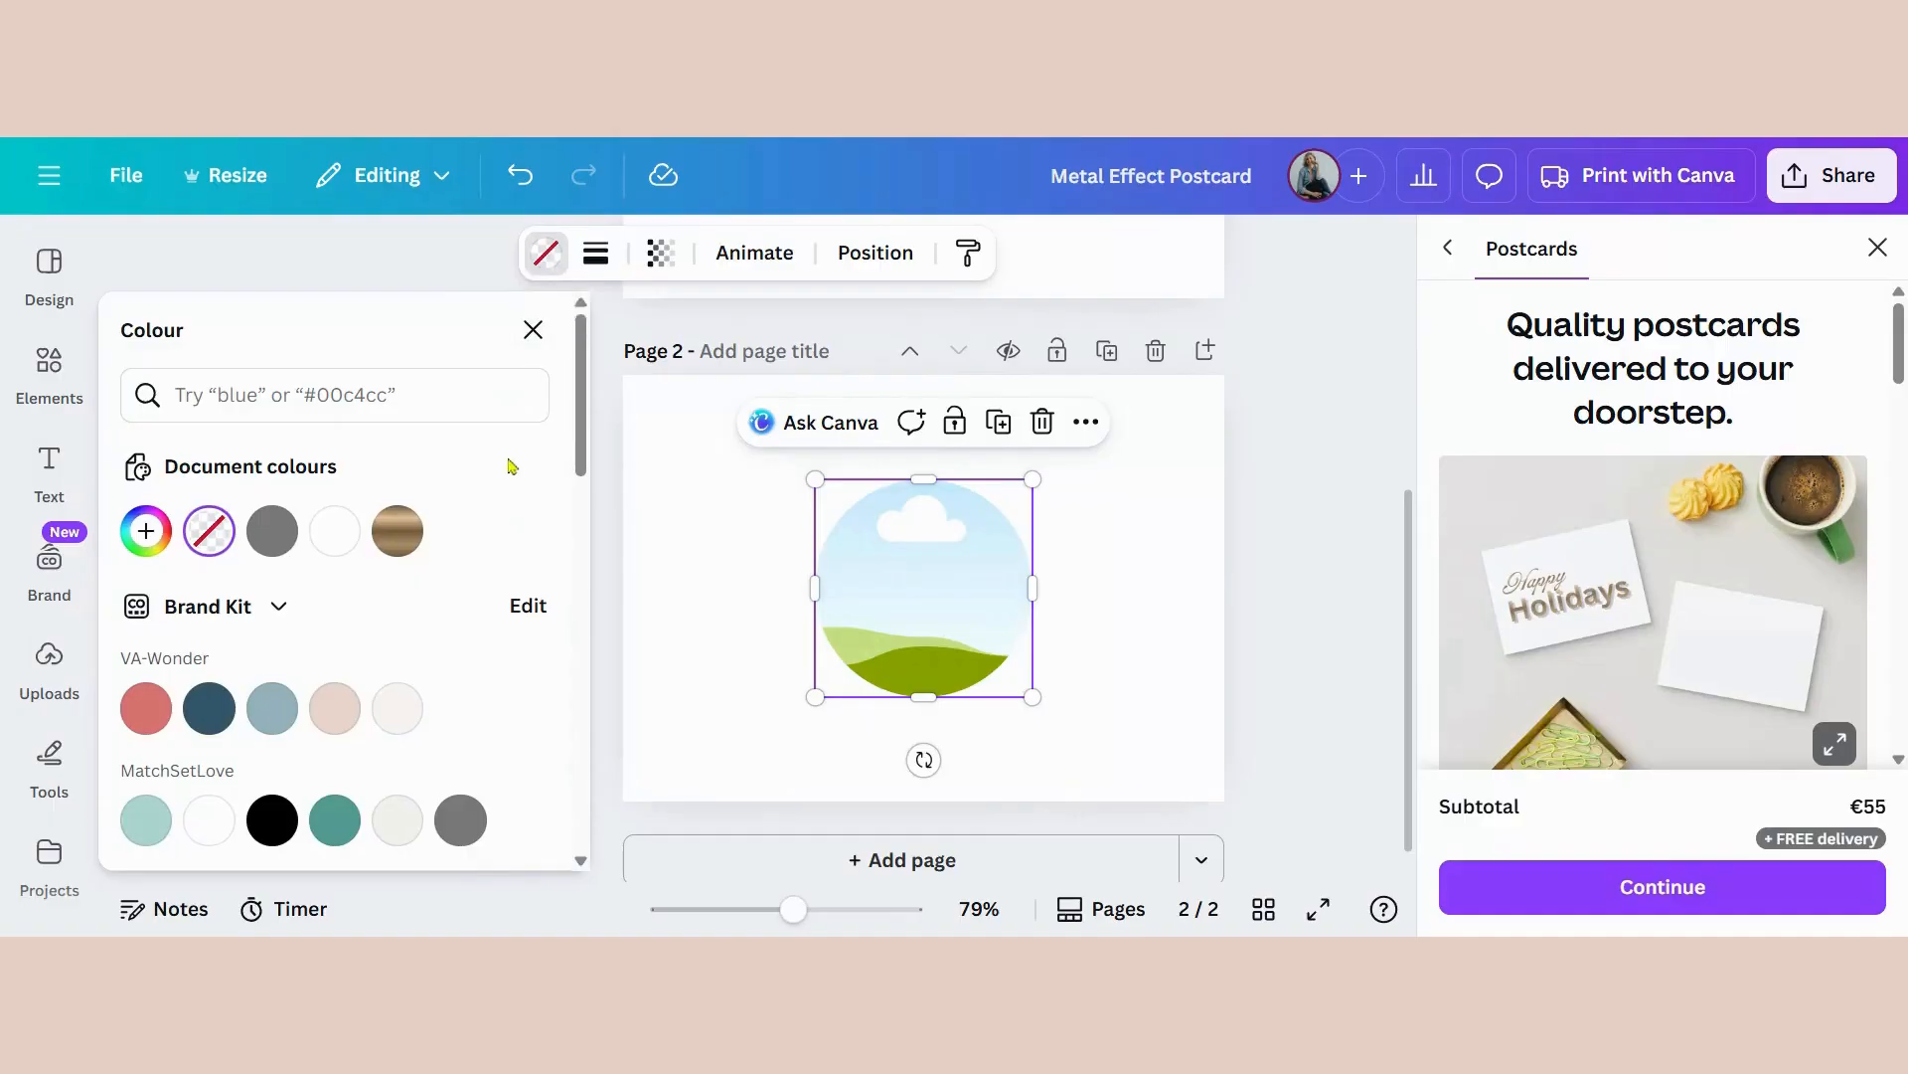
scroll(577, 417, "down", 3)
scroll(576, 417, "up", 3)
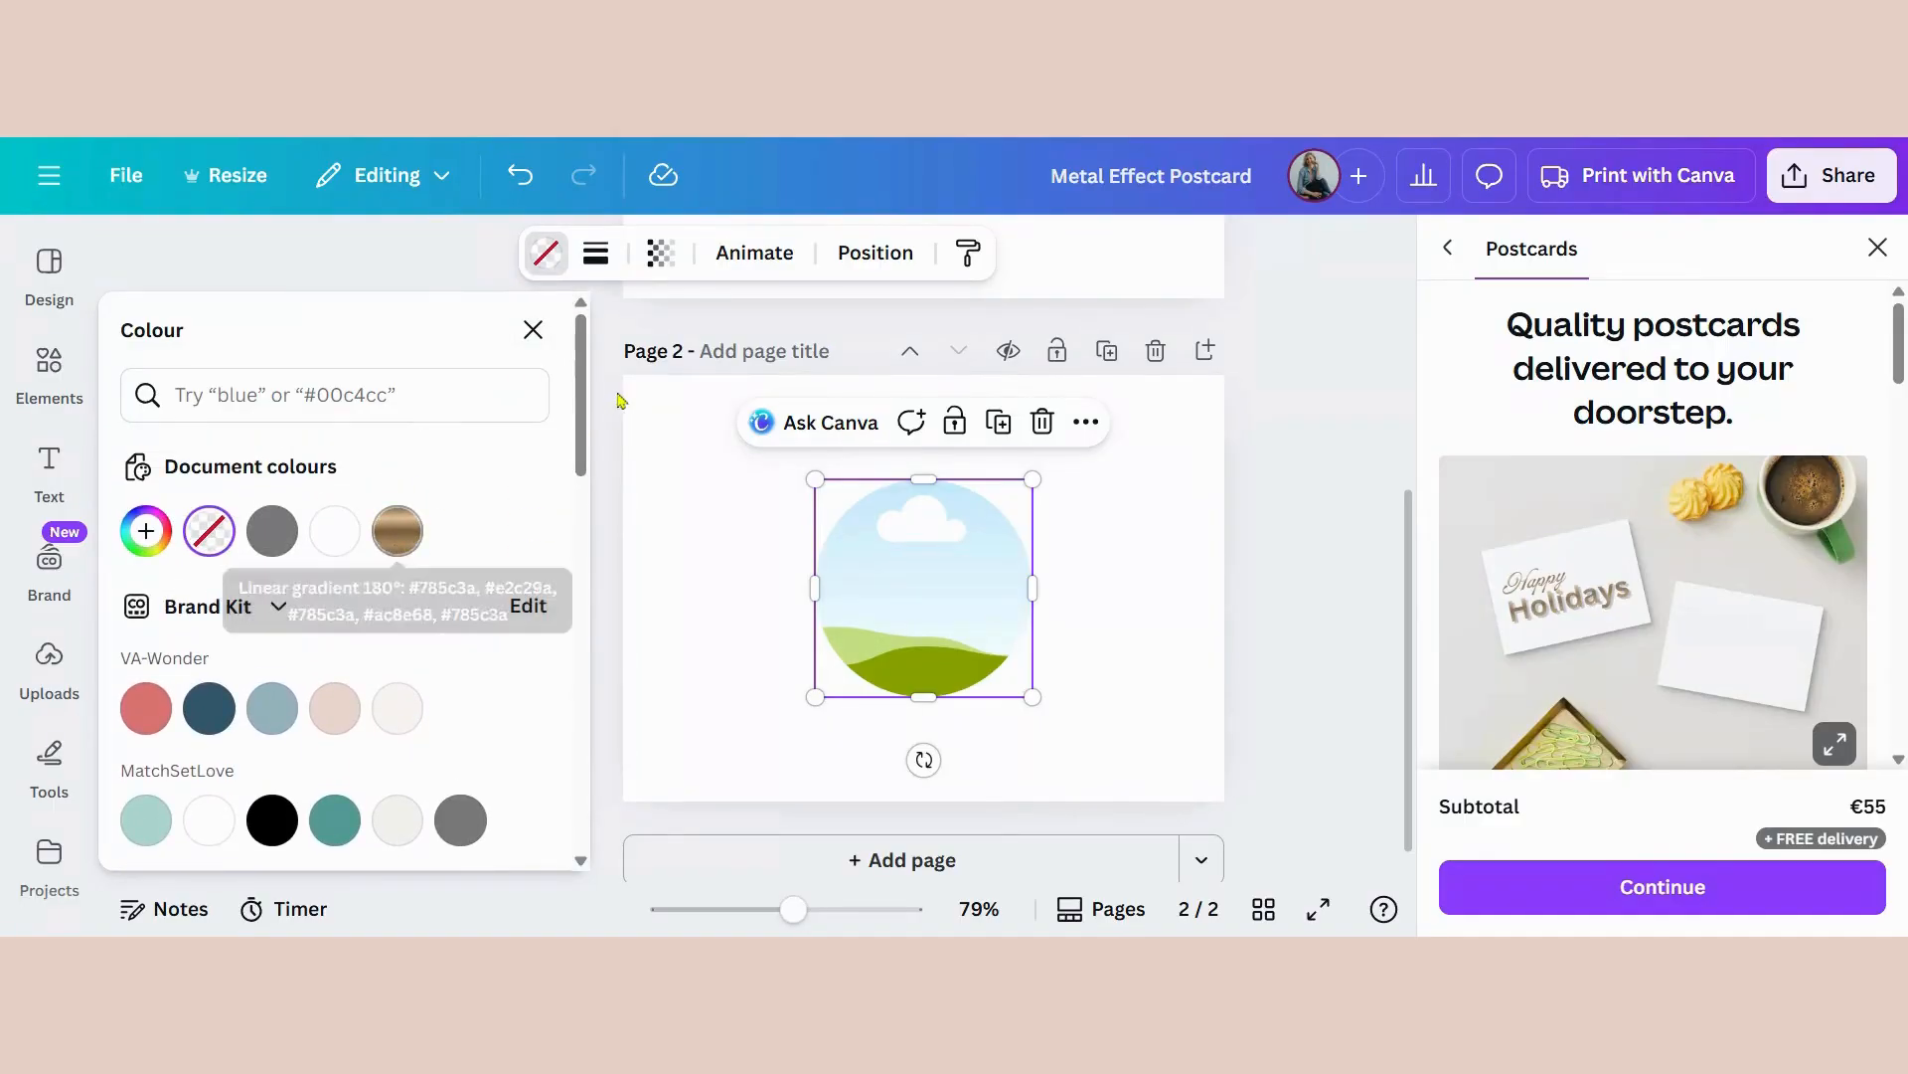
left_click_drag(584, 373, 552, 856)
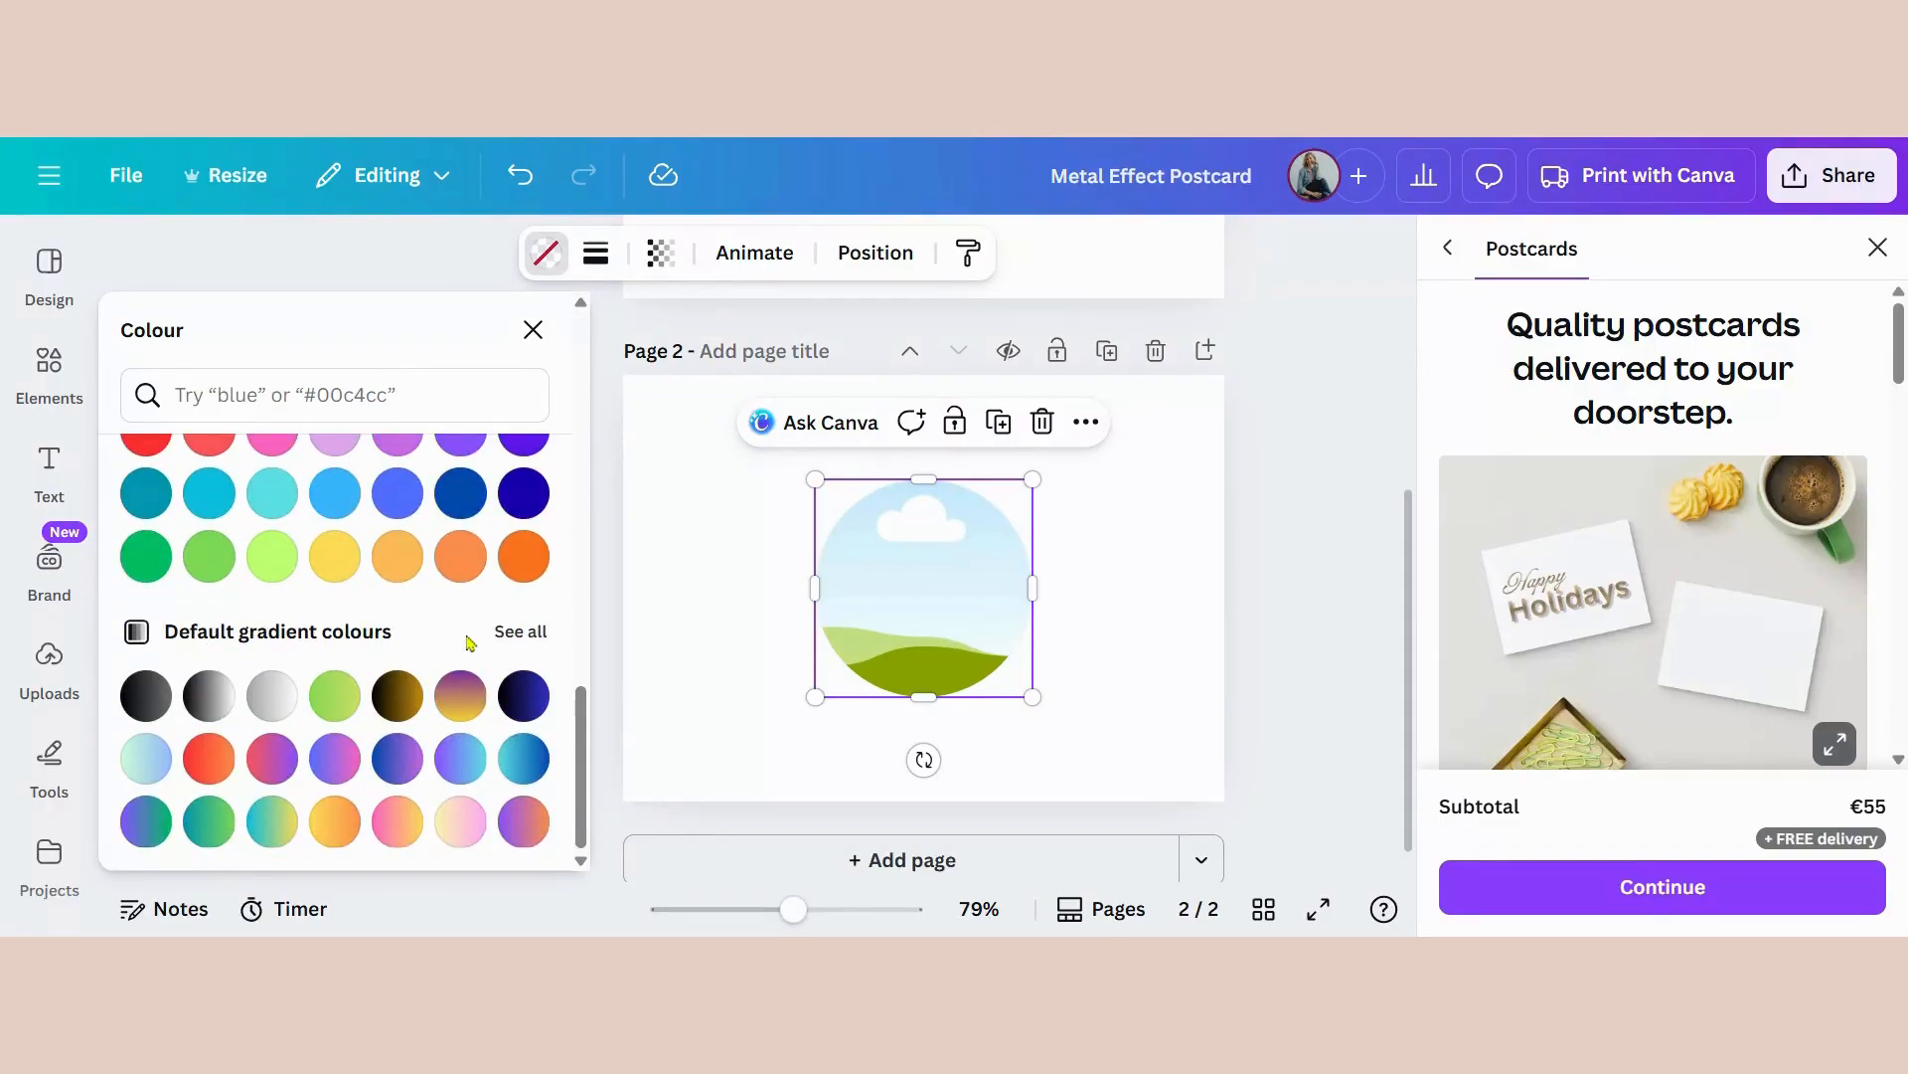
left_click(518, 635)
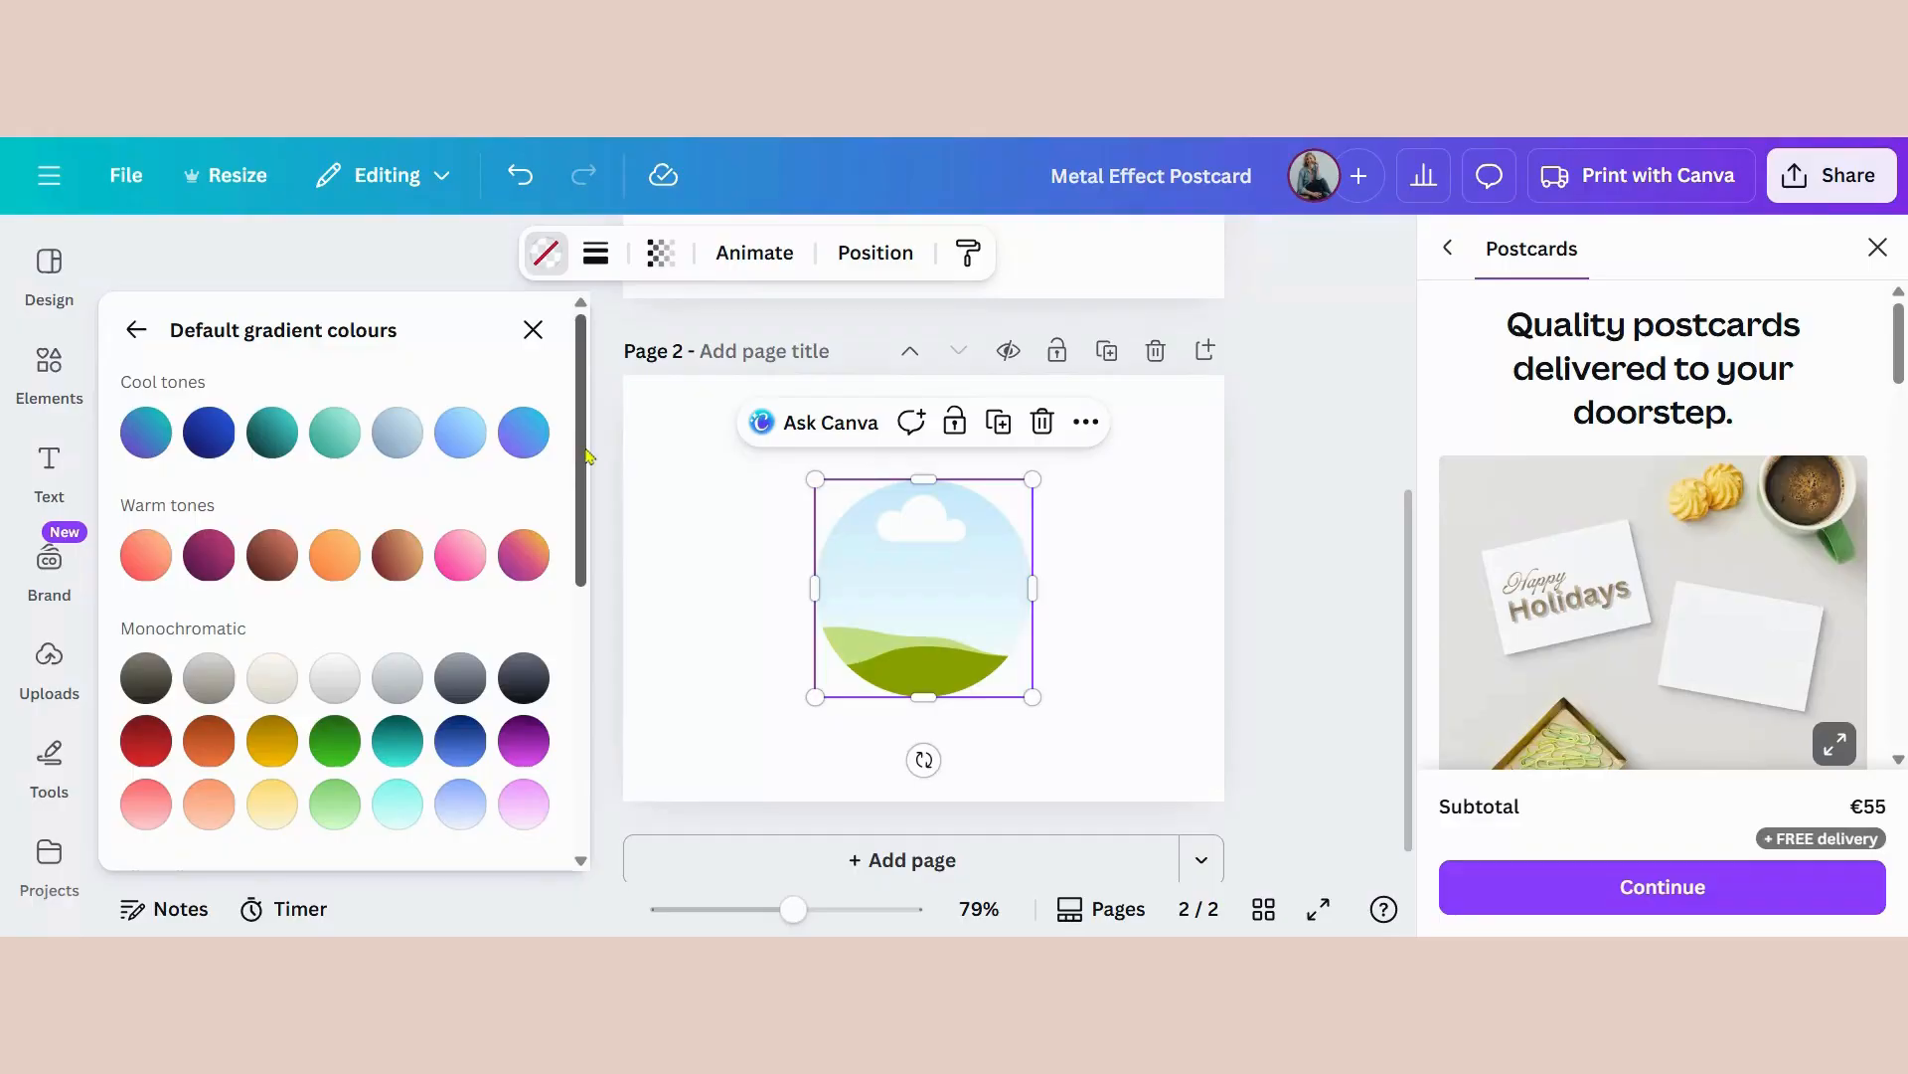
left_click_drag(586, 455, 571, 843)
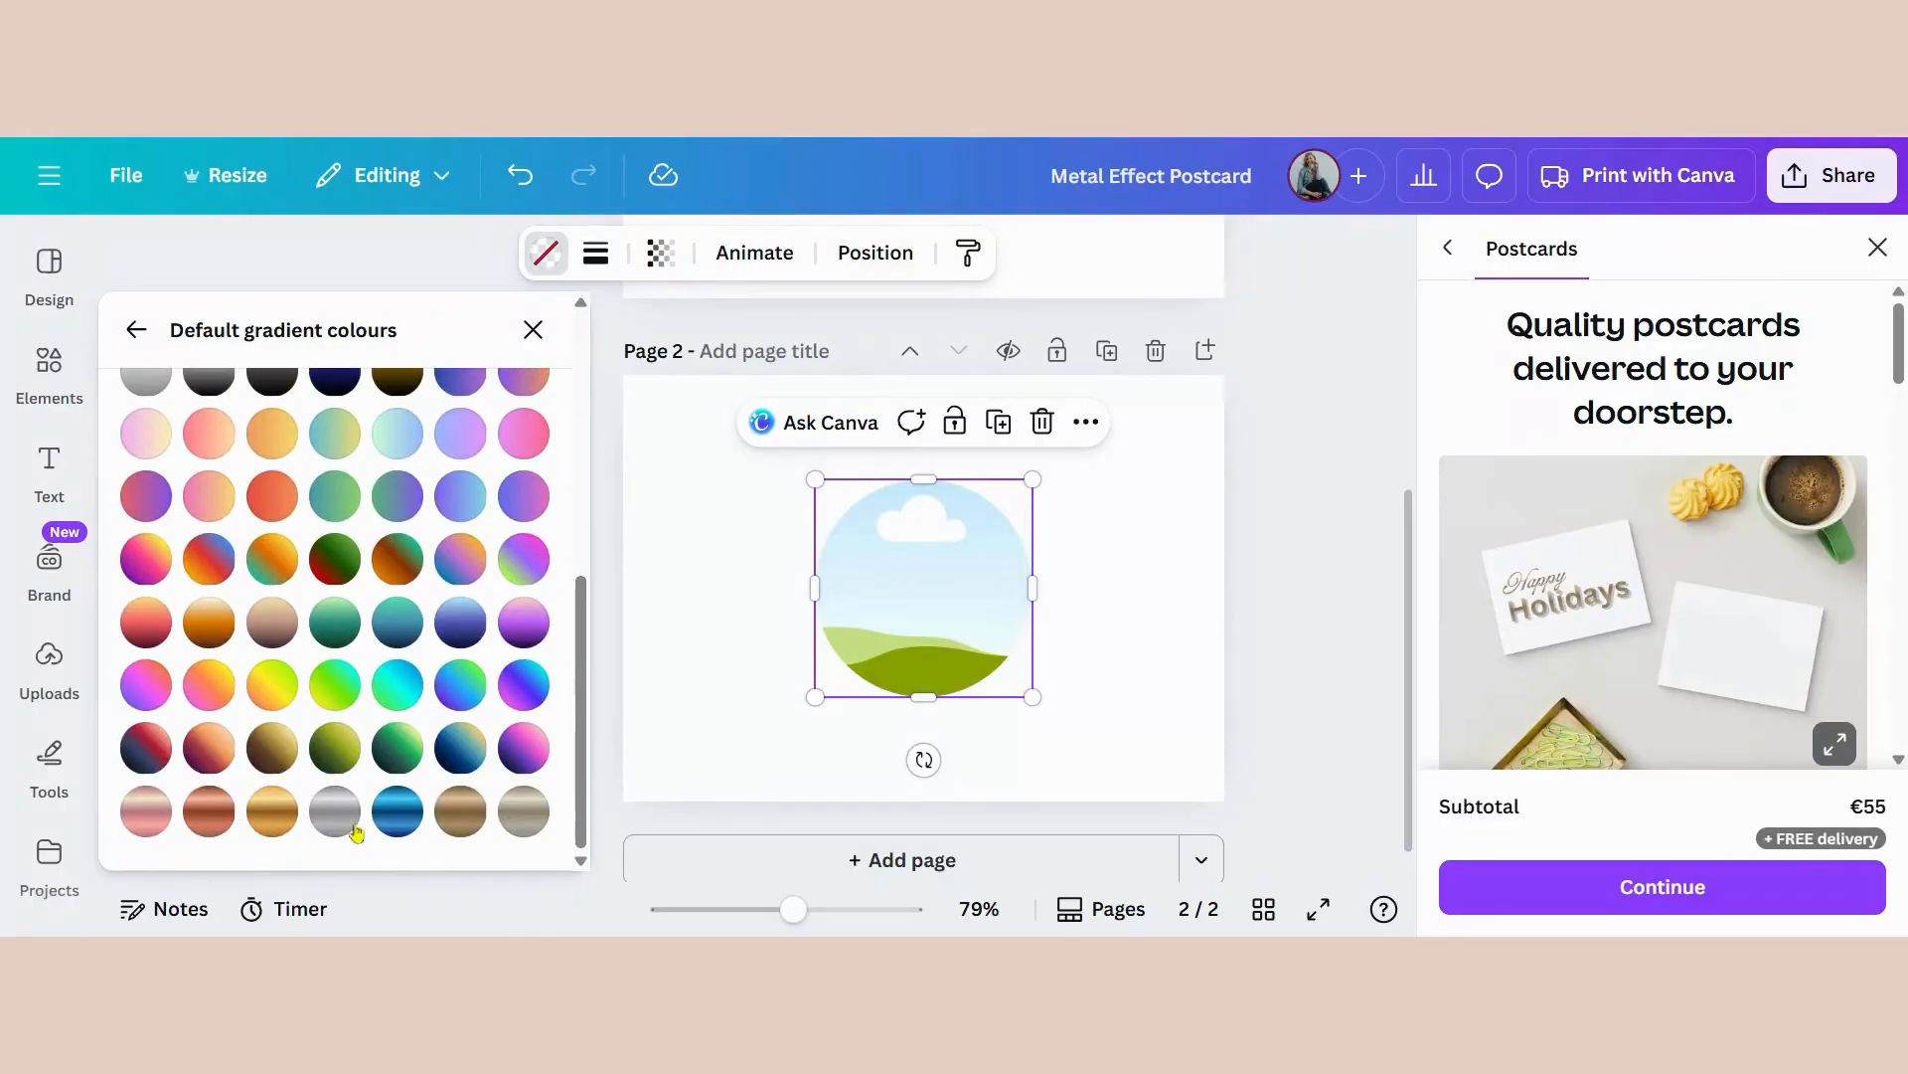
left_click(460, 817)
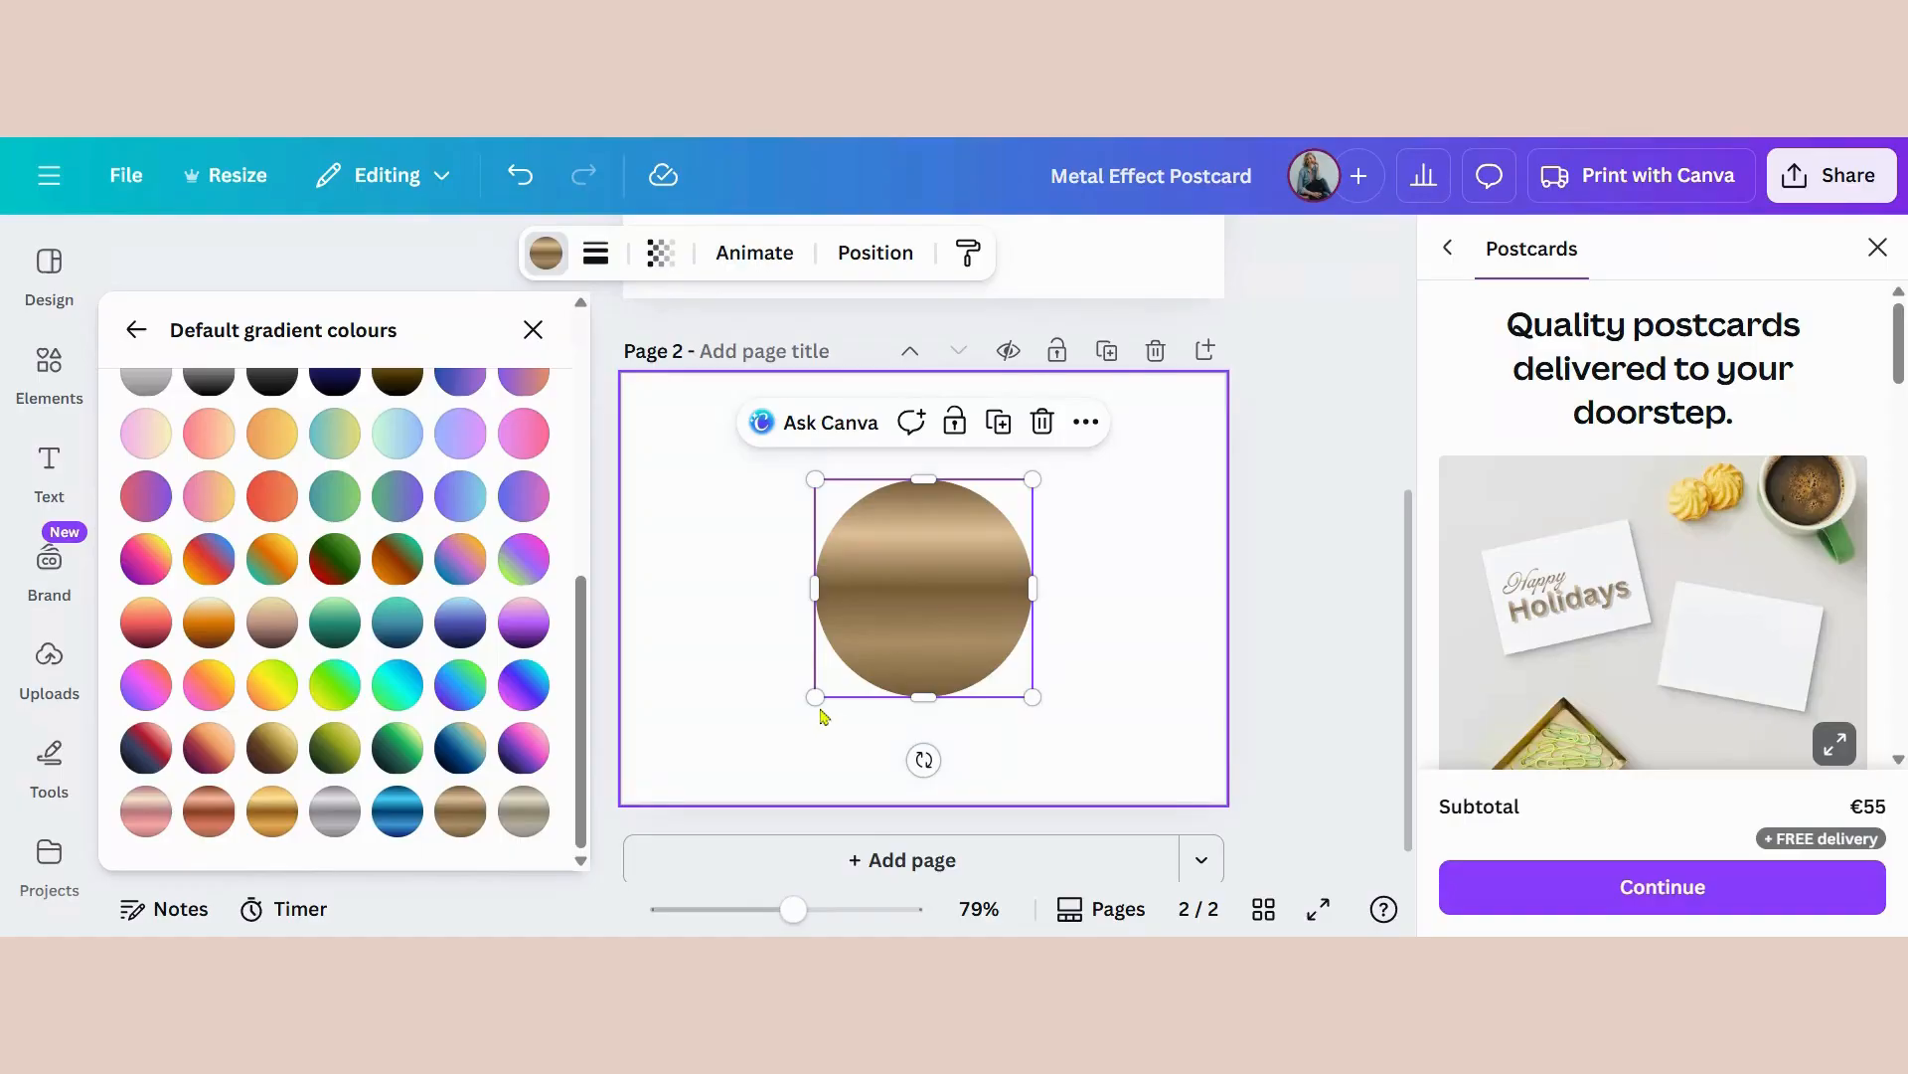
Step: Enlarge the gradient circle from opposite corners so it stays centred and fills most of page 2's height
left_click_drag(815, 697, 753, 759)
left_click_drag(1036, 477, 1095, 416)
left_click(1150, 547)
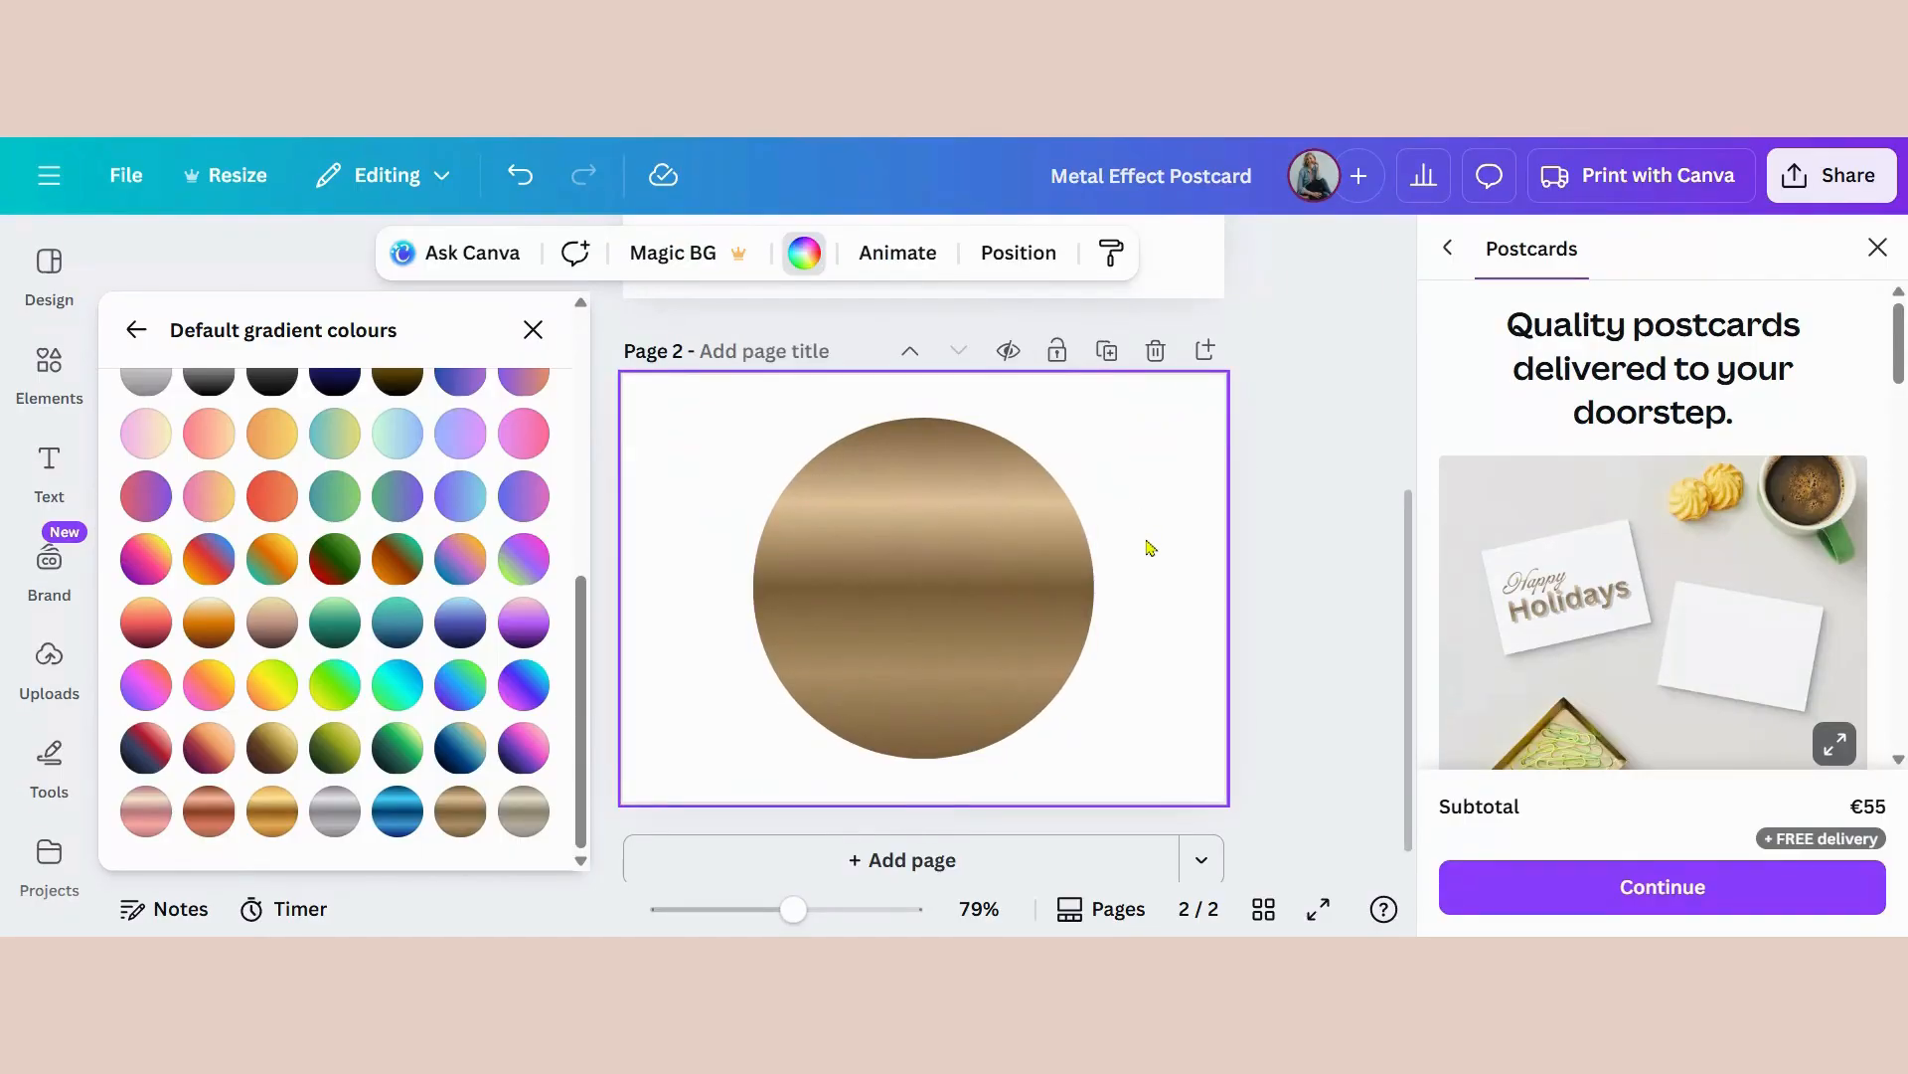